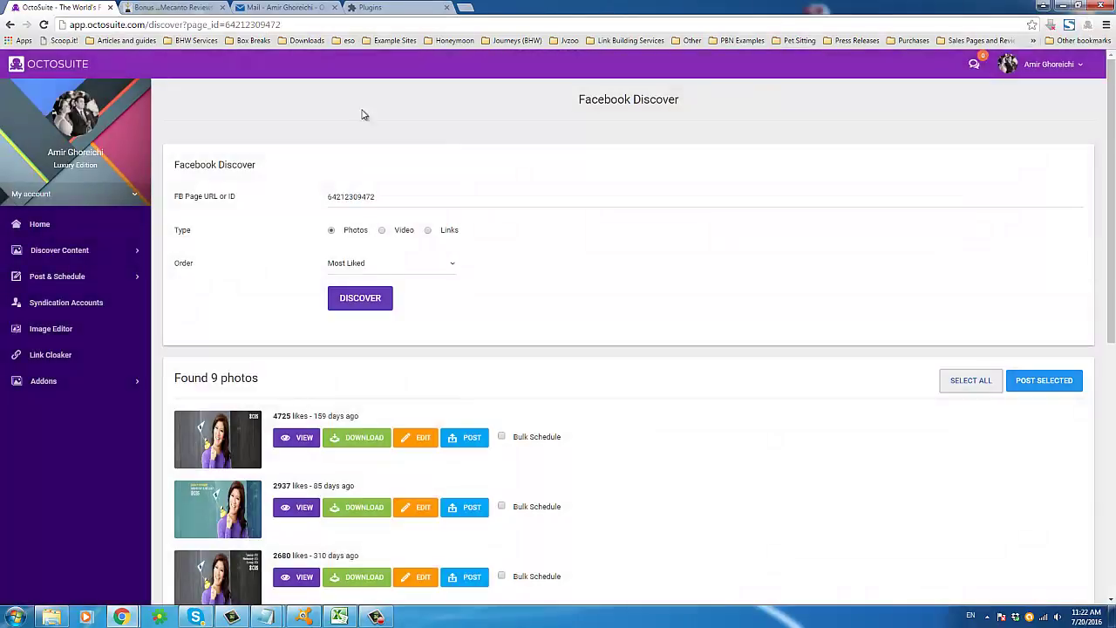
Step: Return to the home dashboard, look over its available tools and open Twitter Trends
{"action": "left_click", "coordinate": [104, 252]}
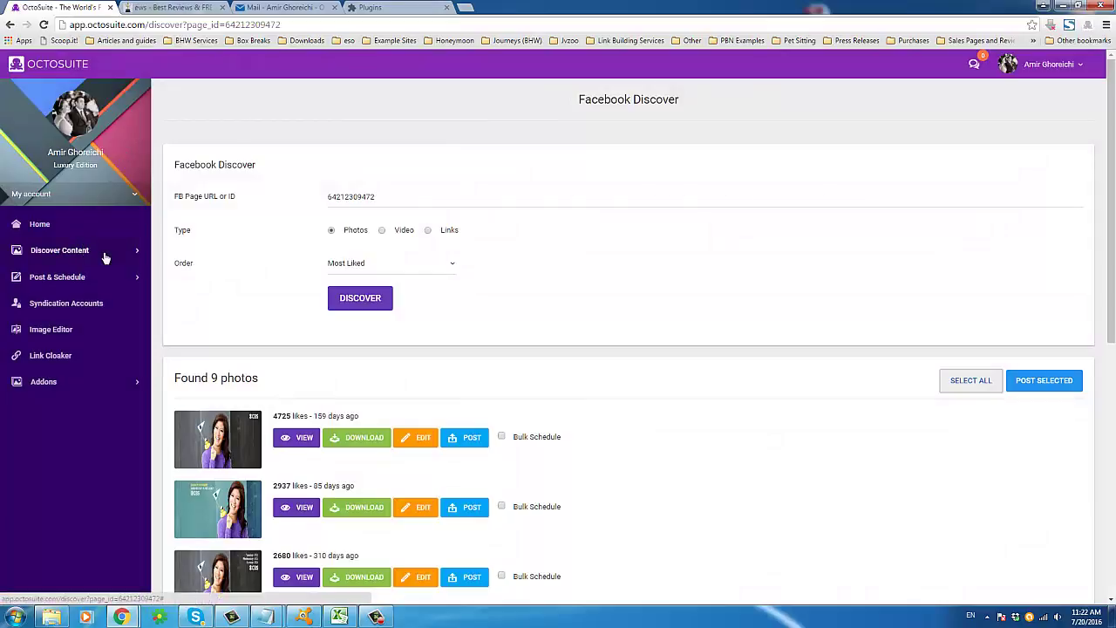
{"action": "left_click", "coordinate": [26, 225]}
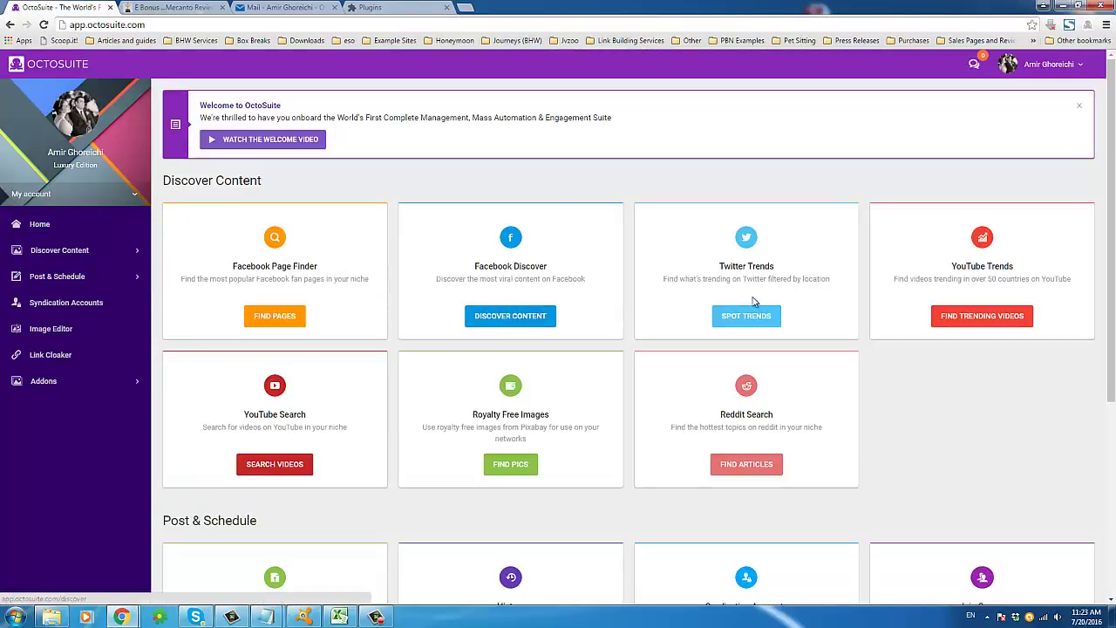
{"action": "scroll", "coordinate": [437, 241], "scroll_direction": "down", "scroll_amount": 1}
{"action": "scroll", "coordinate": [437, 242], "scroll_direction": "down", "scroll_amount": 5}
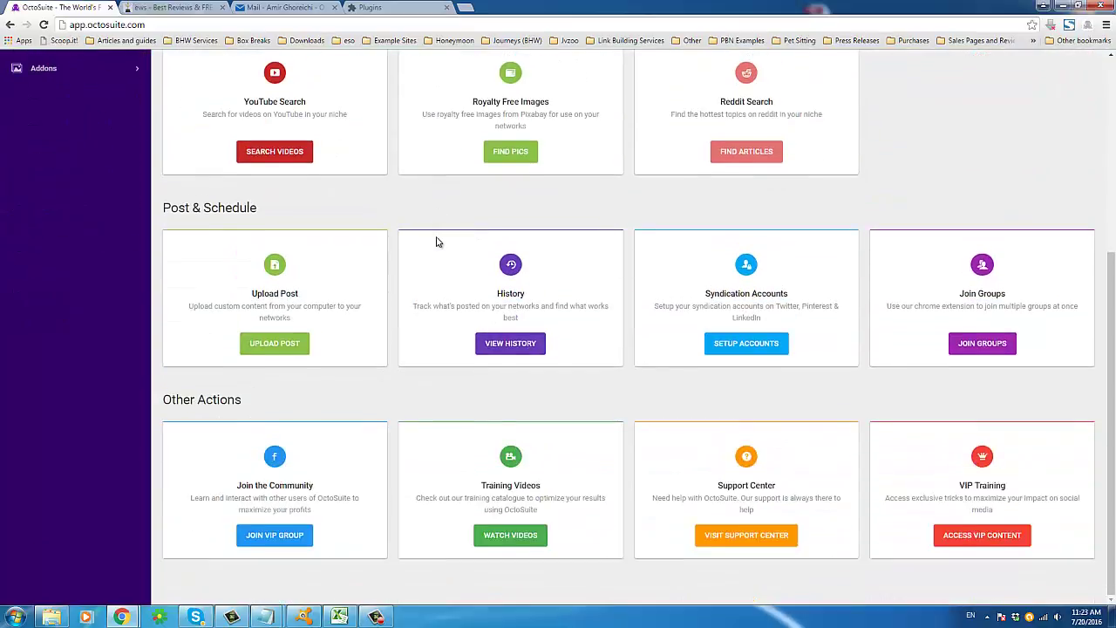
{"action": "scroll", "coordinate": [432, 249], "scroll_direction": "up", "scroll_amount": 4}
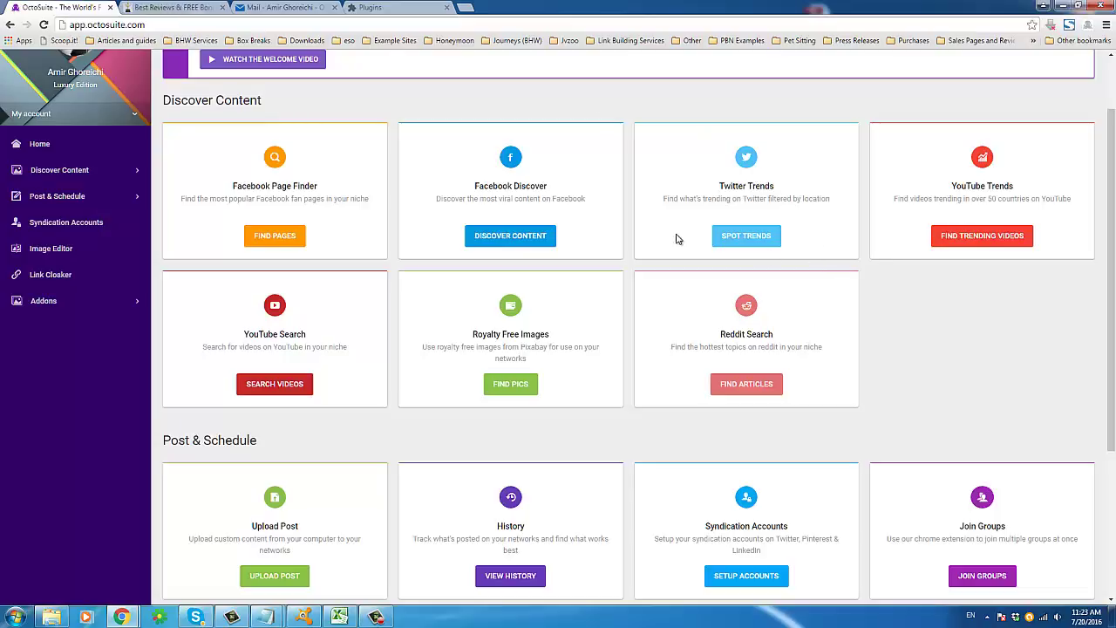
{"action": "mouse_move", "coordinate": [676, 199]}
{"action": "left_mouse_down"}
{"action": "mouse_move", "coordinate": [828, 199]}
{"action": "mouse_move", "coordinate": [665, 199]}
{"action": "left_mouse_up"}
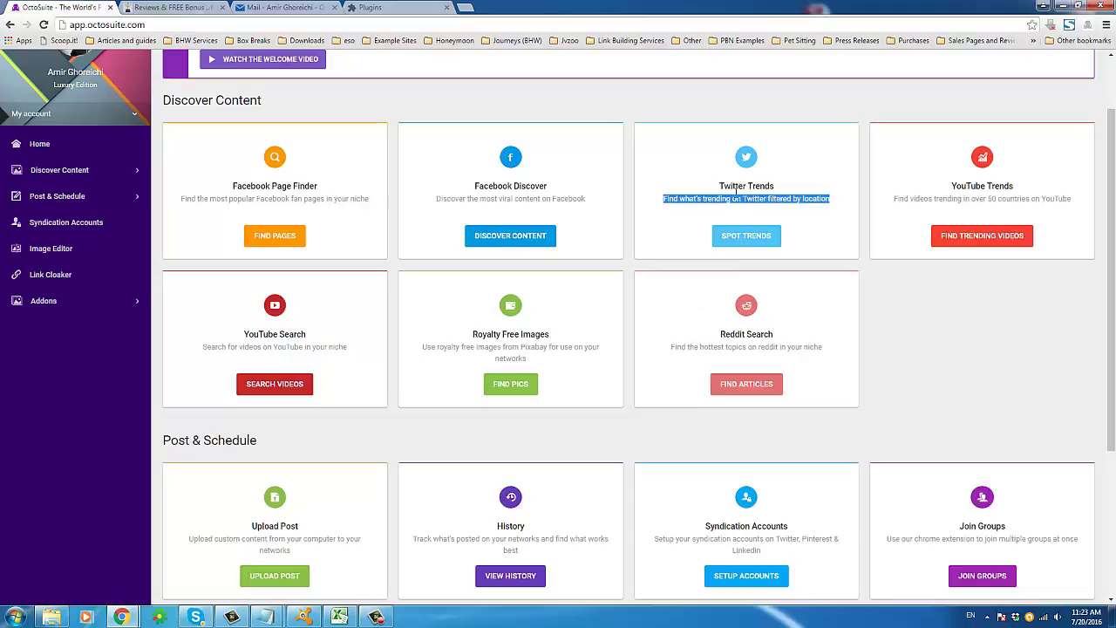
{"action": "left_click", "coordinate": [749, 239]}
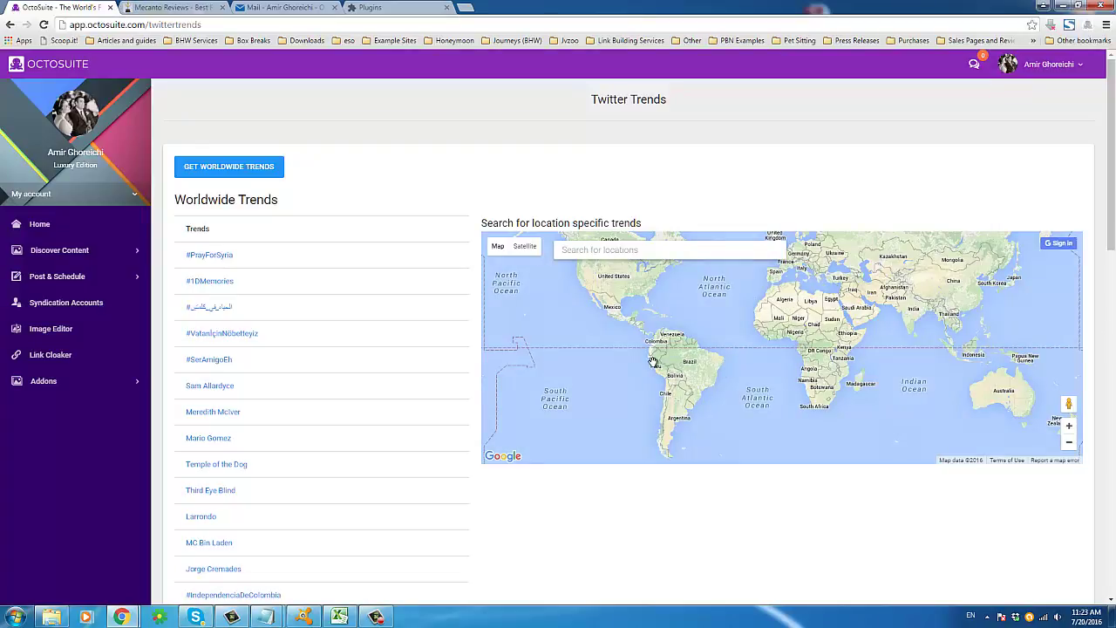
Step: Load the Twitter trends for Brazil from the location map and review the listed hashtags, including #SerAmigoEh and #PrayForSyria
{"action": "left_click", "coordinate": [694, 366]}
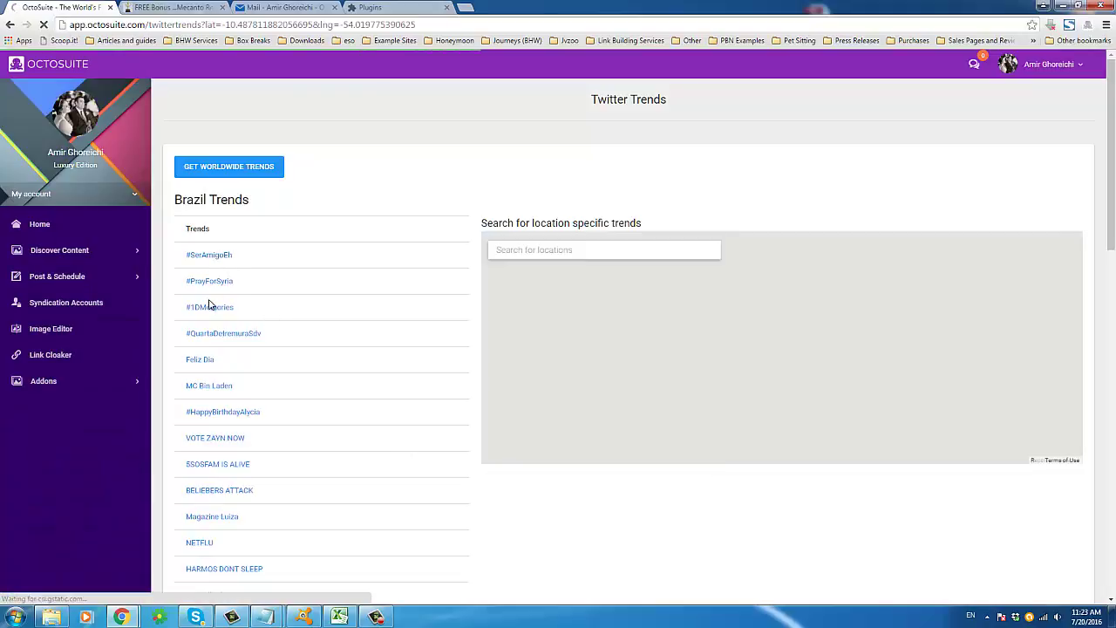
{"action": "scroll", "coordinate": [208, 369], "scroll_direction": "down", "scroll_amount": 4}
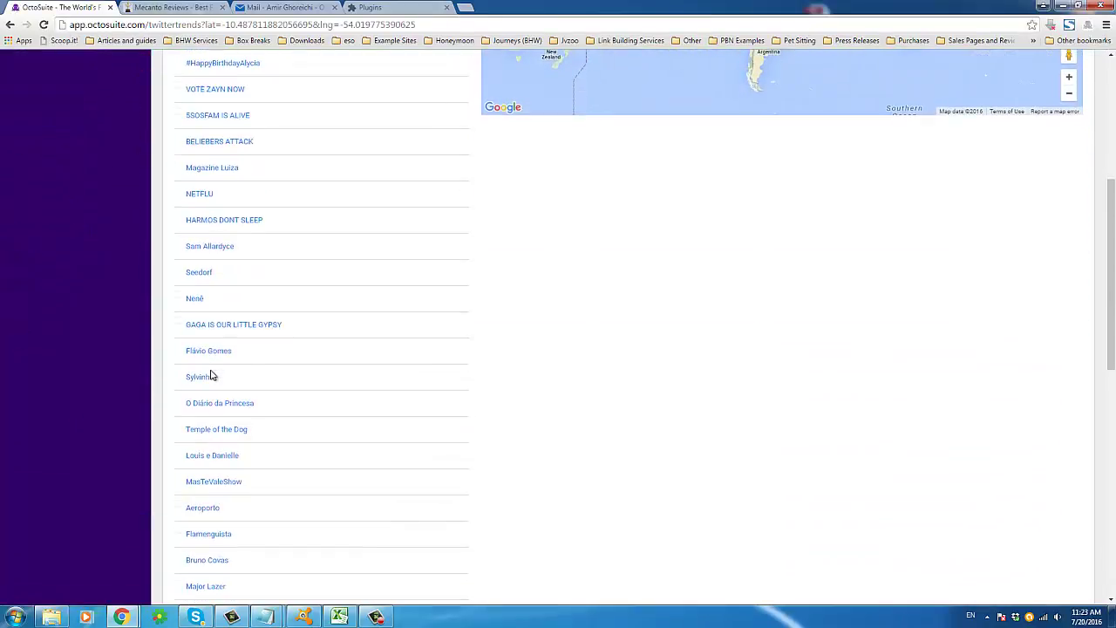
{"action": "scroll", "coordinate": [484, 346], "scroll_direction": "up", "scroll_amount": 3}
{"action": "scroll", "coordinate": [484, 346], "scroll_direction": "up", "scroll_amount": 3}
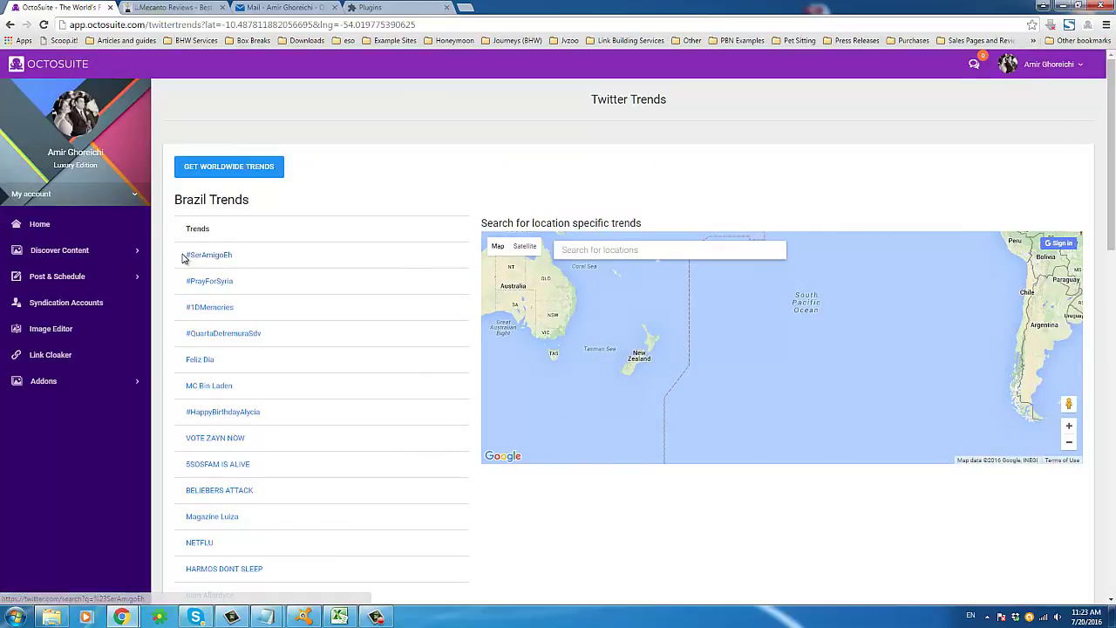
{"action": "left_click_drag", "start_coordinate": [184, 254], "coordinate": [252, 256]}
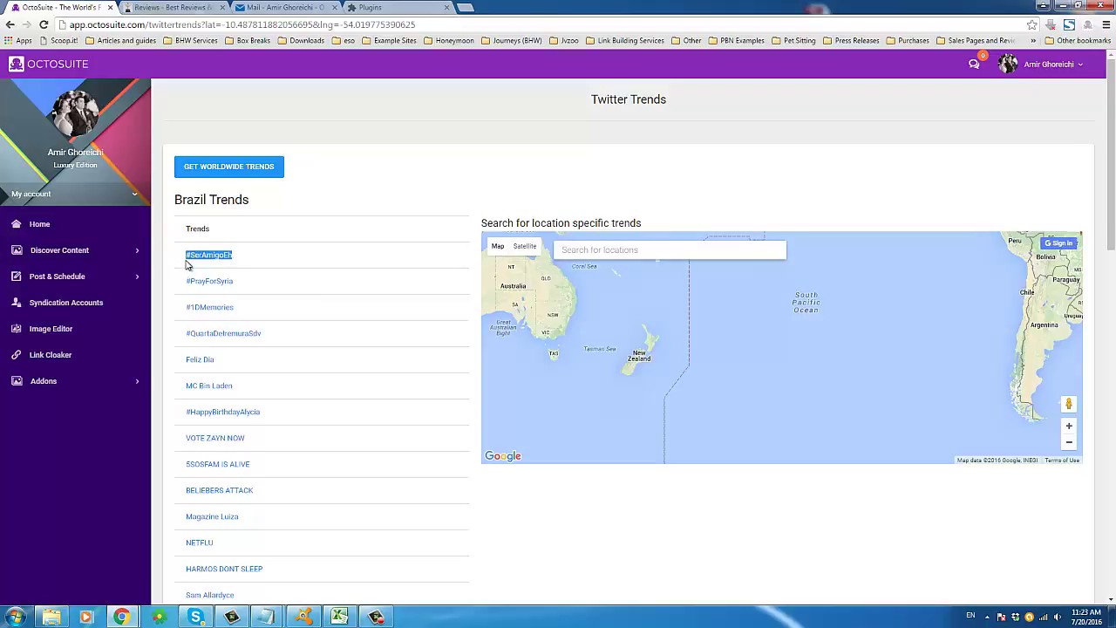
{"action": "left_click_drag", "start_coordinate": [243, 284], "coordinate": [177, 286]}
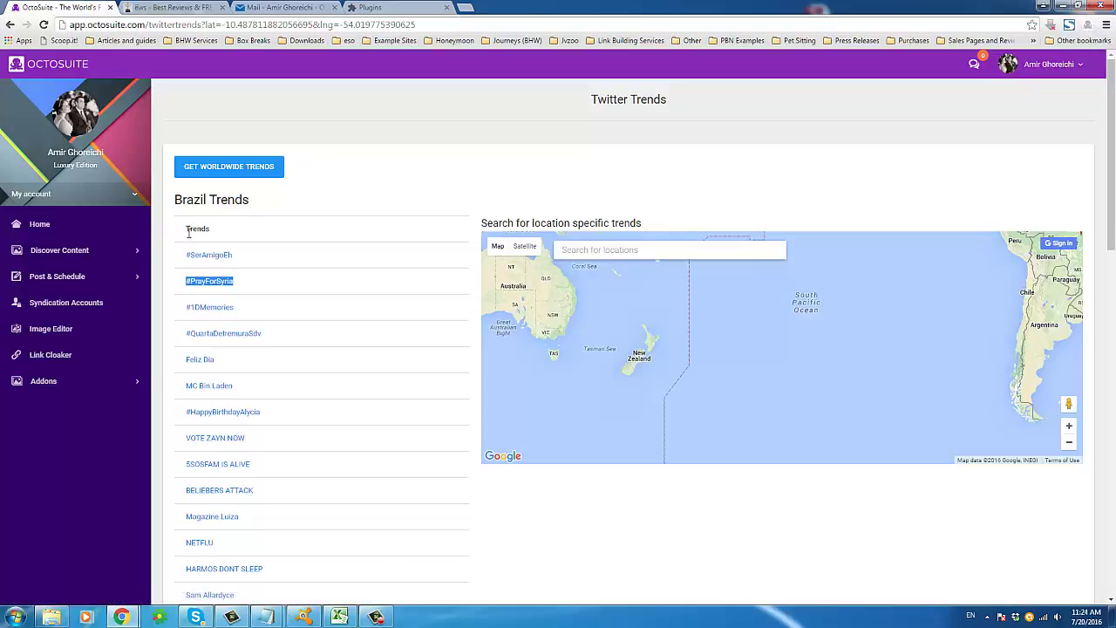
{"action": "left_click", "coordinate": [316, 199]}
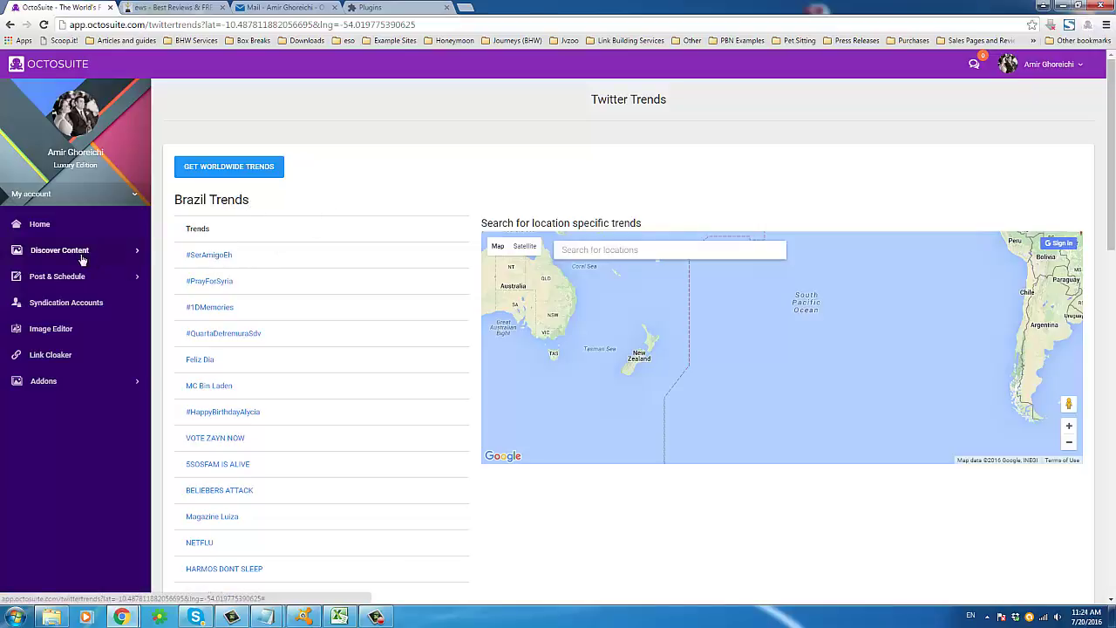
Step: Open YouTube Trends from the home dashboard and search the trending videos with the country kept at USA
{"action": "left_click", "coordinate": [87, 224]}
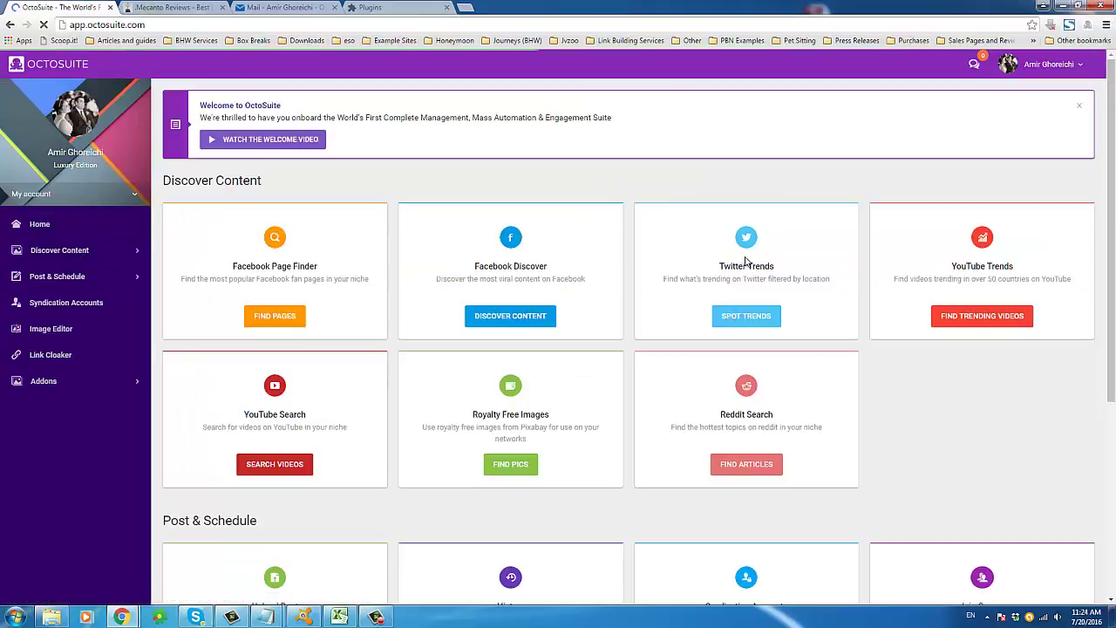
{"action": "left_click", "coordinate": [953, 316]}
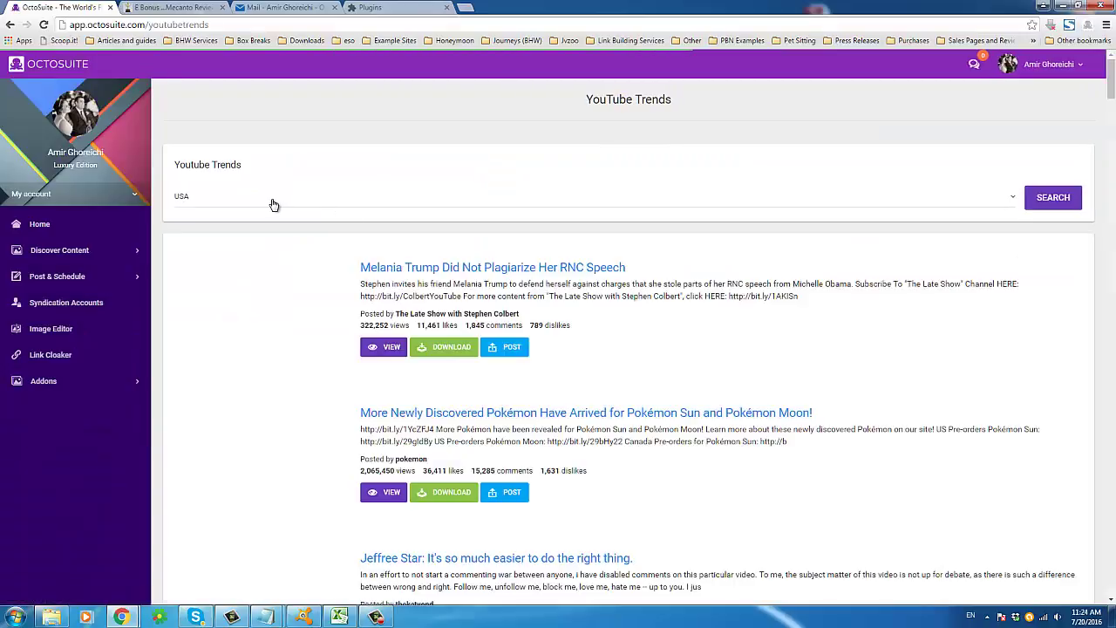
{"action": "left_click", "coordinate": [272, 204]}
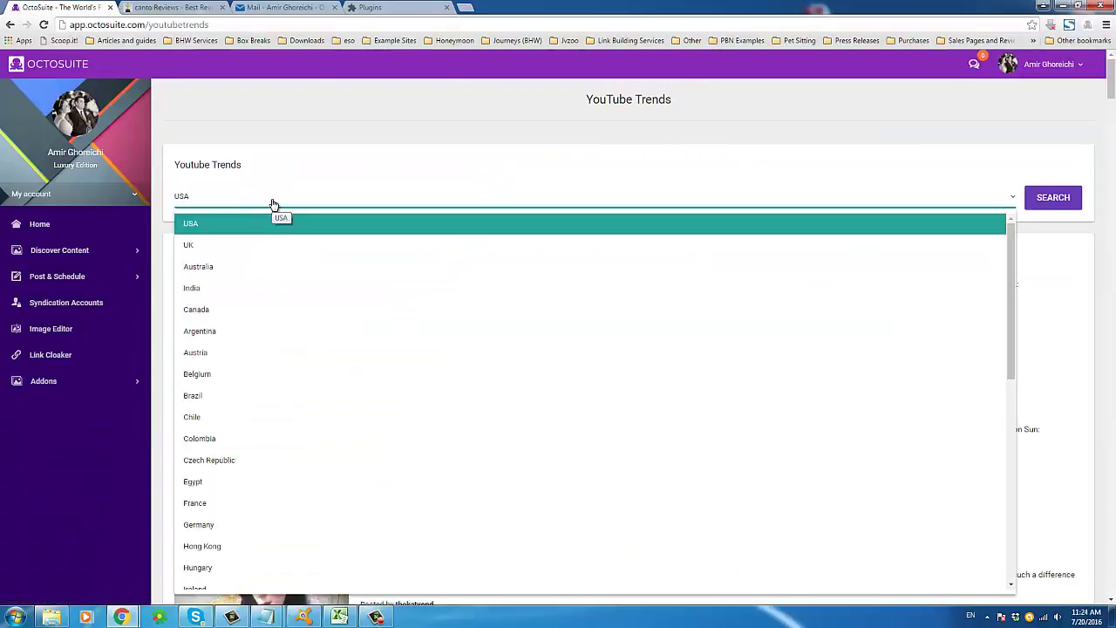
{"action": "left_click", "coordinate": [274, 202]}
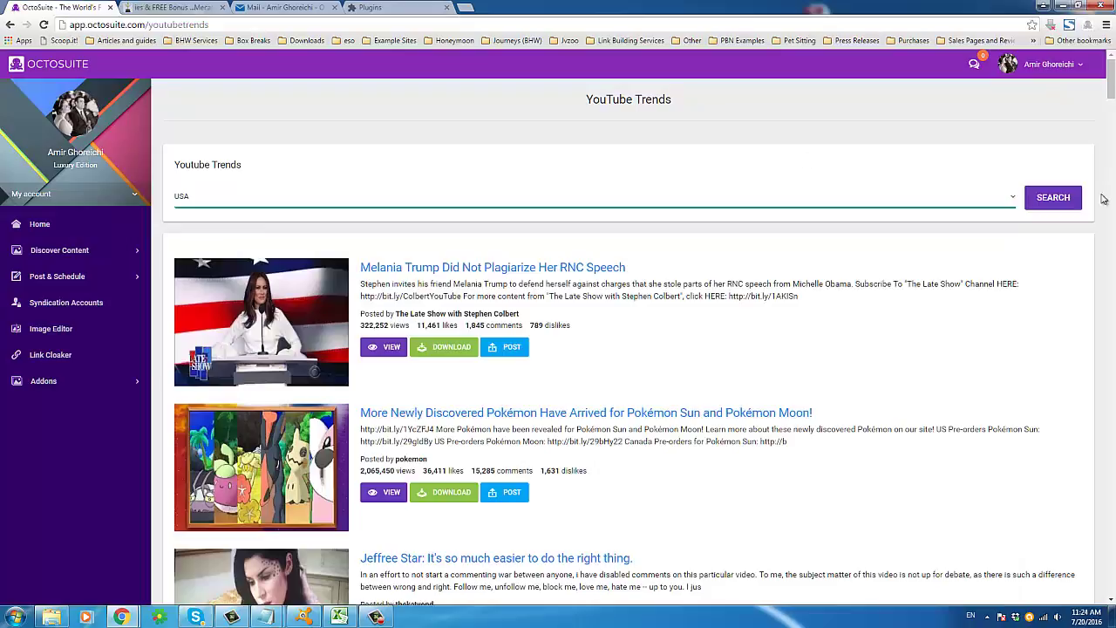
{"action": "left_click", "coordinate": [1058, 208]}
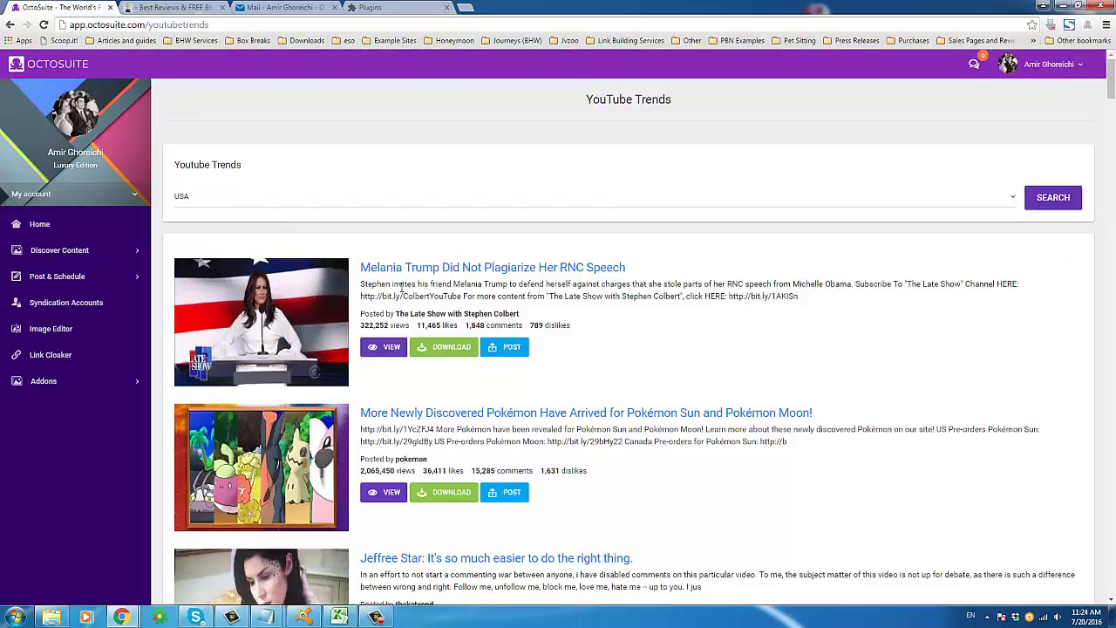
Step: Open the post form for the video "Melania Trump Did Not Plagiarize Her RNC Speech", target Groups and look through the member groups
{"action": "double_click", "coordinate": [403, 284]}
{"action": "left_click", "coordinate": [391, 294]}
{"action": "left_click", "coordinate": [517, 352]}
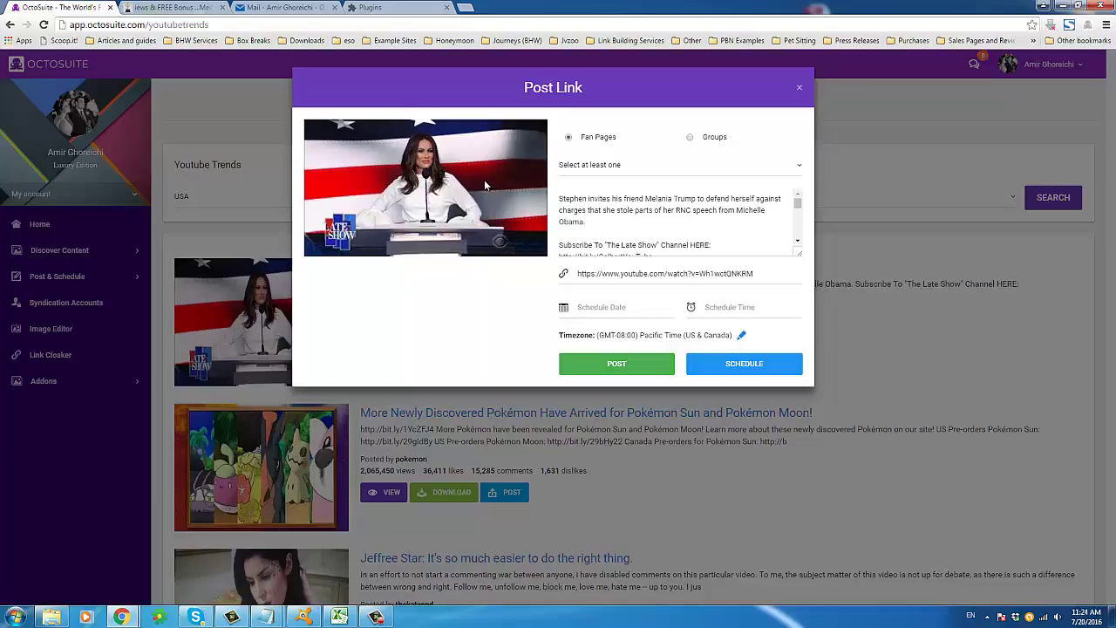
{"action": "left_click", "coordinate": [689, 137]}
{"action": "left_click", "coordinate": [608, 167]}
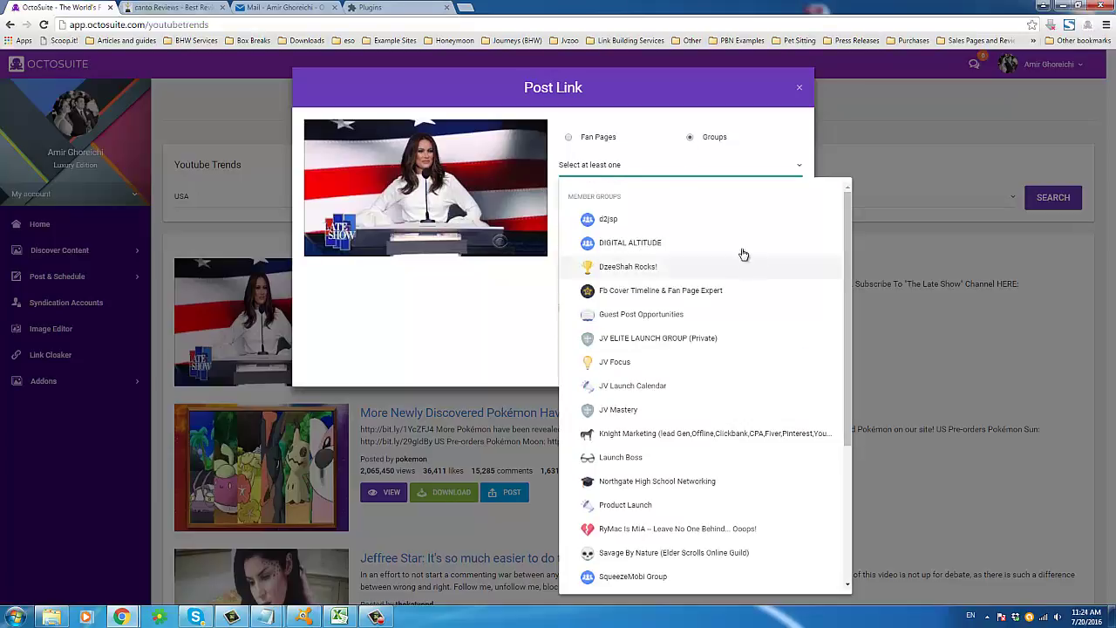
{"action": "scroll", "coordinate": [853, 260], "scroll_direction": "down", "scroll_amount": 1}
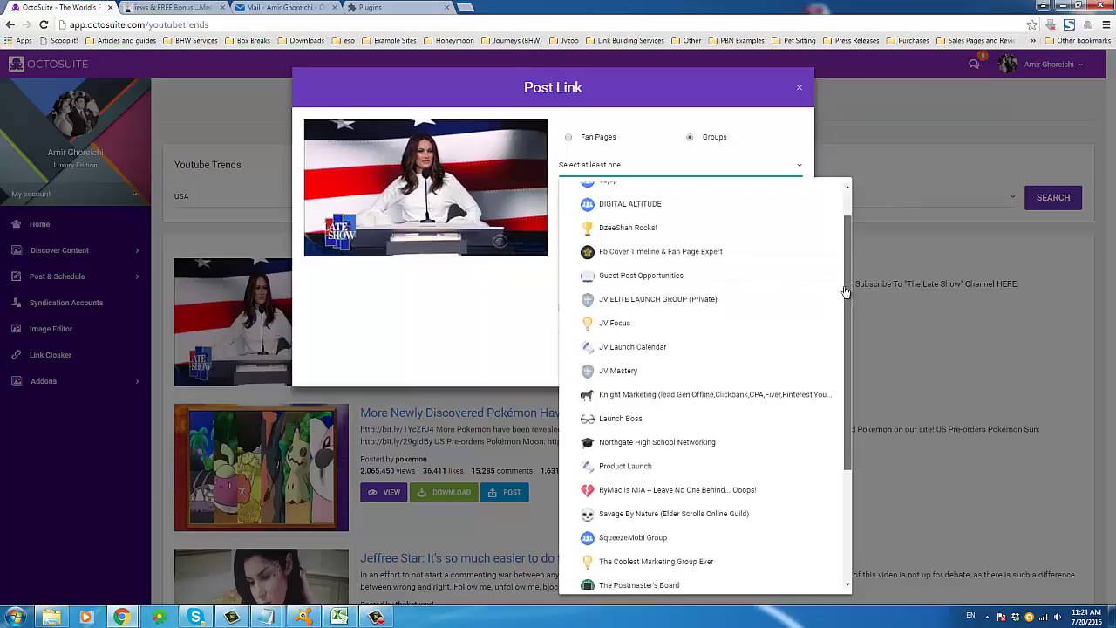
{"action": "left_click", "coordinate": [450, 306]}
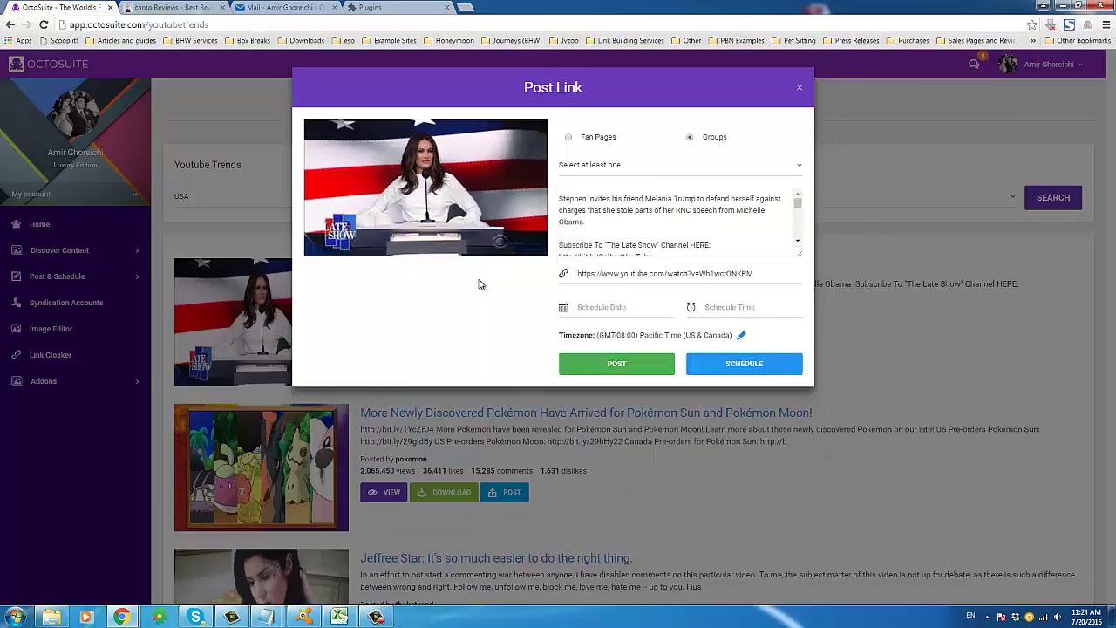
Step: Examine the post's prefilled description and YouTube link, then close the form without posting
{"action": "left_click", "coordinate": [660, 221]}
{"action": "left_click", "coordinate": [605, 273]}
{"action": "key", "text": "ctrl+a"}
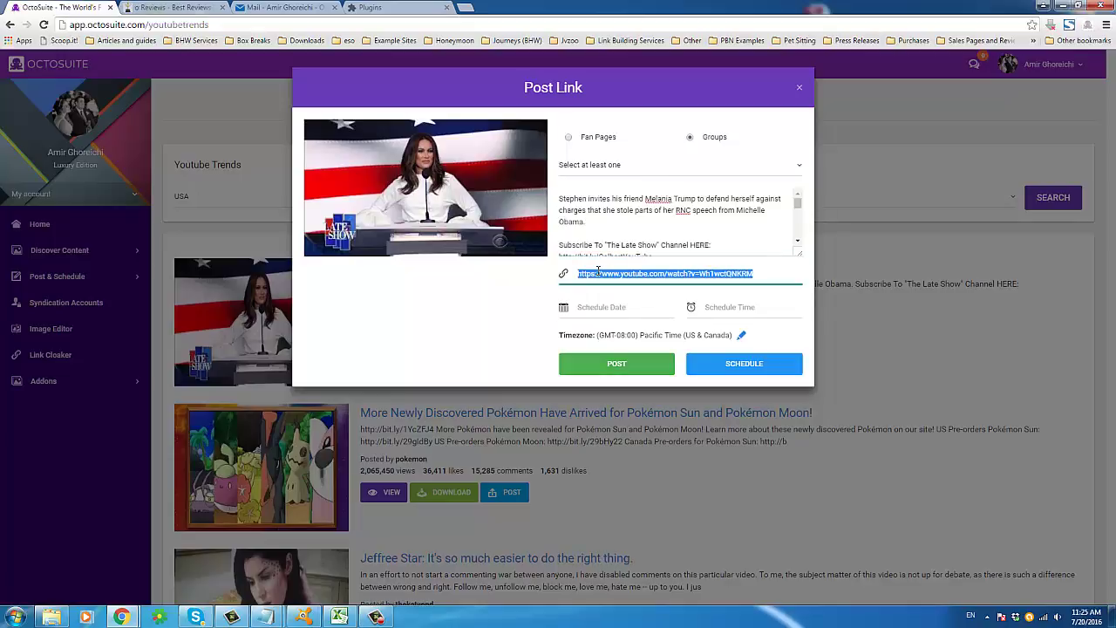
{"action": "left_click_drag", "start_coordinate": [598, 273], "coordinate": [773, 273]}
{"action": "key", "text": "ctrl+a"}
{"action": "left_click", "coordinate": [633, 248]}
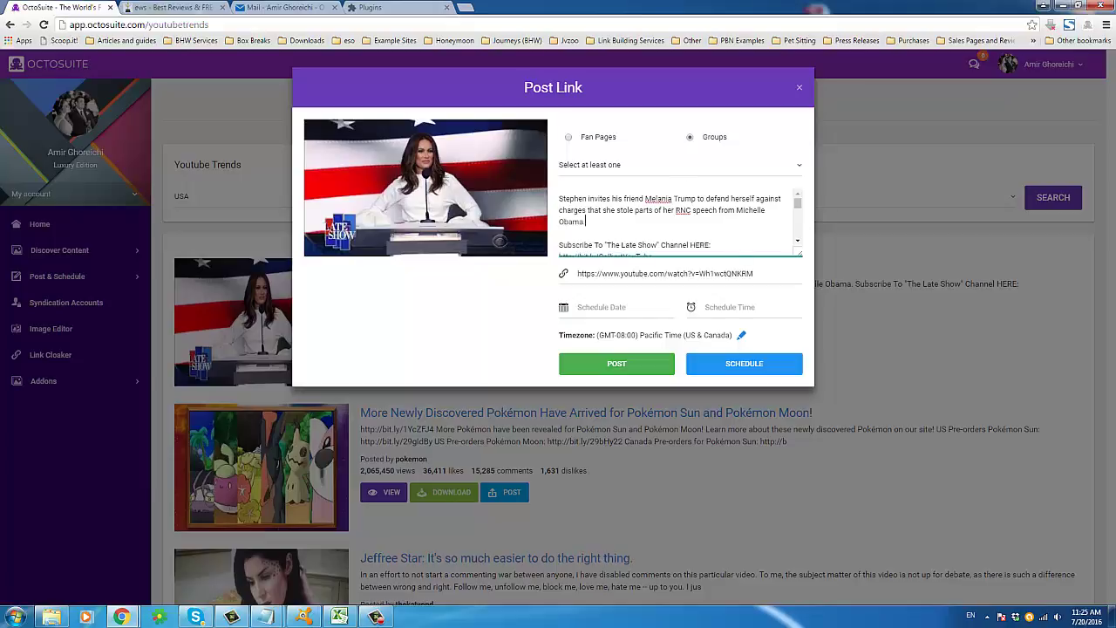
{"action": "triple_click", "coordinate": [640, 273]}
{"action": "triple_click", "coordinate": [629, 219]}
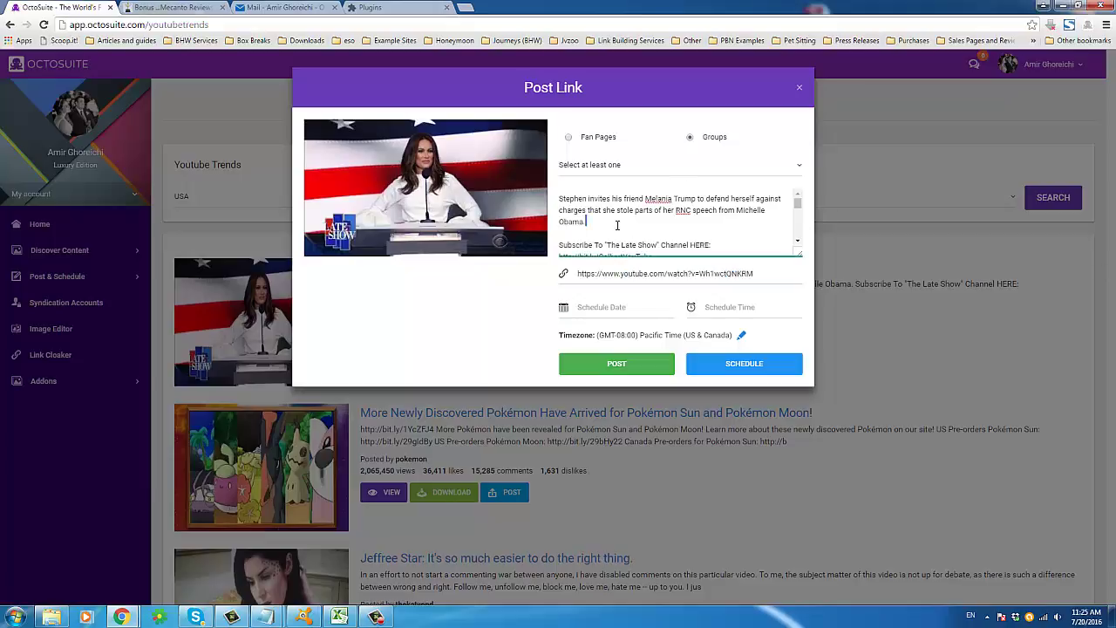
{"action": "left_click_drag", "start_coordinate": [797, 204], "coordinate": [798, 244]}
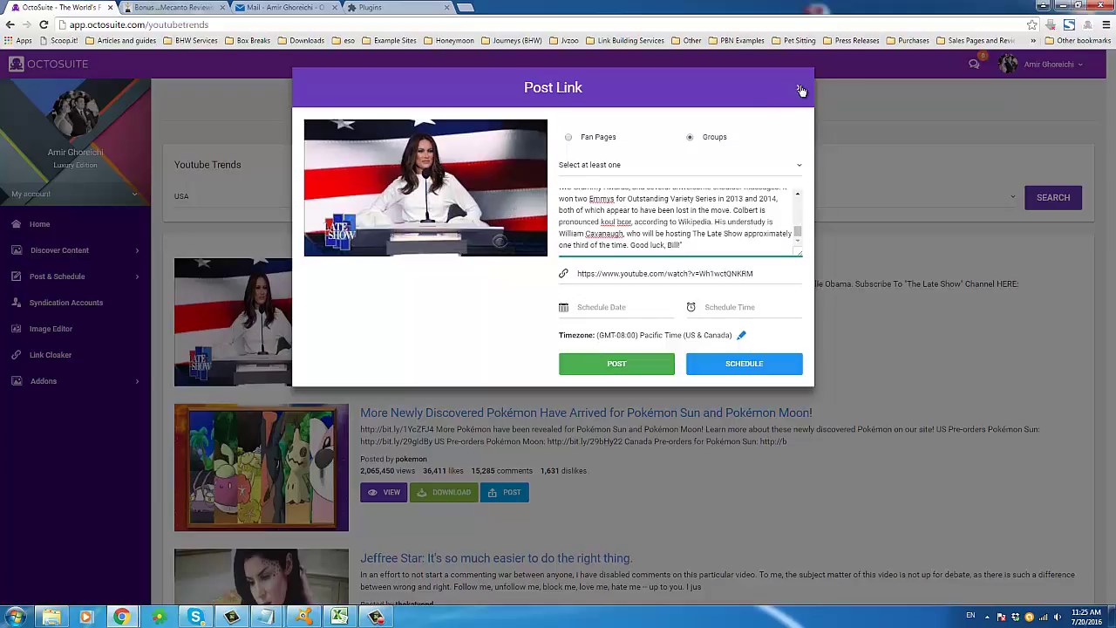
{"action": "left_click", "coordinate": [799, 87]}
Step: Browse the trending USA videos with their descriptions and engagement figures, then return to the home dashboard
{"action": "scroll", "coordinate": [359, 338], "scroll_direction": "down", "scroll_amount": 2}
{"action": "scroll", "coordinate": [359, 338], "scroll_direction": "down", "scroll_amount": 1}
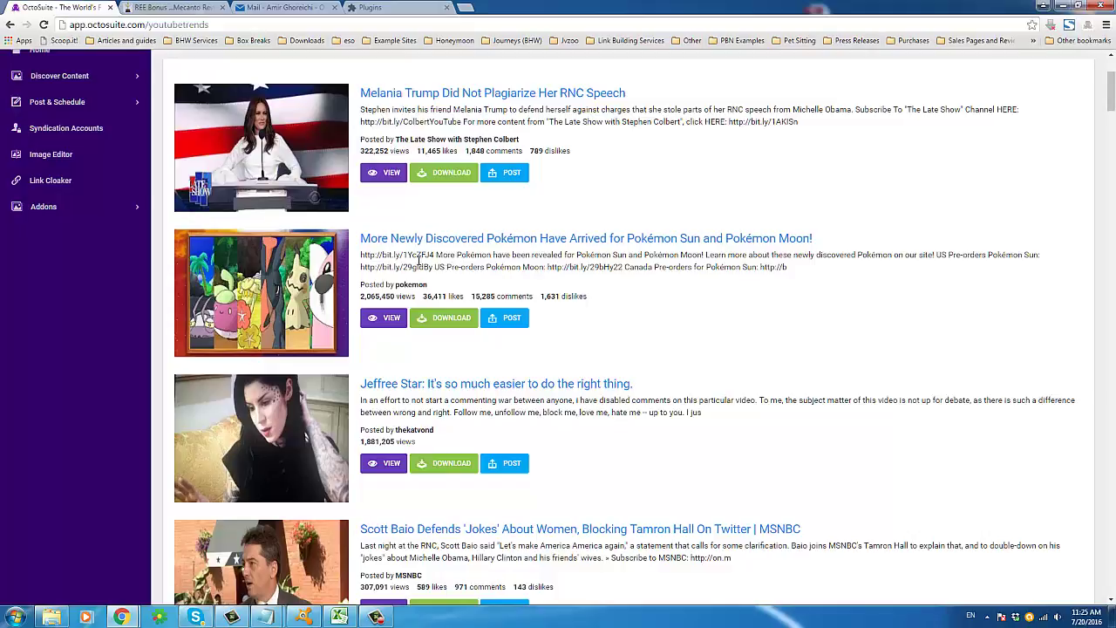
{"action": "left_click_drag", "start_coordinate": [397, 255], "coordinate": [575, 267]}
{"action": "left_click", "coordinate": [575, 267]}
{"action": "scroll", "coordinate": [412, 337], "scroll_direction": "down", "scroll_amount": 6}
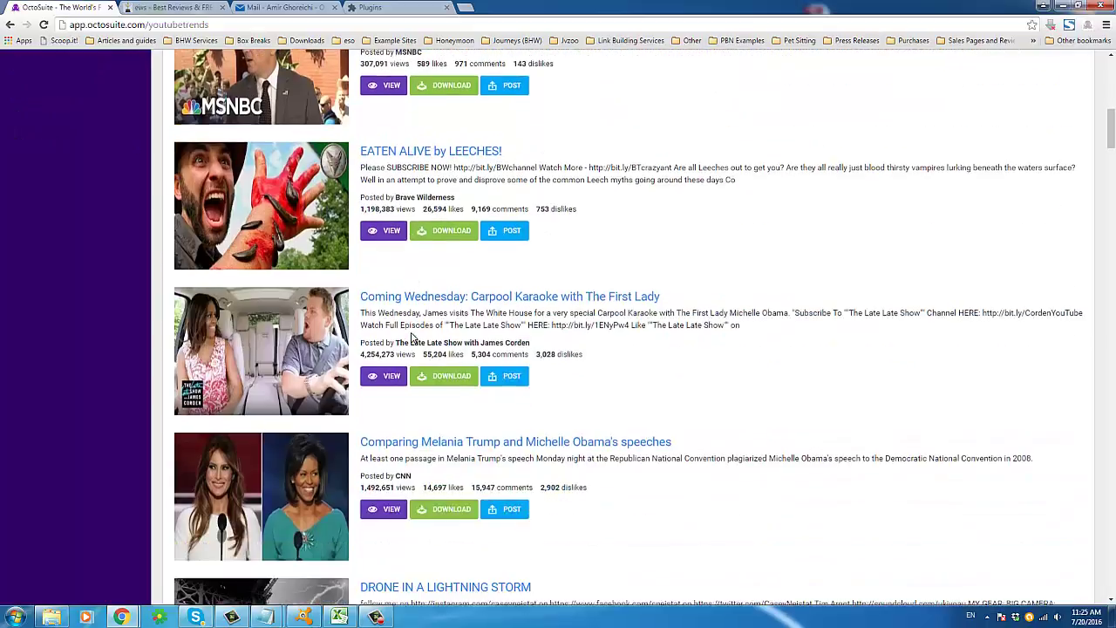
{"action": "scroll", "coordinate": [413, 337], "scroll_direction": "down", "scroll_amount": 4}
{"action": "scroll", "coordinate": [412, 337], "scroll_direction": "up", "scroll_amount": 3}
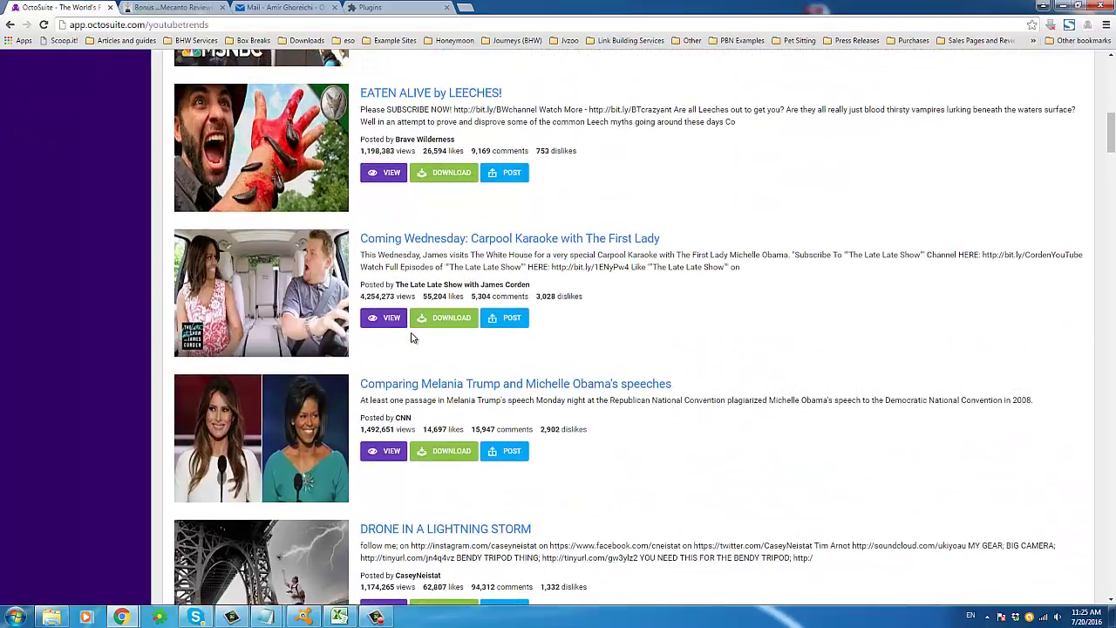
{"action": "scroll", "coordinate": [412, 337], "scroll_direction": "down", "scroll_amount": 7}
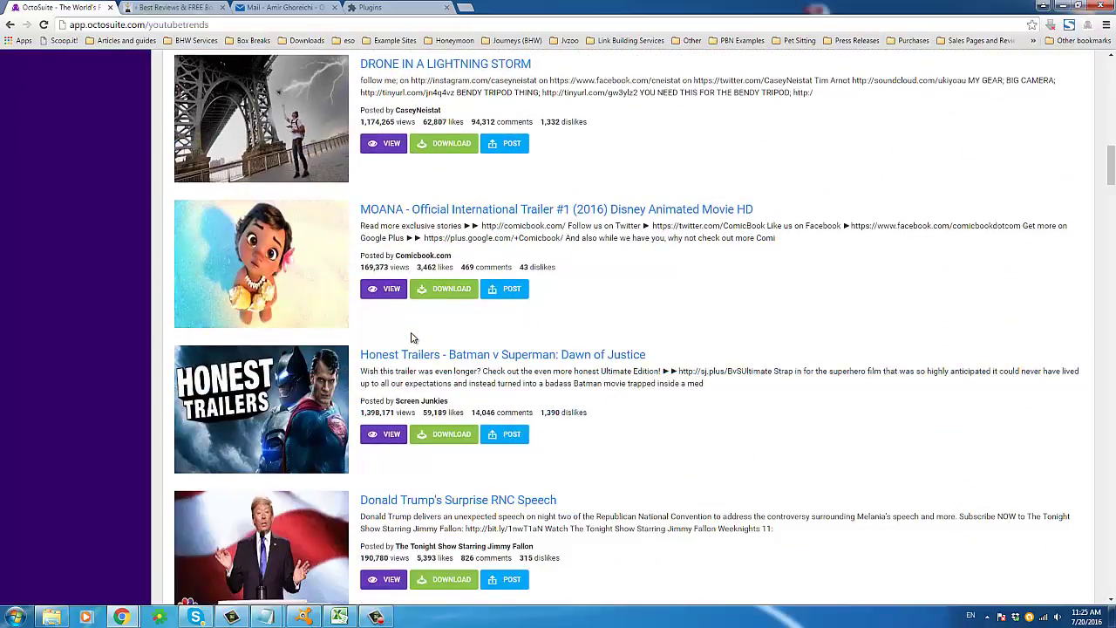
{"action": "scroll", "coordinate": [412, 338], "scroll_direction": "down", "scroll_amount": 12}
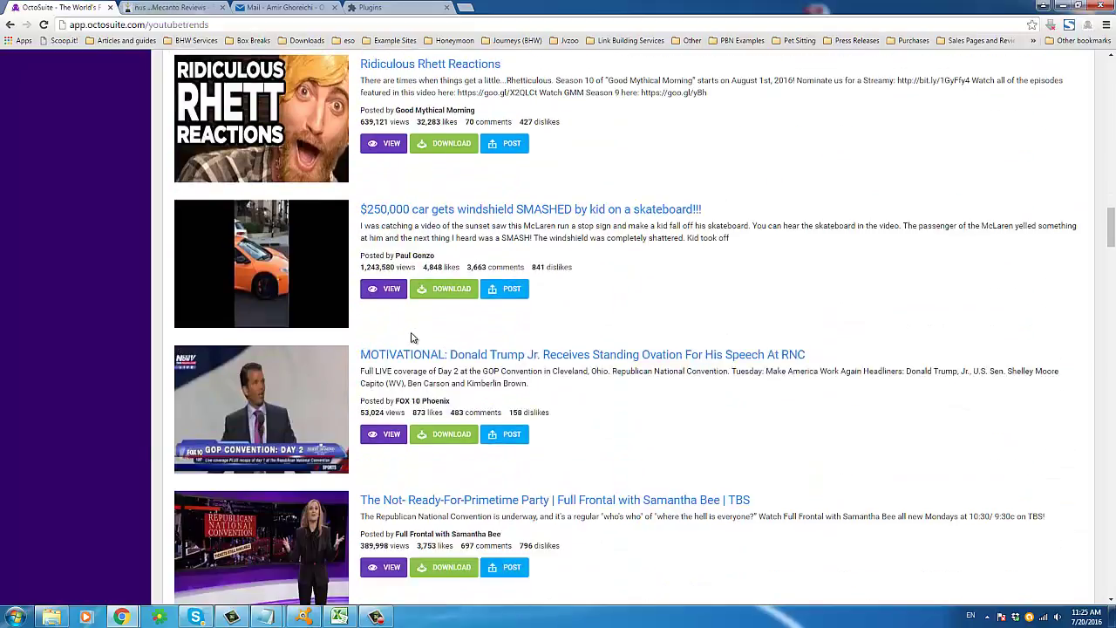
{"action": "scroll", "coordinate": [532, 313], "scroll_direction": "up", "scroll_amount": 12}
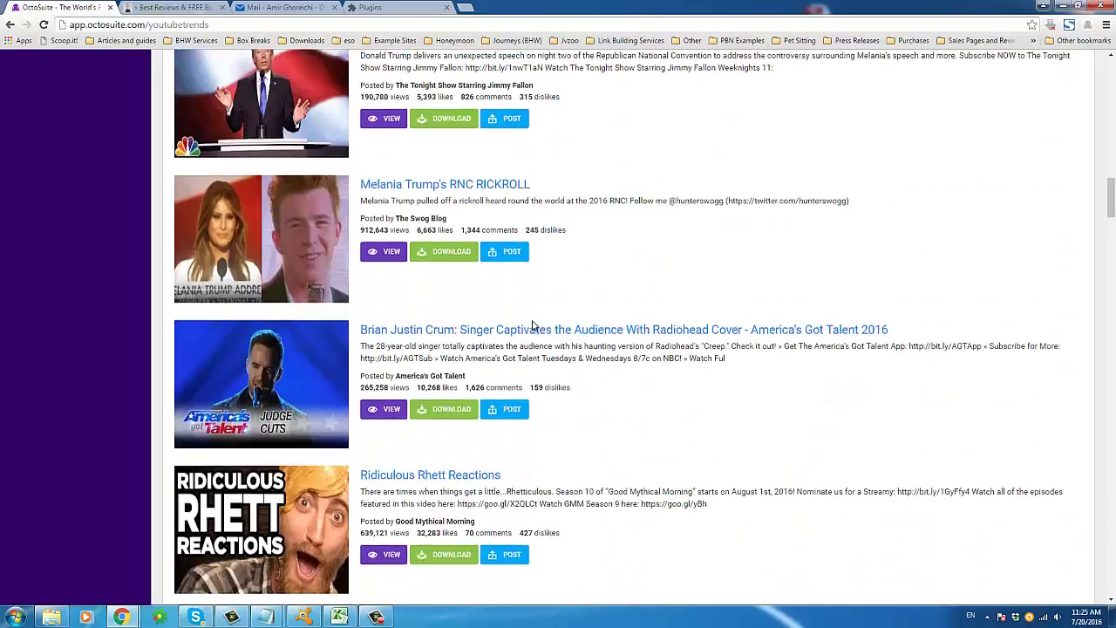
{"action": "scroll", "coordinate": [532, 320], "scroll_direction": "down", "scroll_amount": 7}
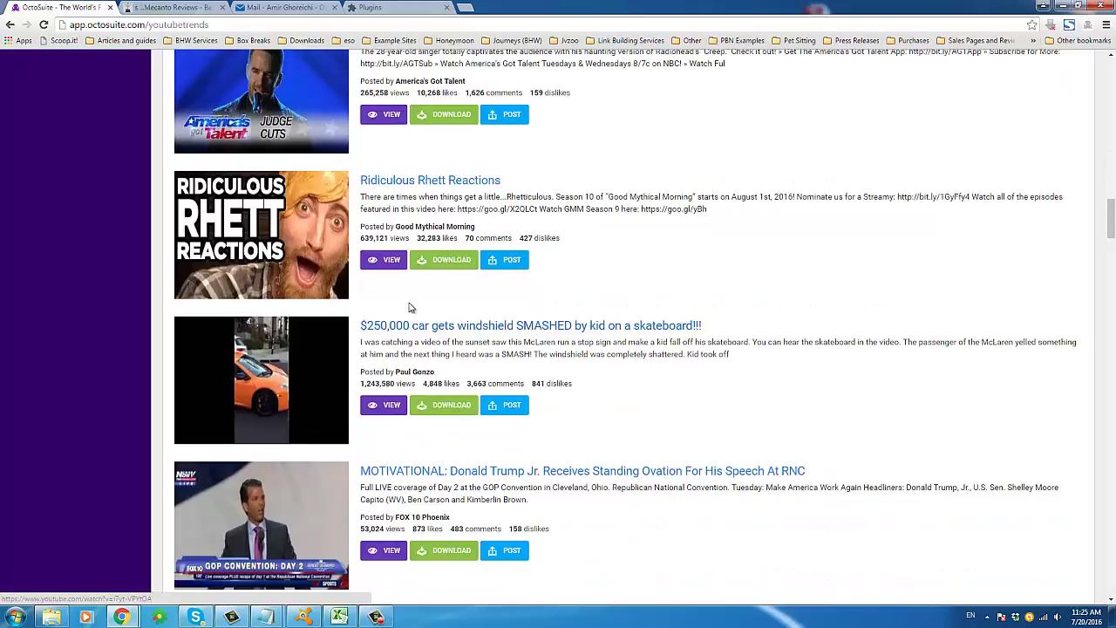
{"action": "scroll", "coordinate": [409, 307], "scroll_direction": "up", "scroll_amount": 6}
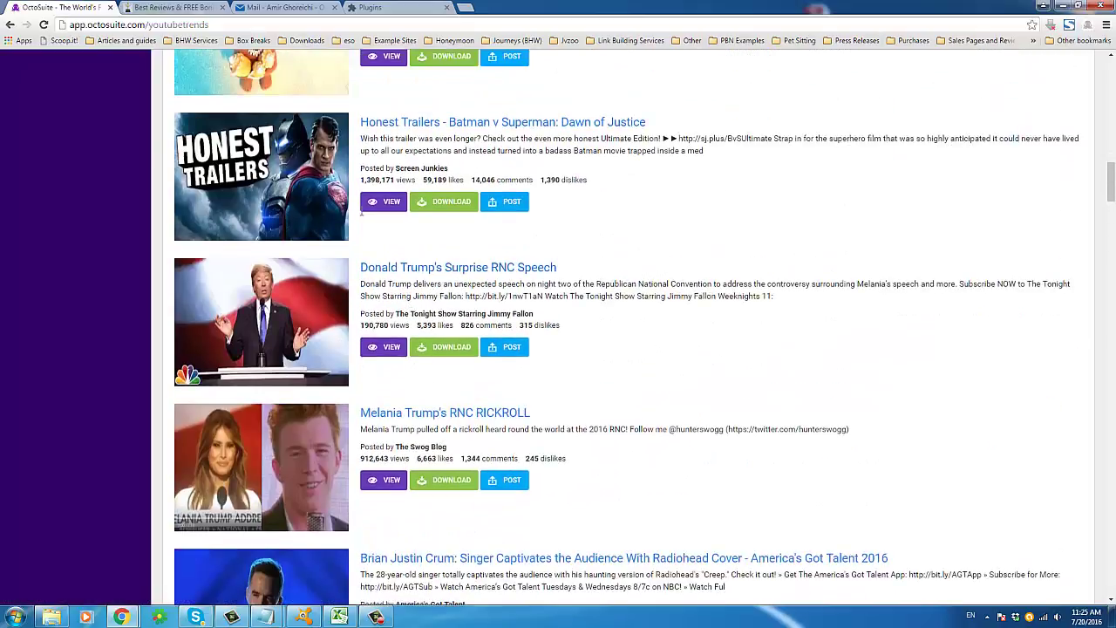
{"action": "scroll", "coordinate": [360, 213], "scroll_direction": "up", "scroll_amount": 18}
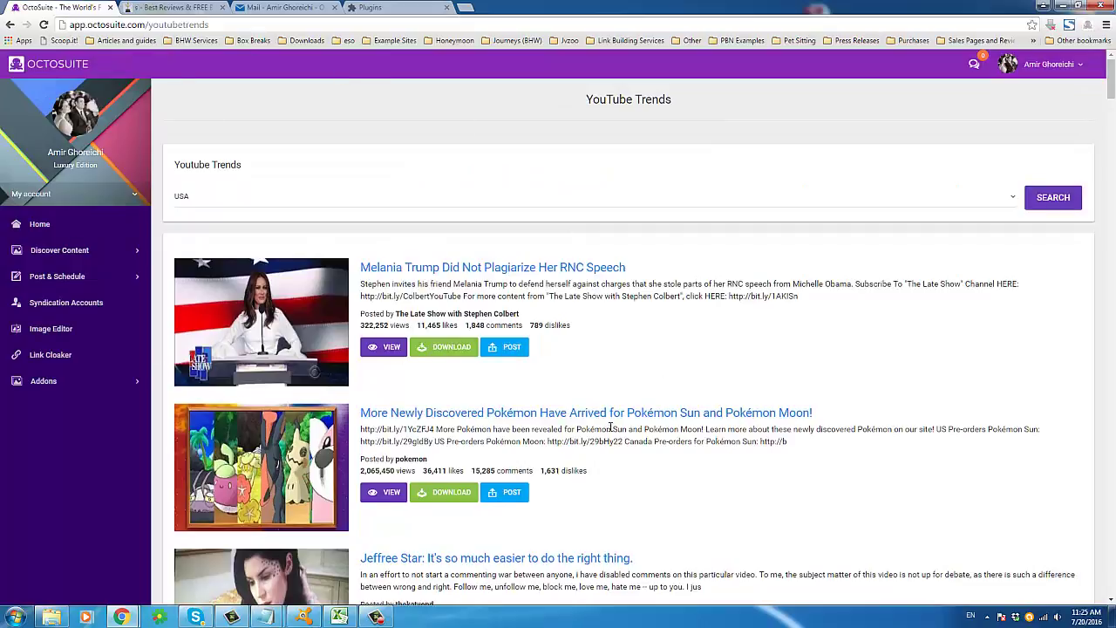
{"action": "left_click", "coordinate": [78, 226]}
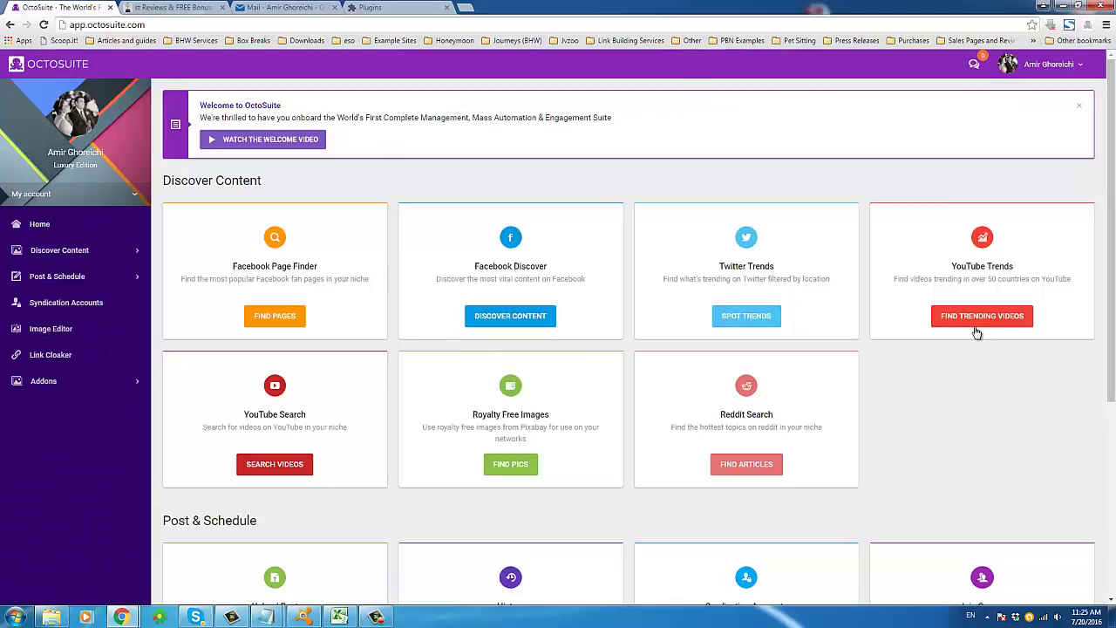
Step: Open YouTube Search from the home dashboard and search the videos for "donald trump"
{"action": "left_click", "coordinate": [292, 475]}
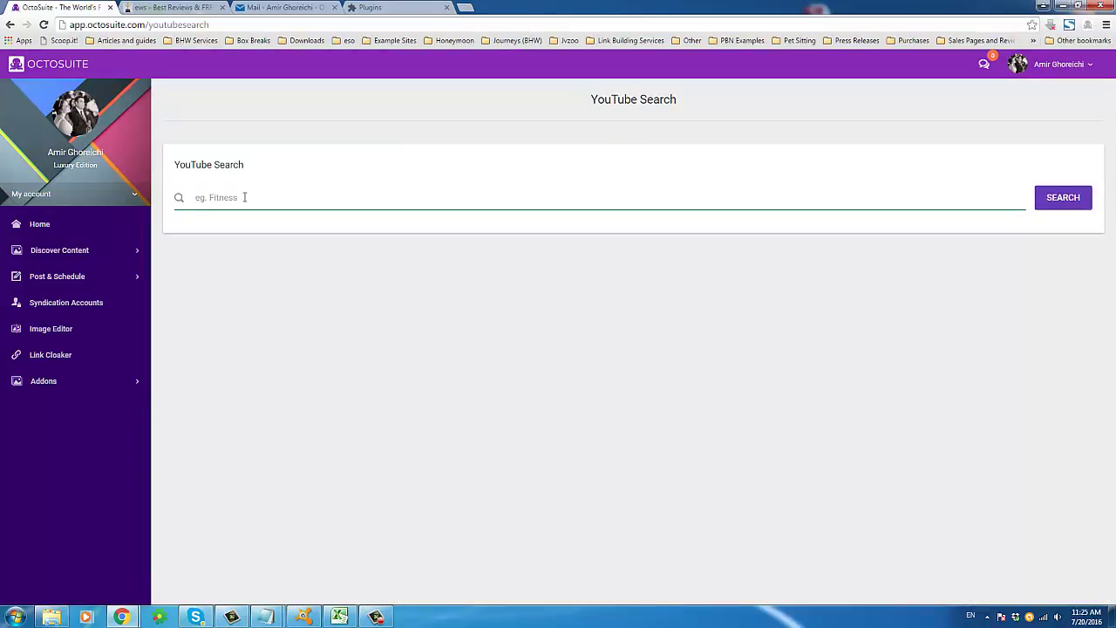
{"action": "type", "text": "donald trump"}
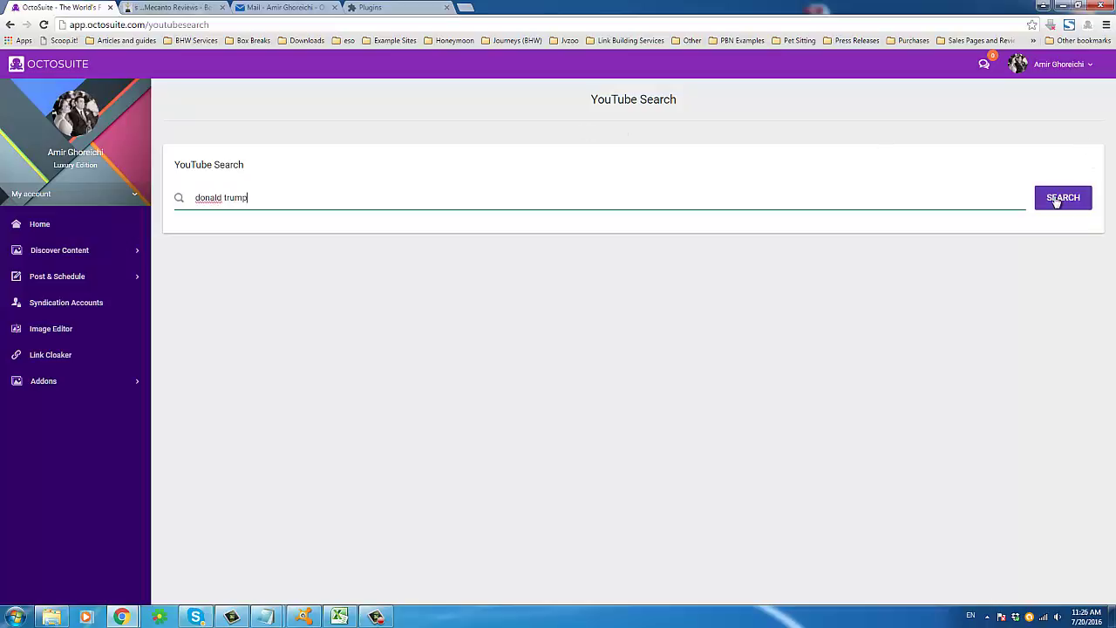
{"action": "left_click", "coordinate": [1060, 199]}
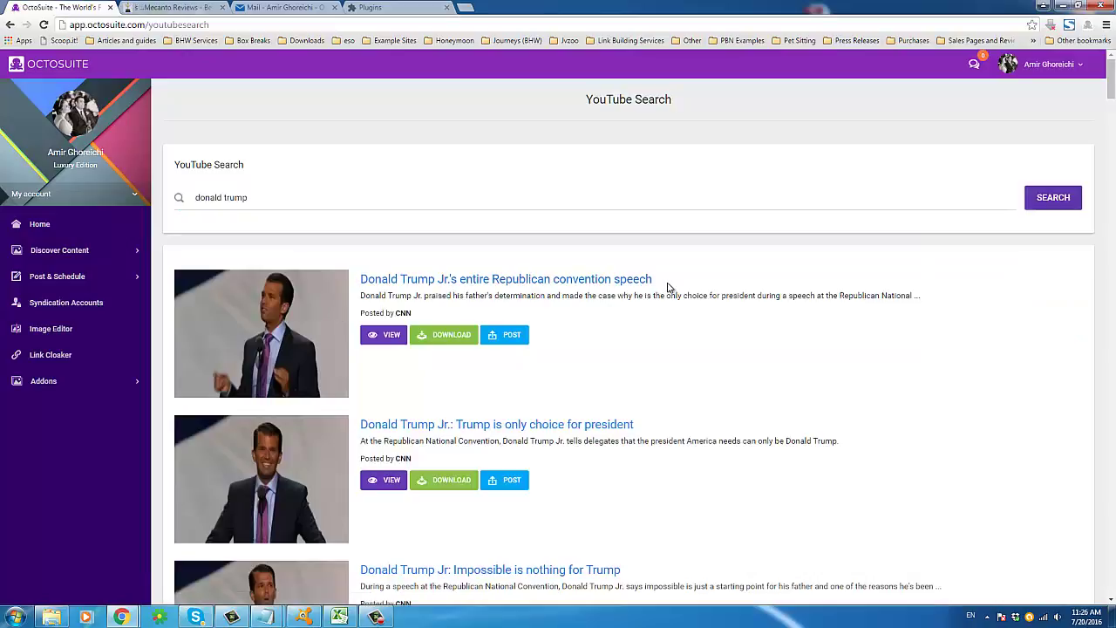
Step: Browse the video results and open the download page for "Tiffany Trump's entire Republican convention speech"
{"action": "scroll", "coordinate": [419, 313], "scroll_direction": "down", "scroll_amount": 9}
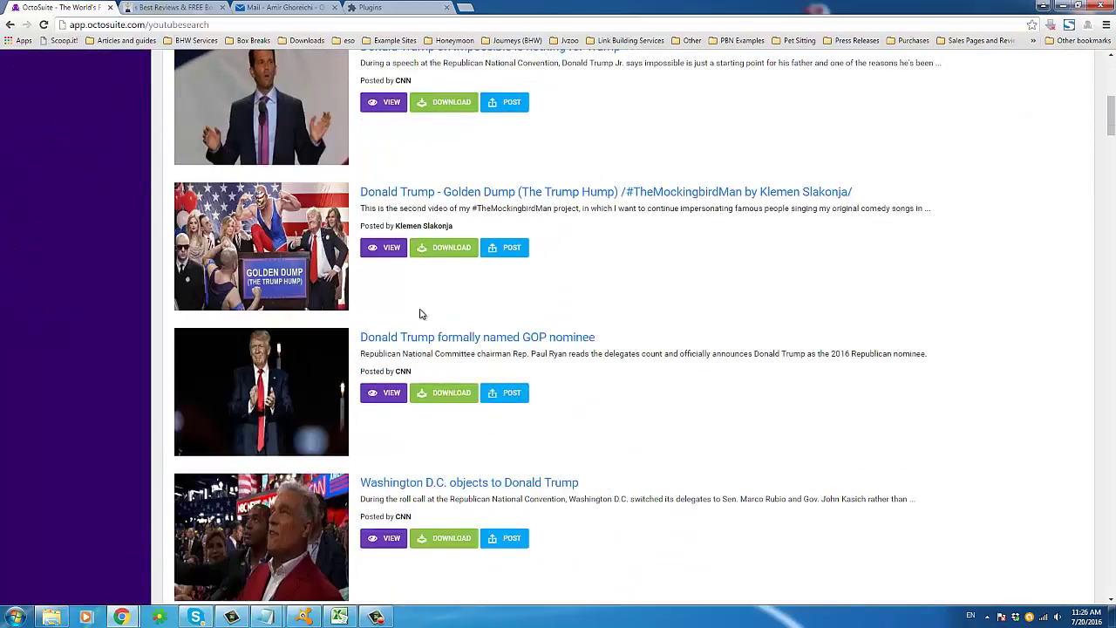
{"action": "scroll", "coordinate": [419, 313], "scroll_direction": "down", "scroll_amount": 10}
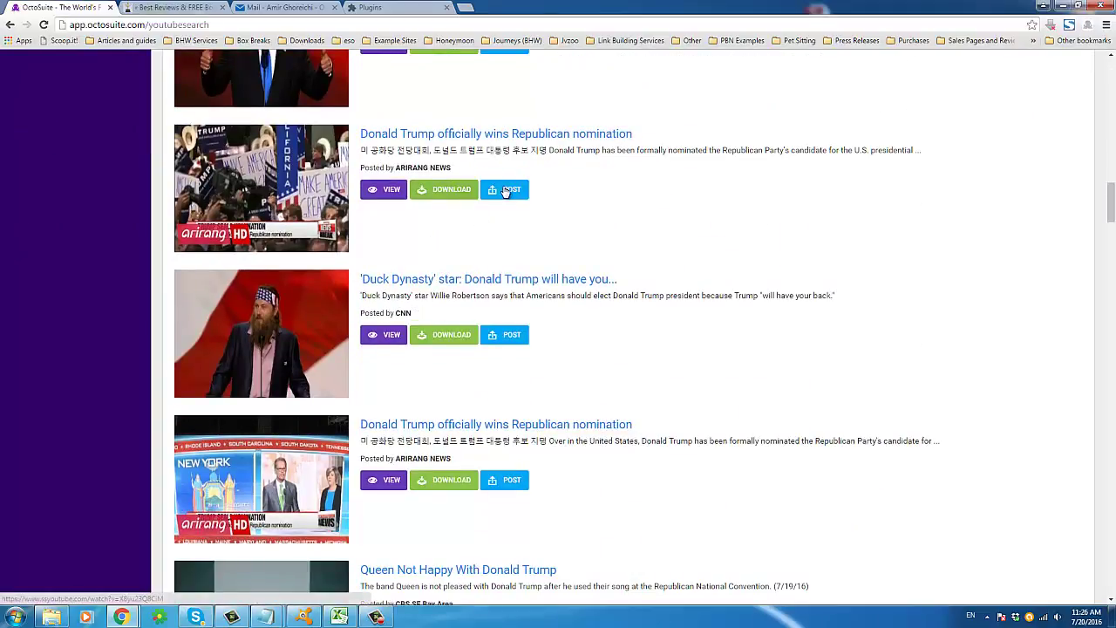
{"action": "scroll", "coordinate": [401, 362], "scroll_direction": "down", "scroll_amount": 4}
{"action": "scroll", "coordinate": [366, 376], "scroll_direction": "down", "scroll_amount": 1}
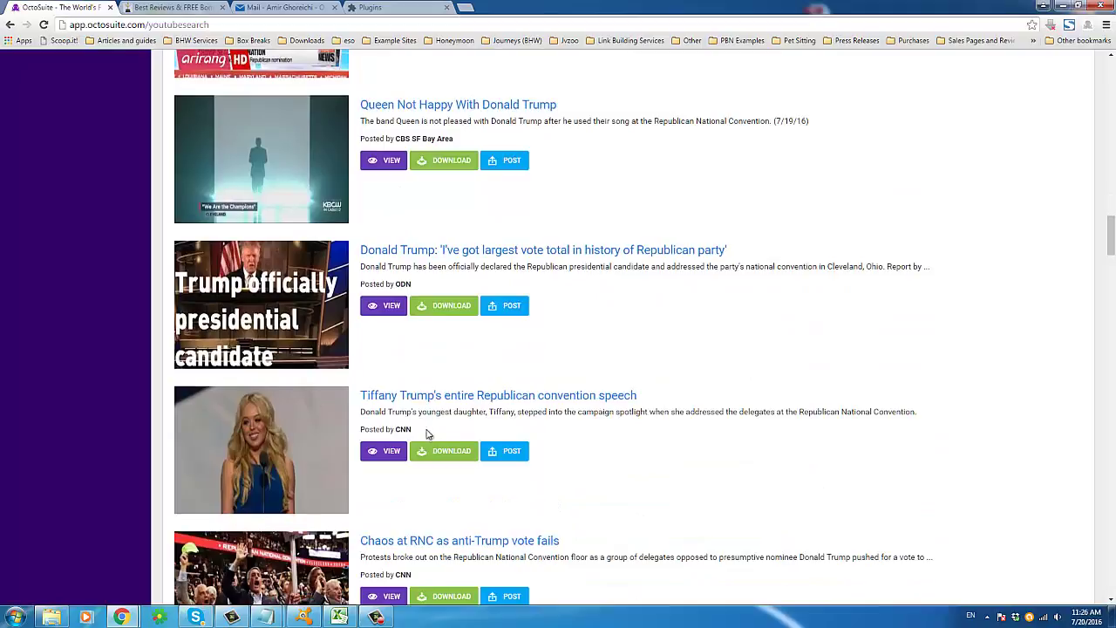
{"action": "scroll", "coordinate": [491, 411], "scroll_direction": "down", "scroll_amount": 2}
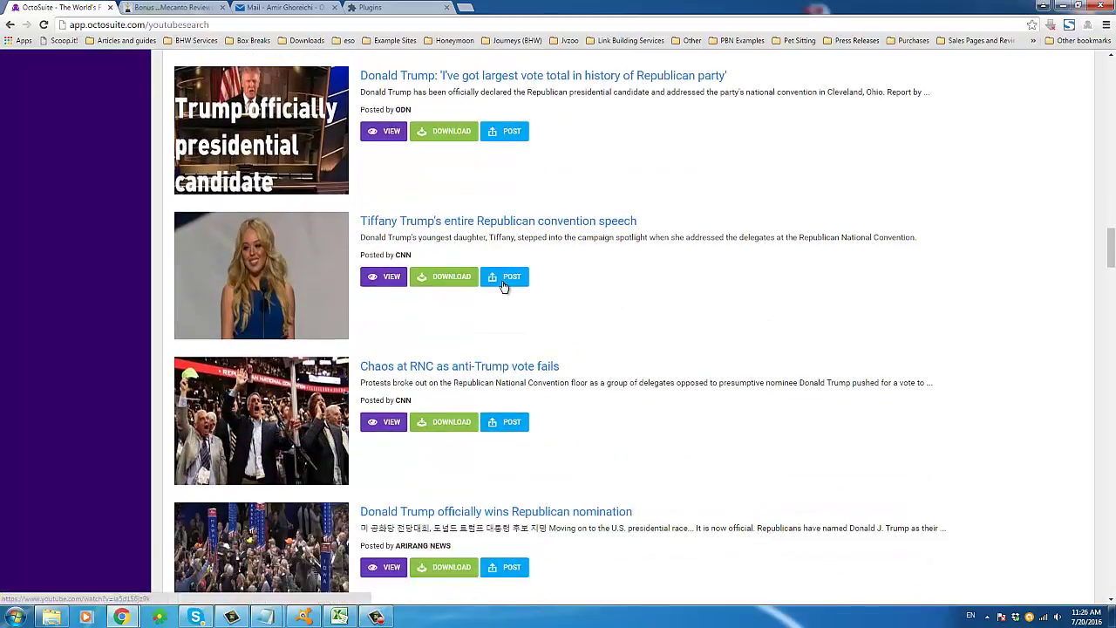
{"action": "left_click", "coordinate": [454, 284]}
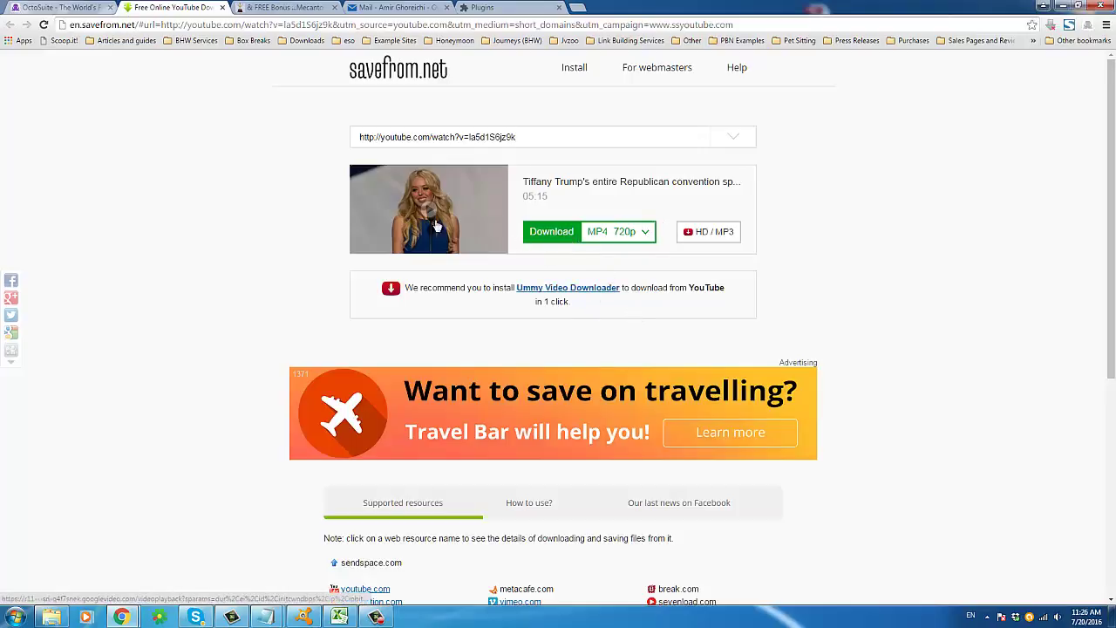
Step: Close the savefrom.net download page without downloading the video and return to the OctoSuite home dashboard
{"action": "left_click", "coordinate": [45, 5]}
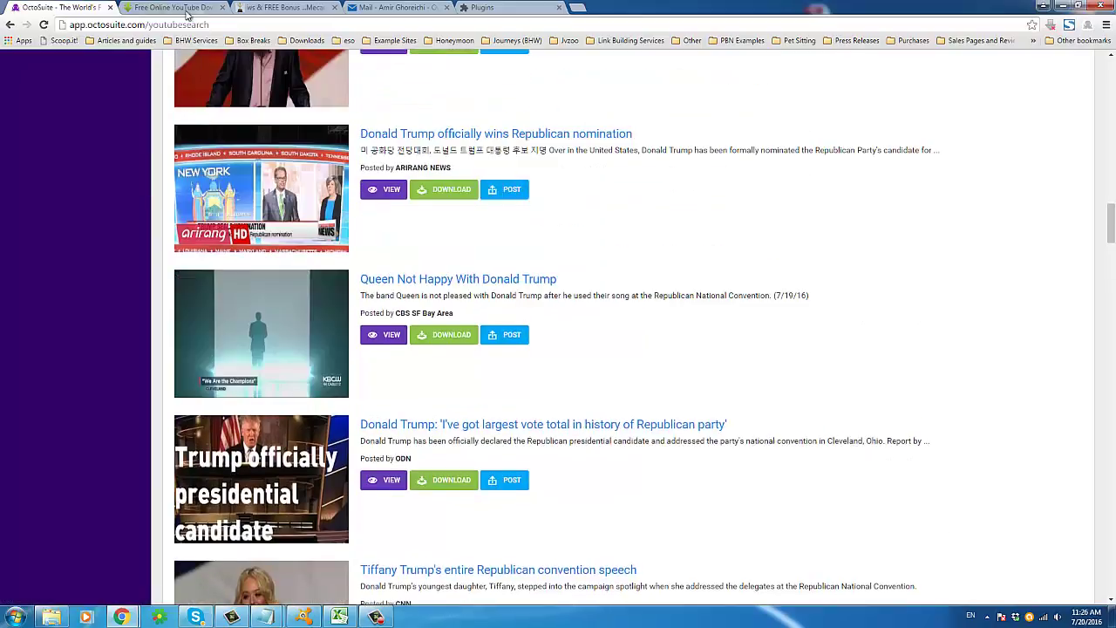
{"action": "left_click", "coordinate": [186, 9]}
{"action": "left_click", "coordinate": [222, 7]}
{"action": "scroll", "coordinate": [144, 171], "scroll_direction": "up", "scroll_amount": 15}
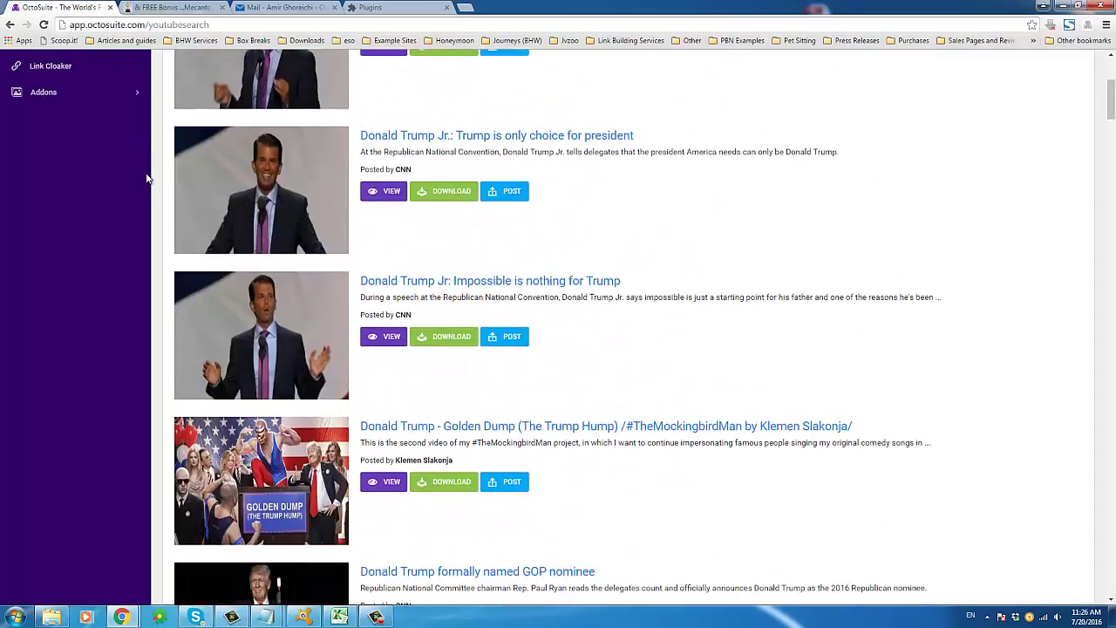
{"action": "scroll", "coordinate": [147, 177], "scroll_direction": "up", "scroll_amount": 5}
{"action": "left_click", "coordinate": [74, 224]}
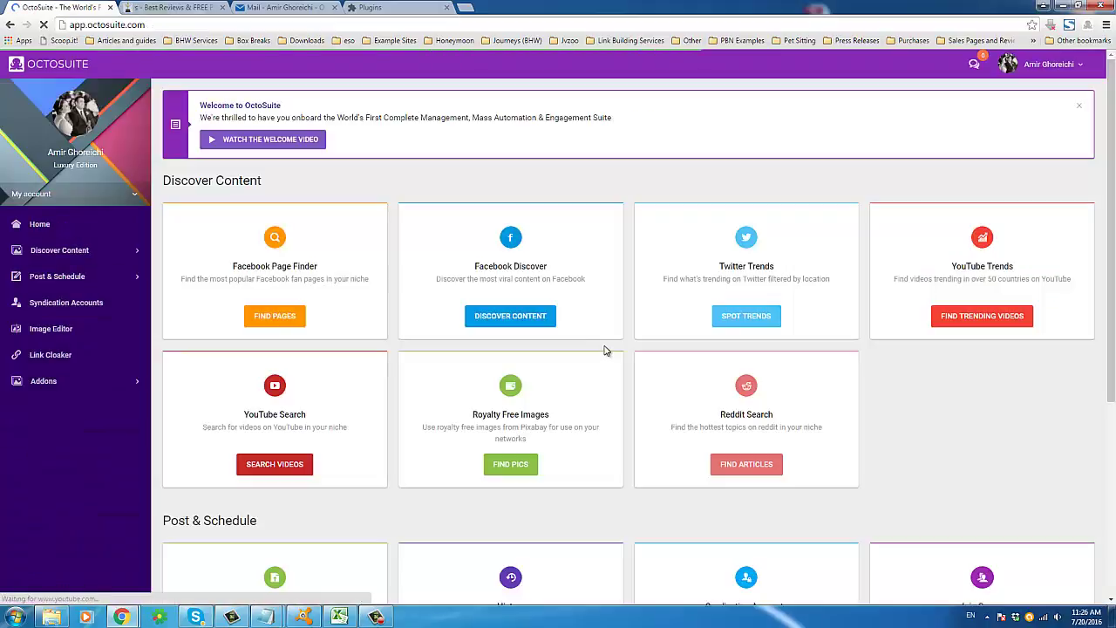
Step: Open Royalty Free Images and search the copyright-free pictures for "bitcoin"
{"action": "left_click", "coordinate": [525, 469]}
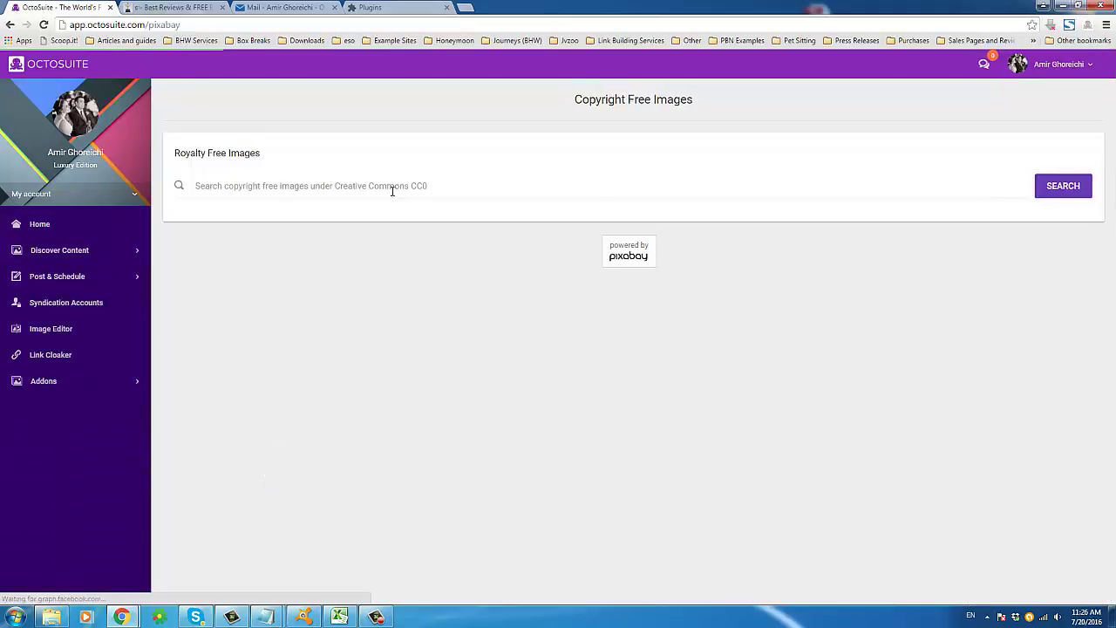
{"action": "left_click", "coordinate": [375, 188]}
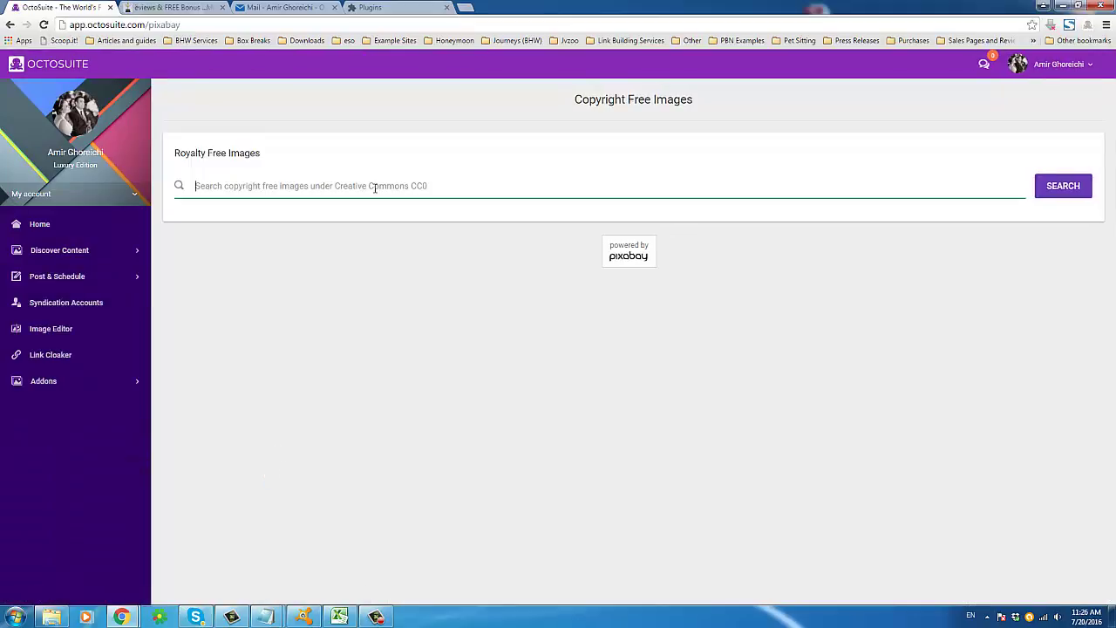
{"action": "type", "text": "bi"}
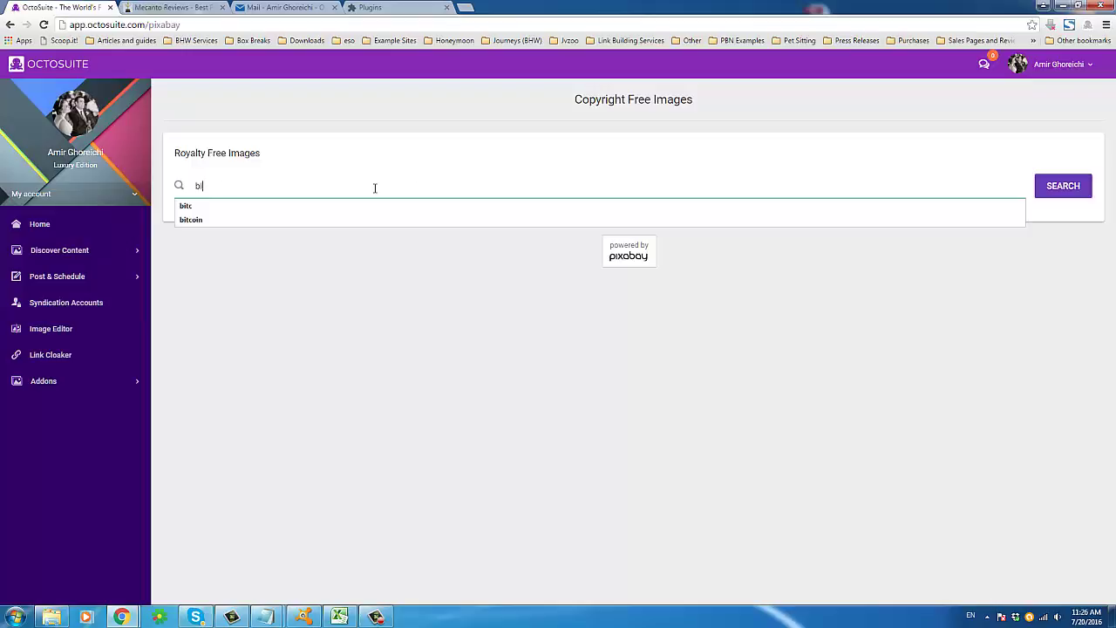
{"action": "type", "text": "tc"}
{"action": "left_click", "coordinate": [294, 222]}
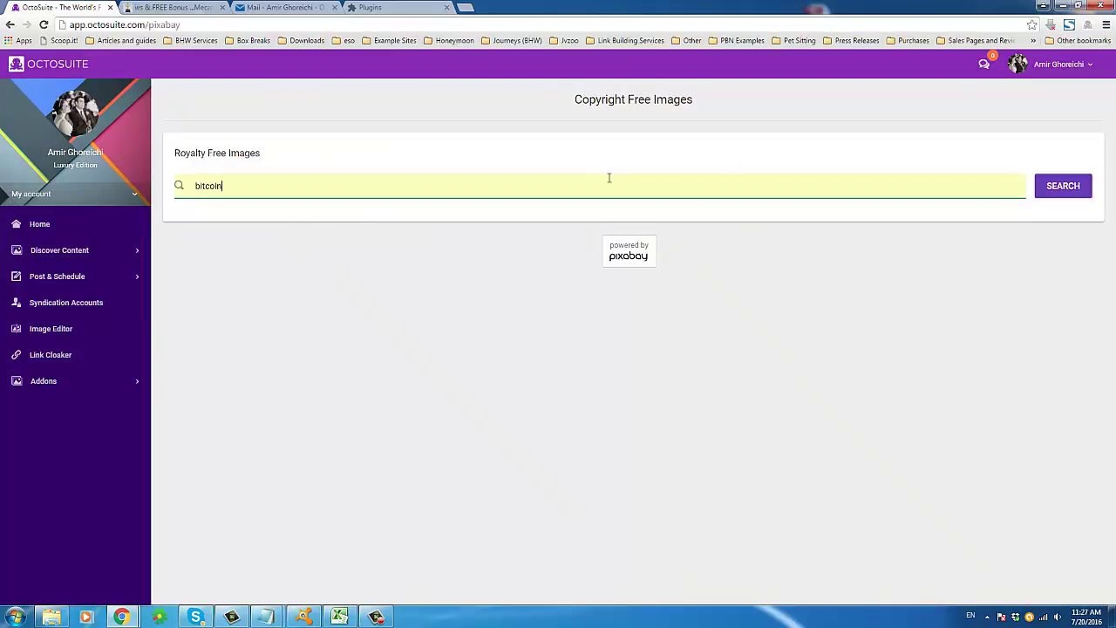
{"action": "left_click", "coordinate": [1063, 183]}
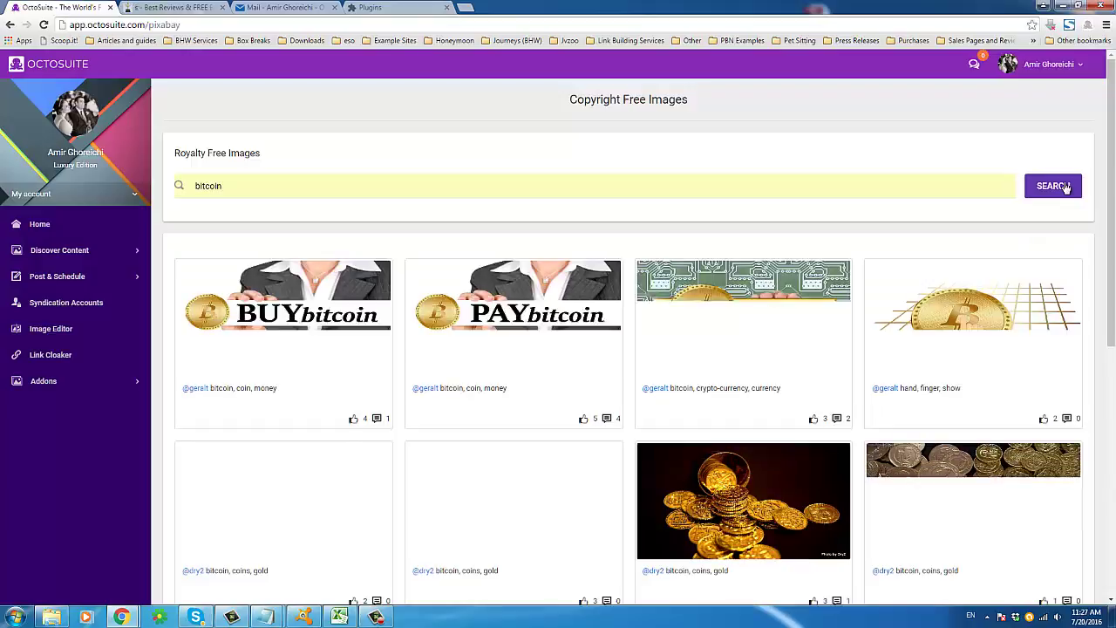
Step: Look through the bitcoin images and the actions offered on an individual picture
{"action": "scroll", "coordinate": [784, 279], "scroll_direction": "down", "scroll_amount": 4}
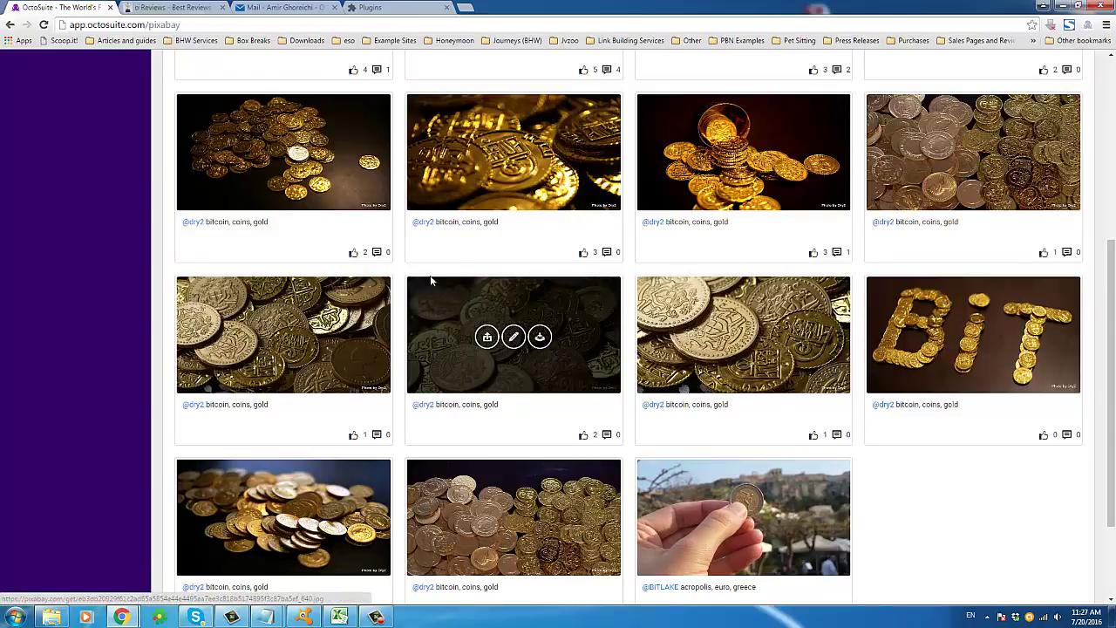
{"action": "scroll", "coordinate": [471, 384], "scroll_direction": "up", "scroll_amount": 2}
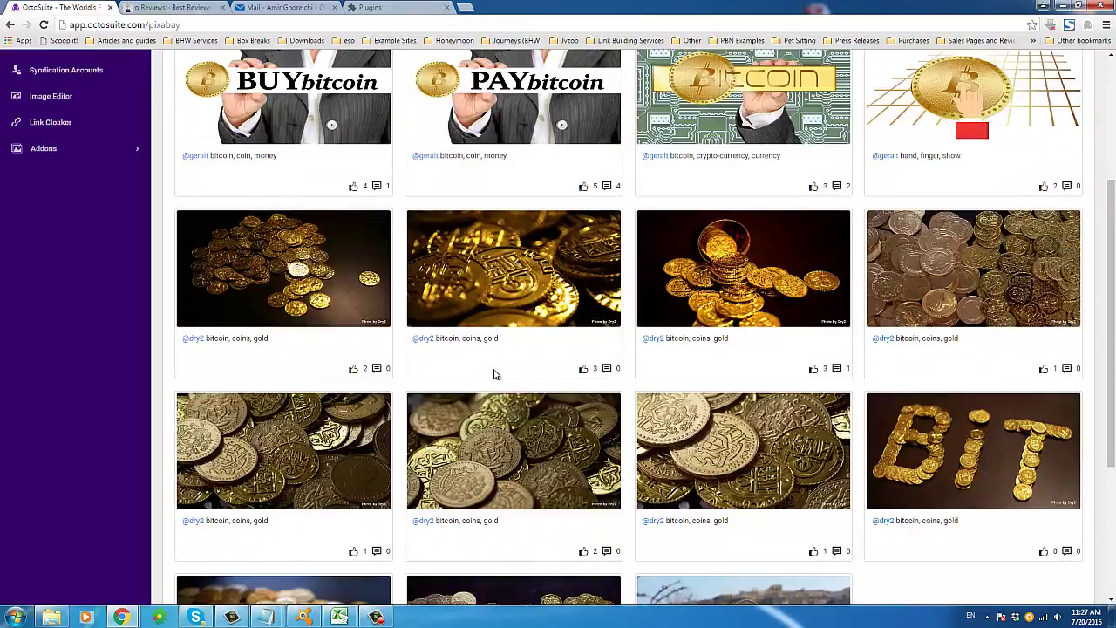
{"action": "scroll", "coordinate": [471, 384], "scroll_direction": "down", "scroll_amount": 3}
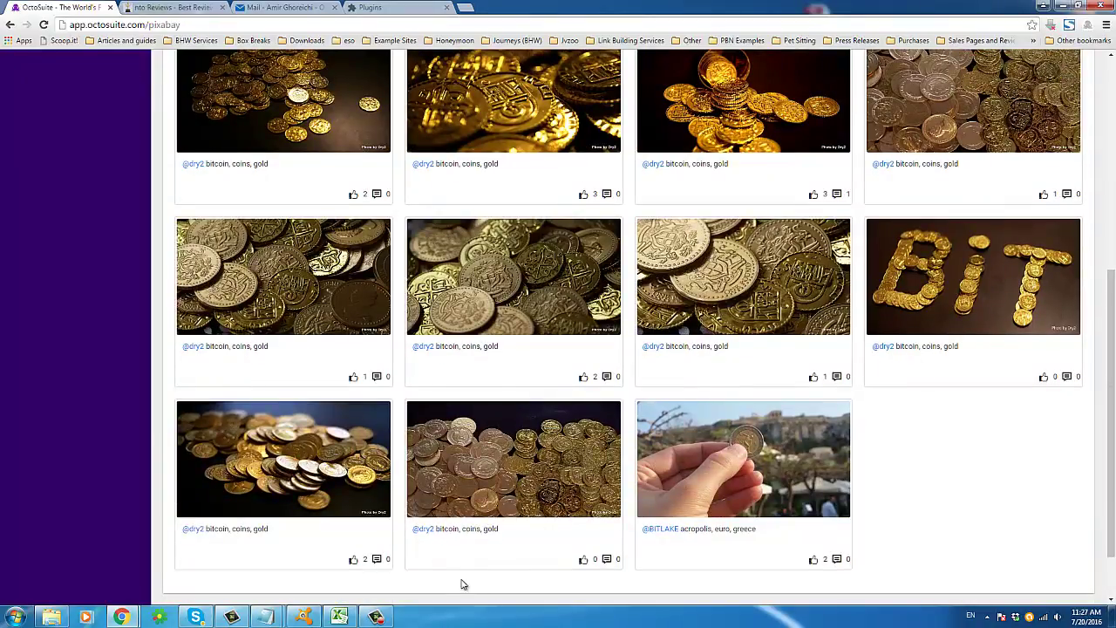
{"action": "left_click", "coordinate": [380, 616]}
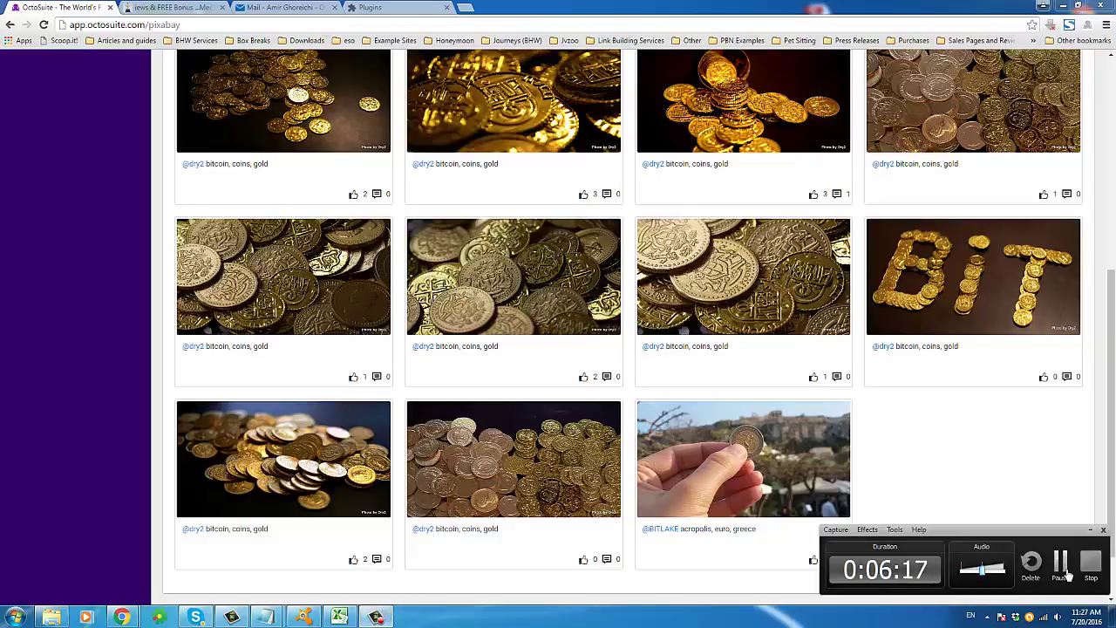
{"action": "left_click", "coordinate": [1065, 576]}
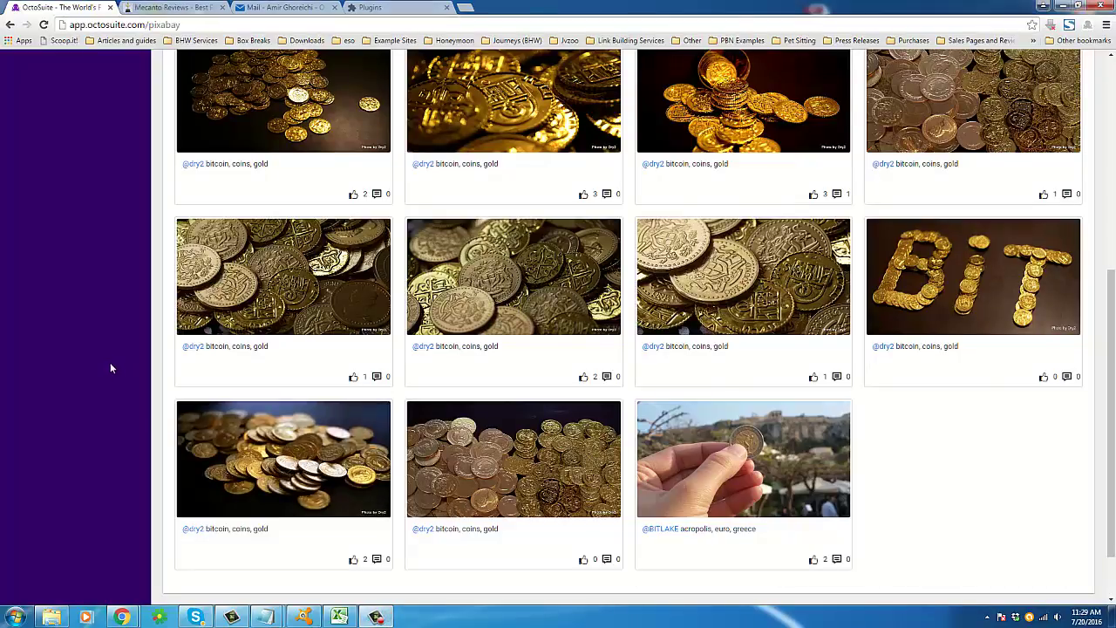
Step: Return to the home dashboard, look over the Post & Schedule section and open Upload Post
{"action": "scroll", "coordinate": [109, 368], "scroll_direction": "up", "scroll_amount": 5}
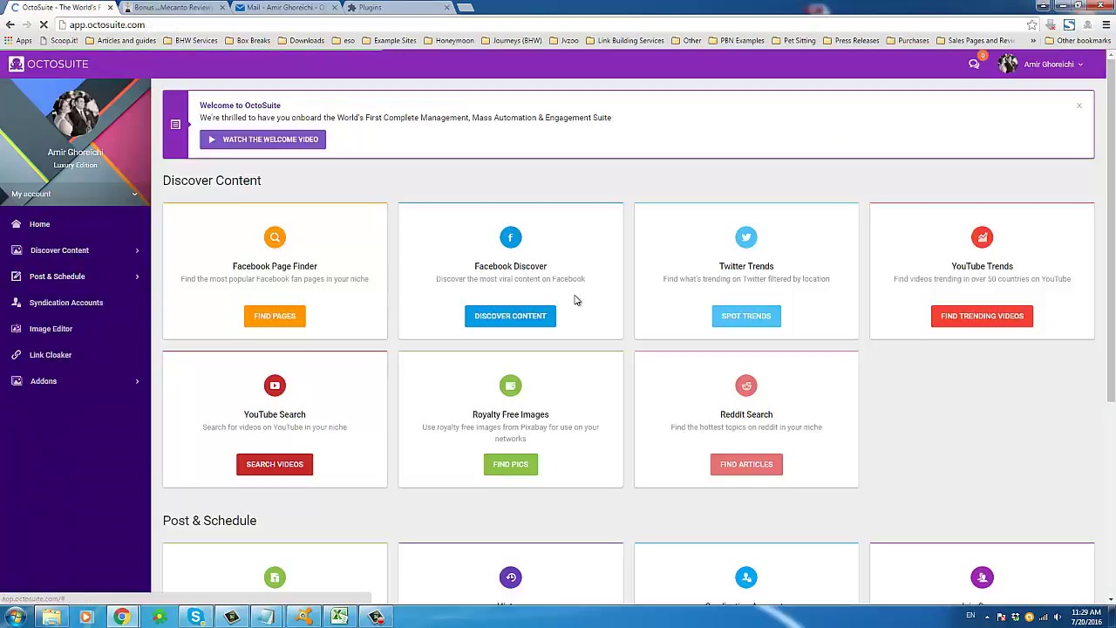
{"action": "scroll", "coordinate": [662, 343], "scroll_direction": "down", "scroll_amount": 3}
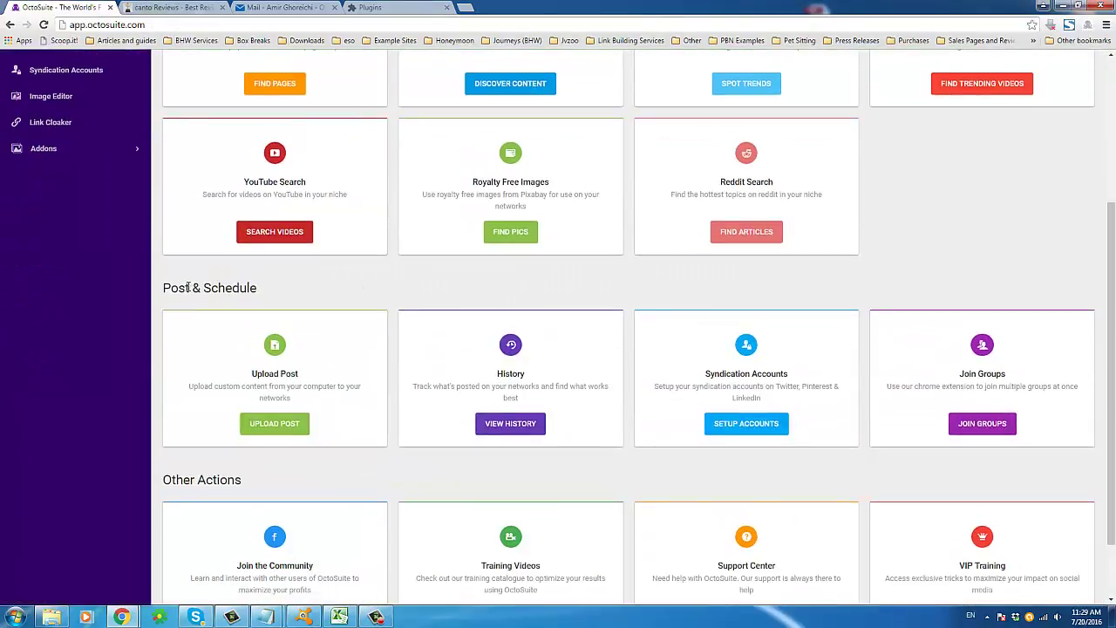
{"action": "left_click_drag", "start_coordinate": [188, 288], "coordinate": [280, 288]}
{"action": "scroll", "coordinate": [280, 292], "scroll_direction": "down", "scroll_amount": 1}
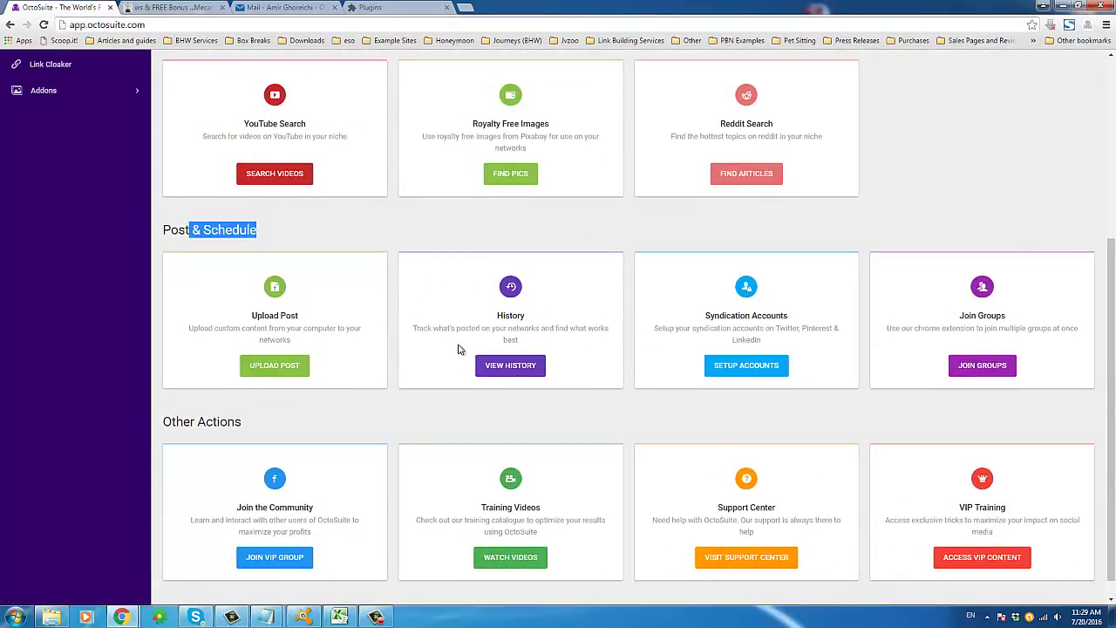
{"action": "left_click", "coordinate": [287, 364]}
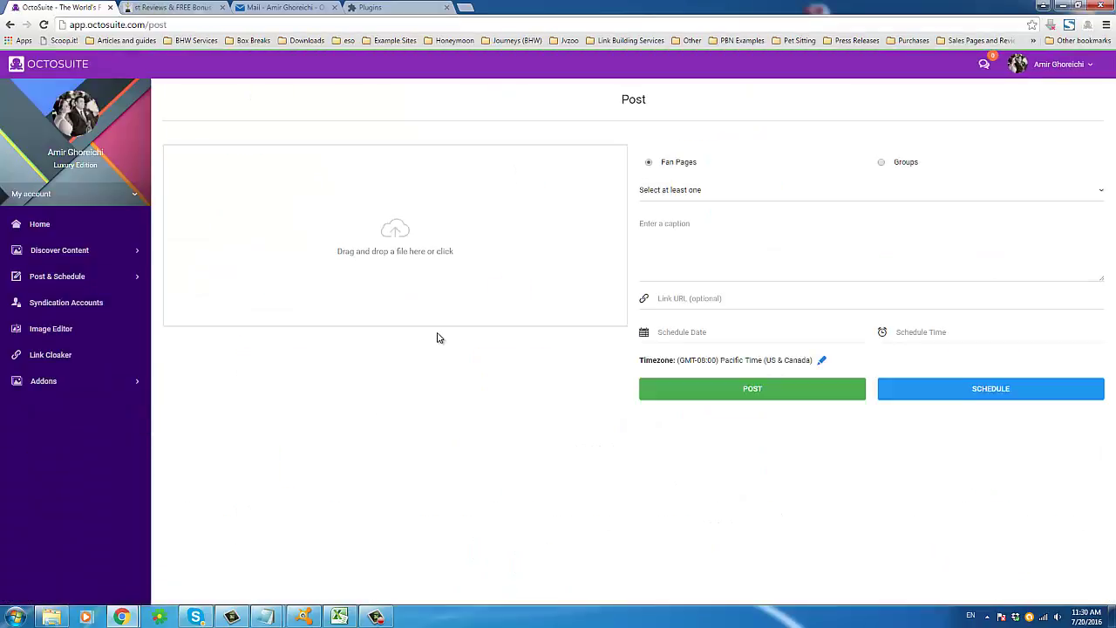
Step: Add the image byron.jpg to the new post and select the Me Canto fan page as its target
{"action": "left_click", "coordinate": [406, 253]}
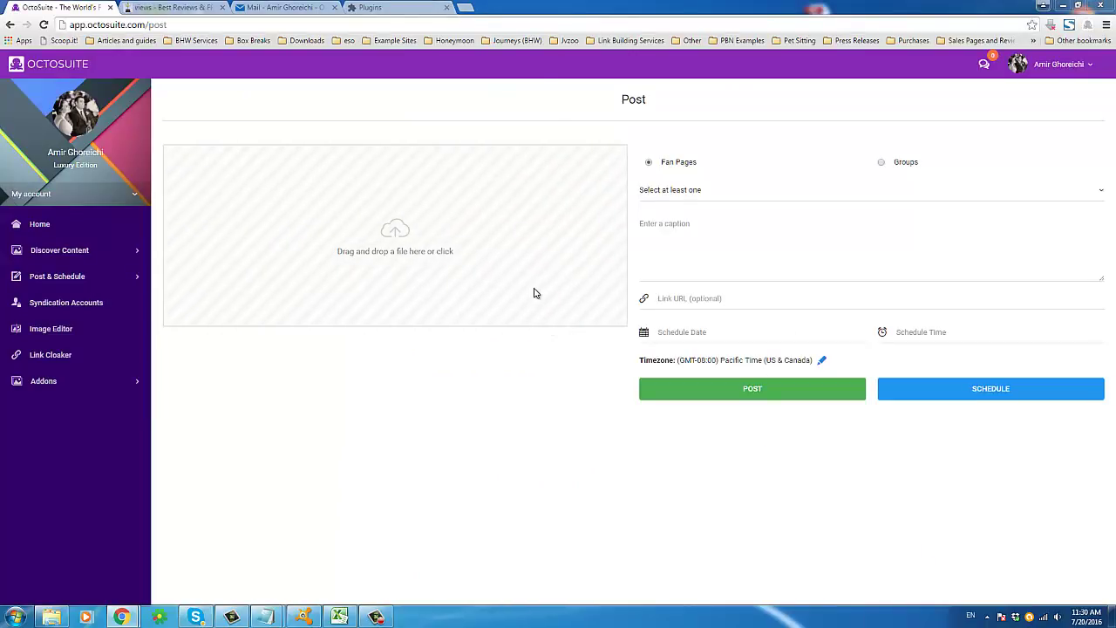
{"action": "double_click", "coordinate": [431, 166]}
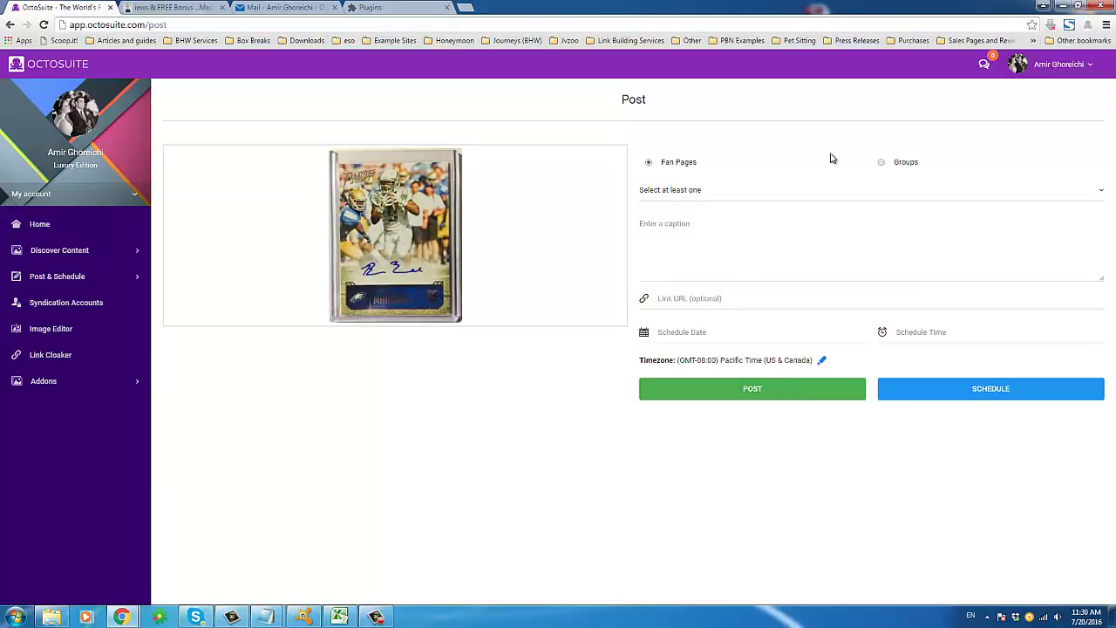
{"action": "left_click", "coordinate": [755, 196]}
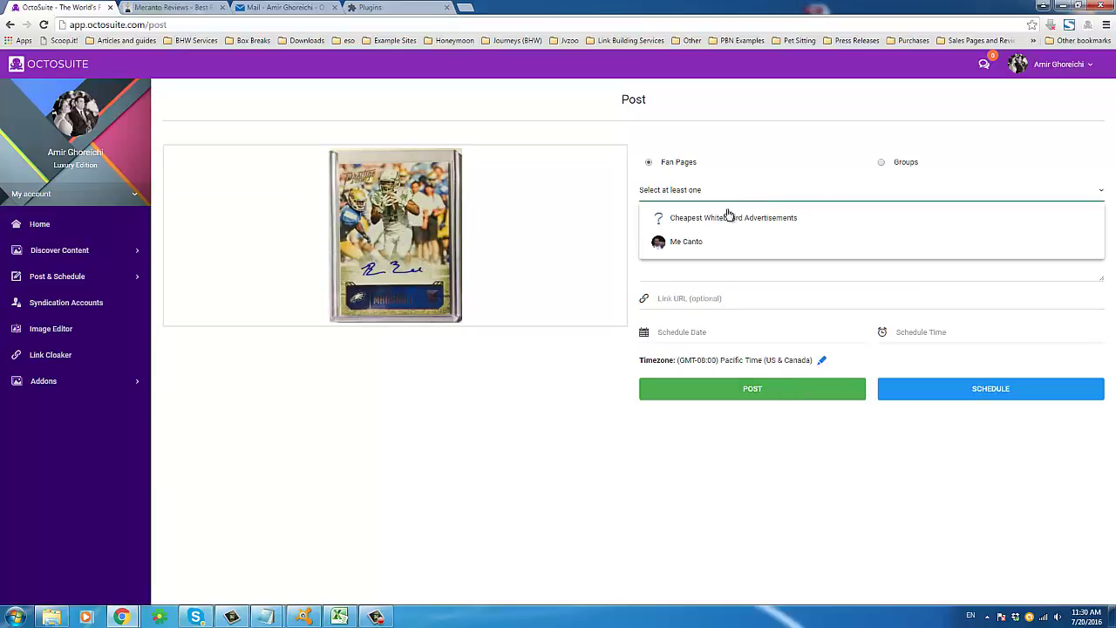
{"action": "left_click", "coordinate": [695, 245]}
{"action": "left_click", "coordinate": [701, 249]}
{"action": "left_click", "coordinate": [690, 248]}
{"action": "left_click", "coordinate": [687, 246]}
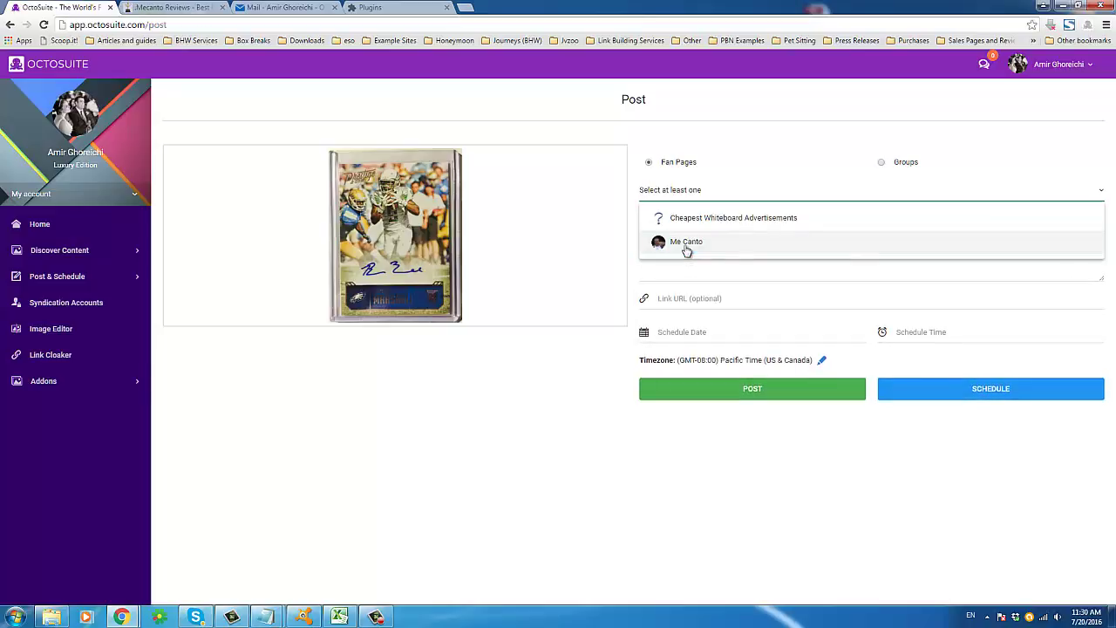
{"action": "left_click", "coordinate": [686, 250]}
{"action": "left_click", "coordinate": [754, 180]}
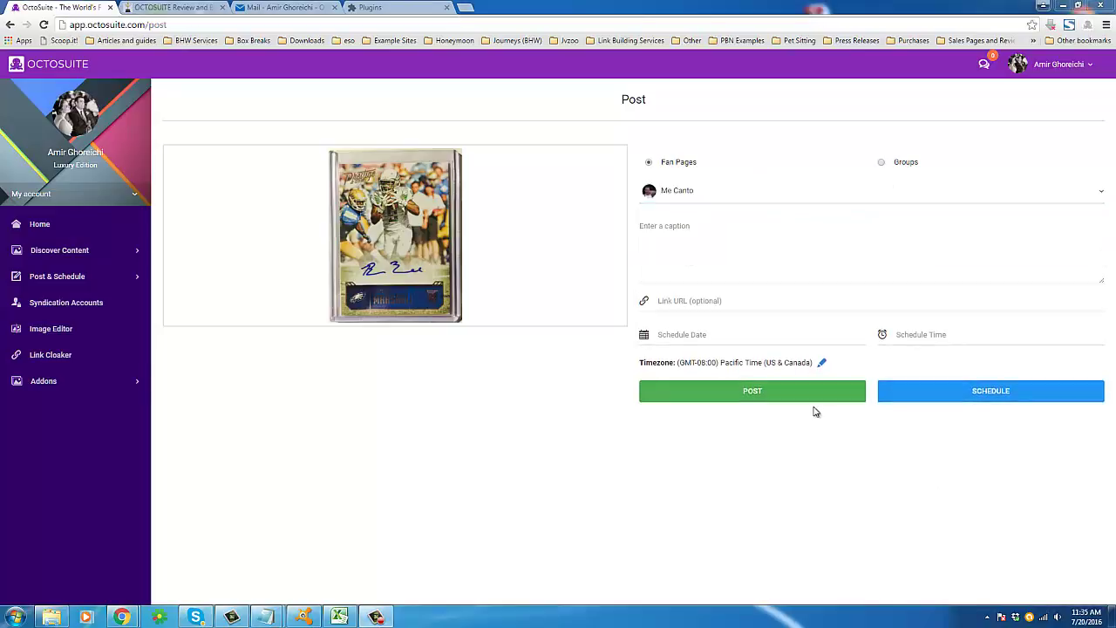
Step: Remove byron.jpg from the post and return to the home dashboard without publishing anything
{"action": "mouse_move", "coordinate": [472, 226]}
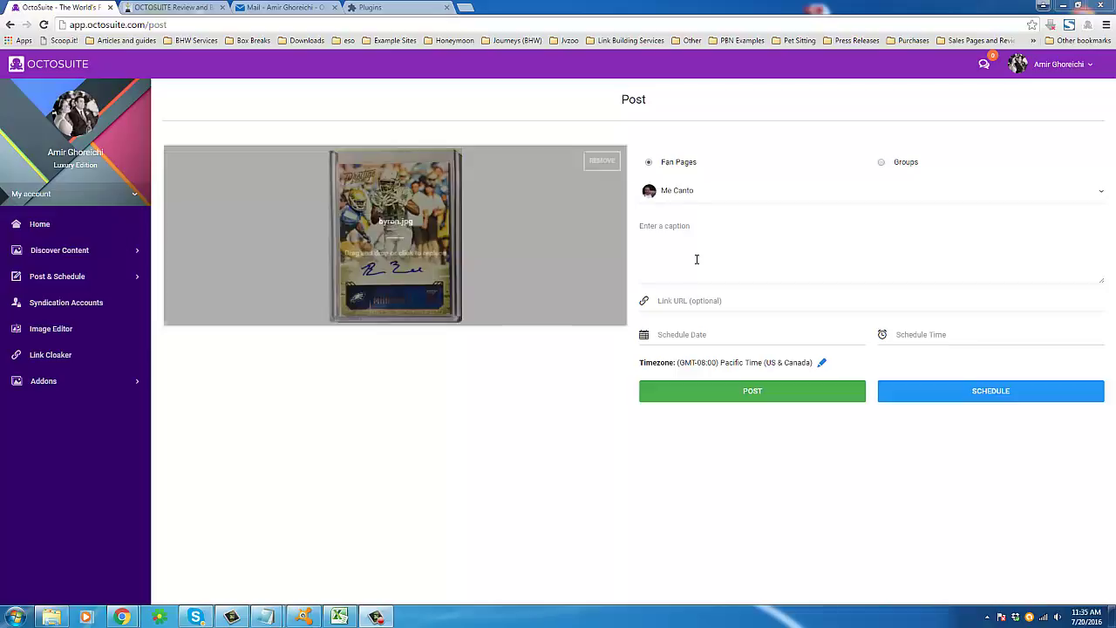
{"action": "left_click", "coordinate": [687, 260]}
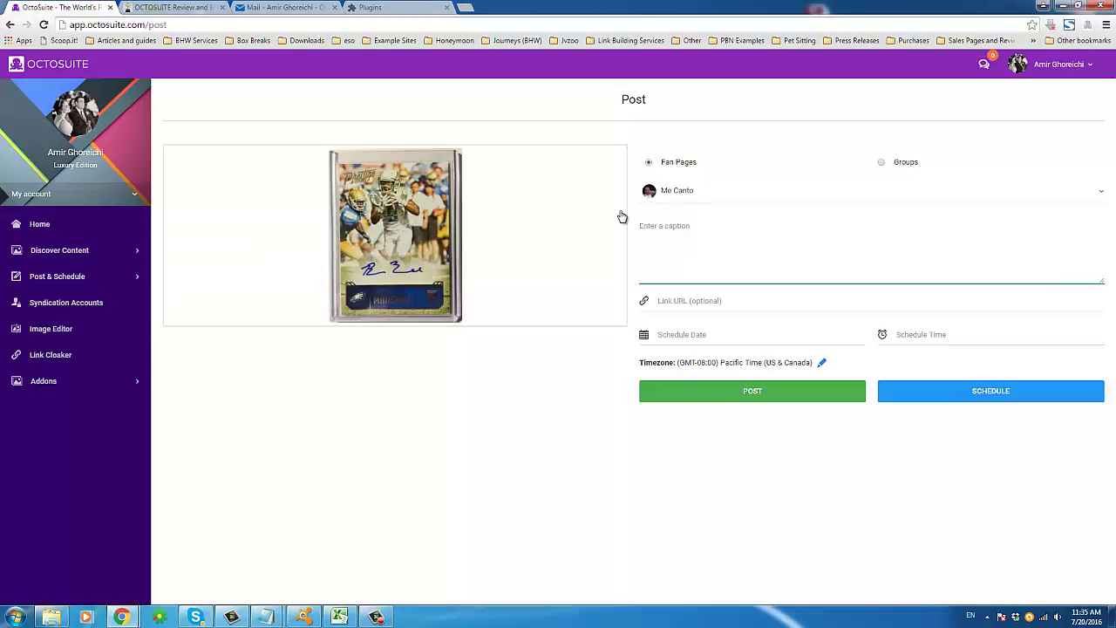
{"action": "mouse_move", "coordinate": [623, 215]}
{"action": "mouse_move", "coordinate": [593, 165]}
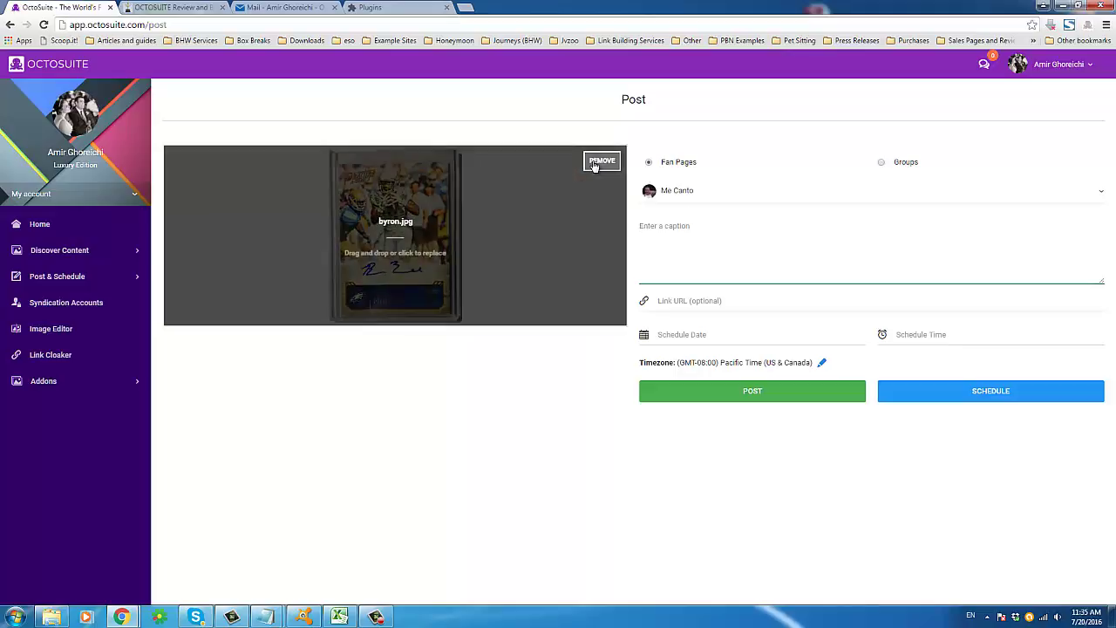
{"action": "left_click", "coordinate": [594, 165]}
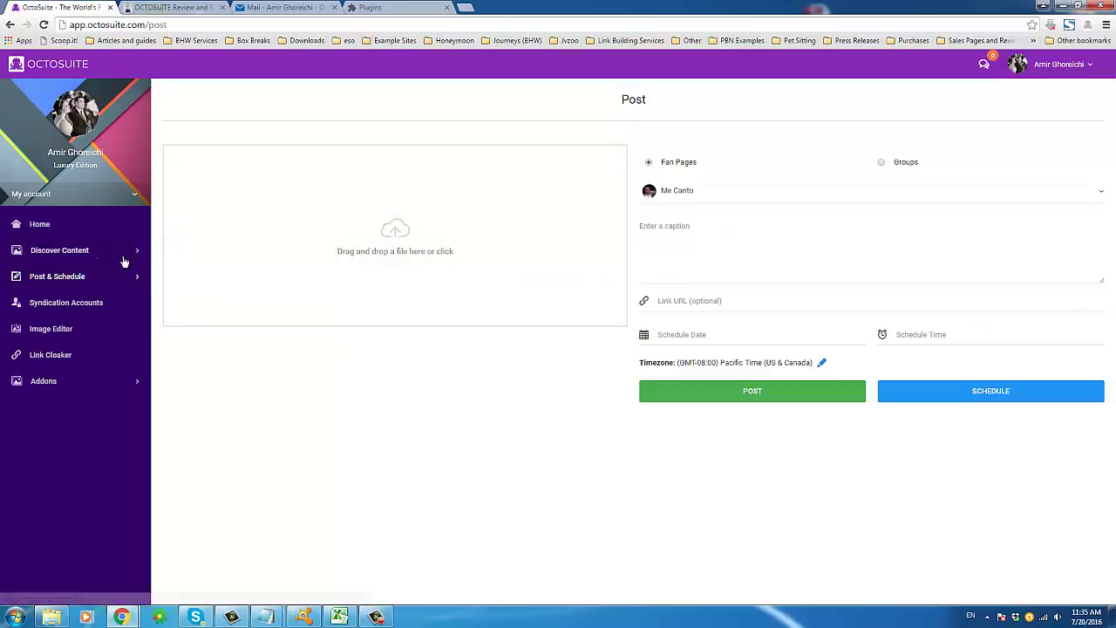
{"action": "left_click", "coordinate": [54, 229]}
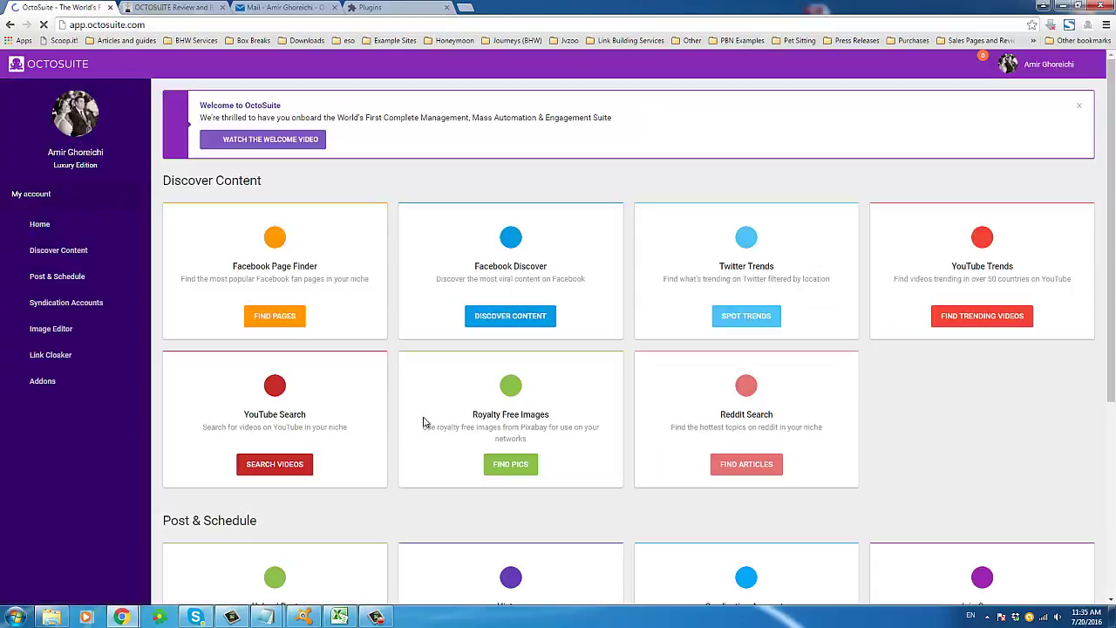
Step: Examine the Reddit Search and YouTube Trends descriptions on the dashboard, briefly open YouTube Trends and return
{"action": "scroll", "coordinate": [360, 455], "scroll_direction": "down", "scroll_amount": 3}
{"action": "scroll", "coordinate": [361, 455], "scroll_direction": "up", "scroll_amount": 3}
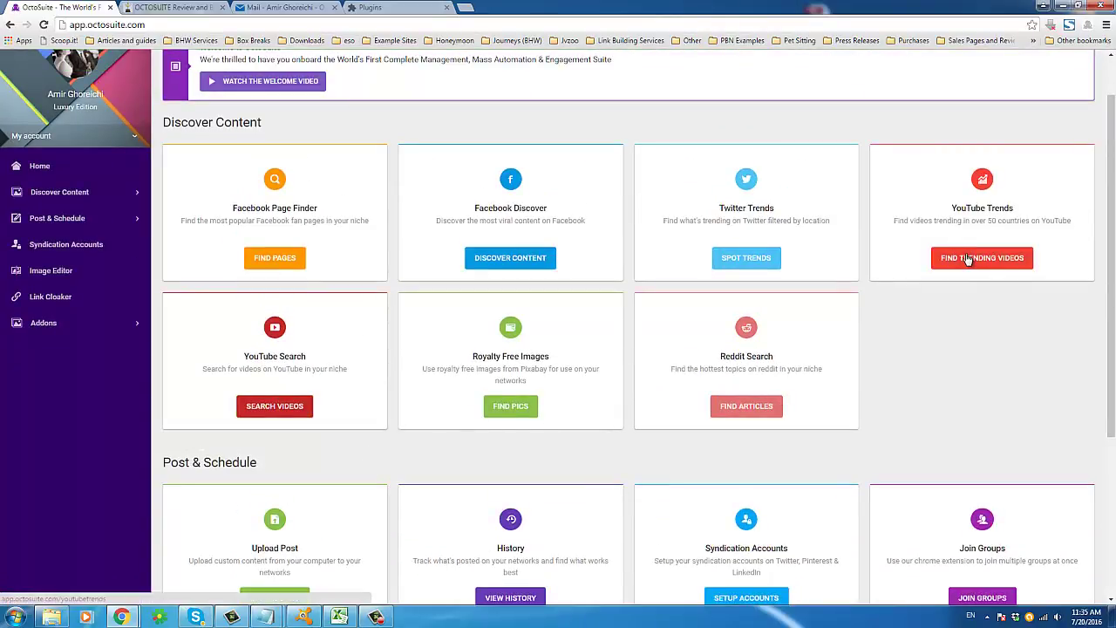
{"action": "left_click_drag", "start_coordinate": [757, 368], "coordinate": [814, 367]}
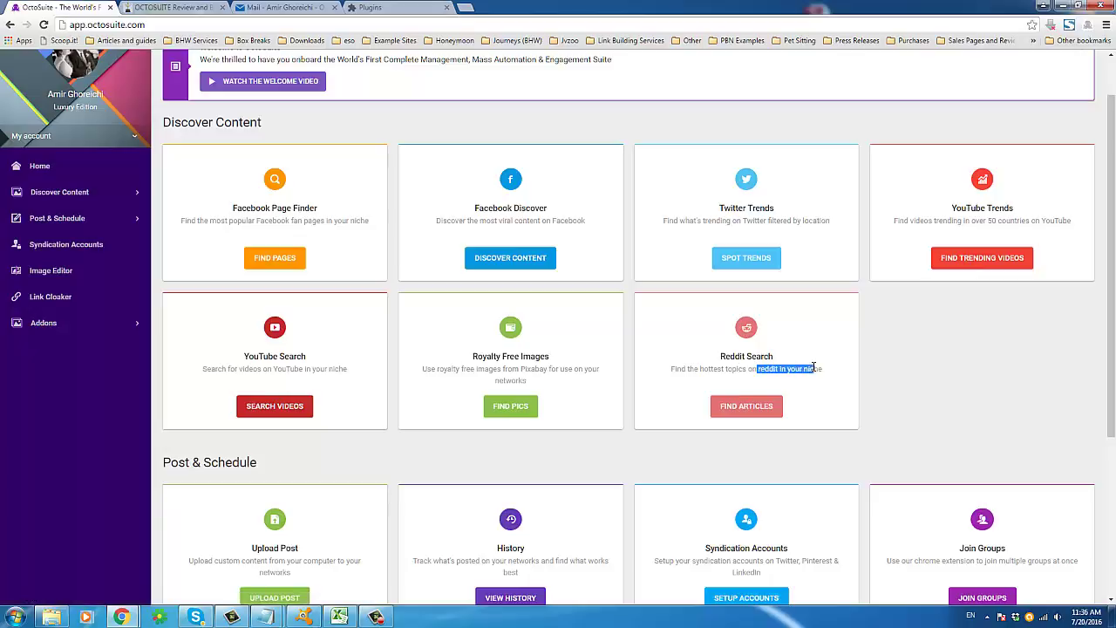
{"action": "triple_click", "coordinate": [726, 367]}
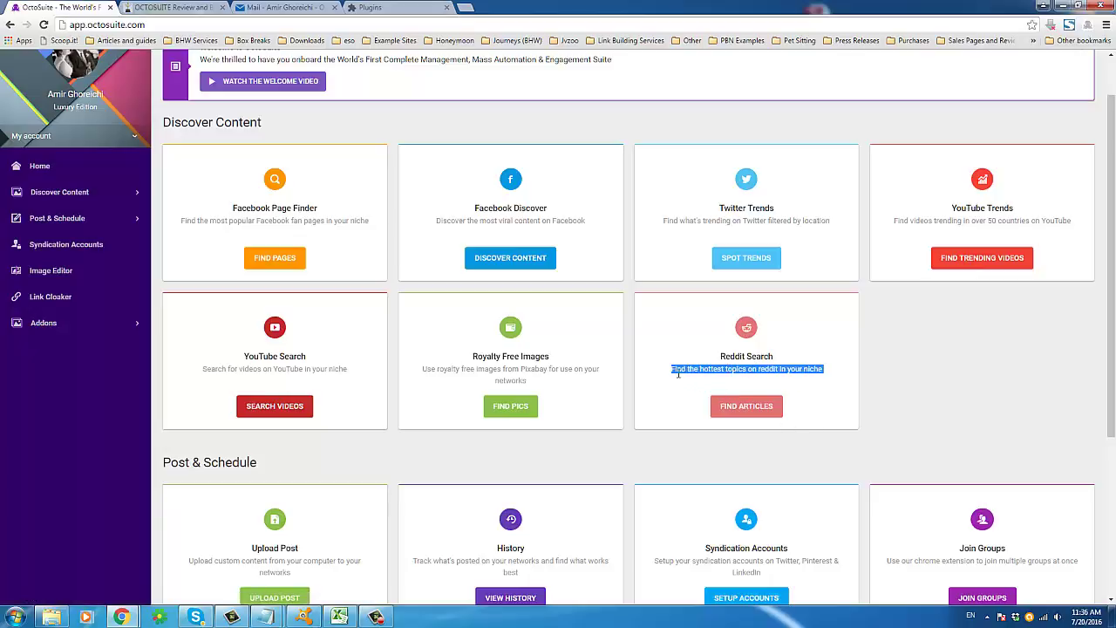
{"action": "left_click_drag", "start_coordinate": [677, 368], "coordinate": [823, 369]}
{"action": "left_click_drag", "start_coordinate": [906, 218], "coordinate": [1071, 220]}
{"action": "left_click", "coordinate": [1049, 266]}
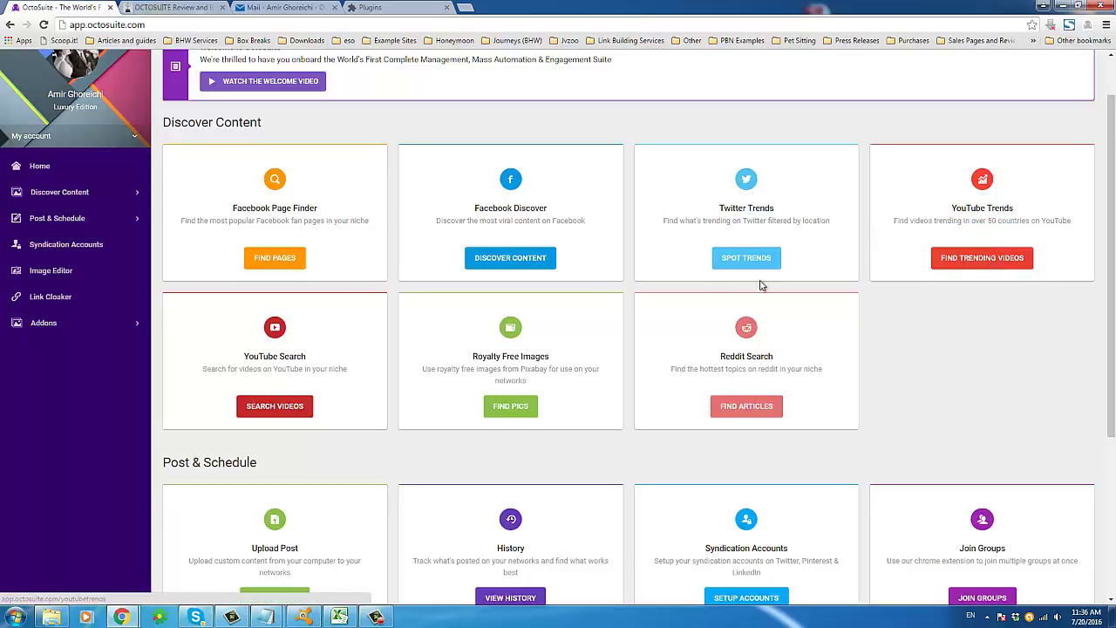
{"action": "left_click", "coordinate": [1018, 258]}
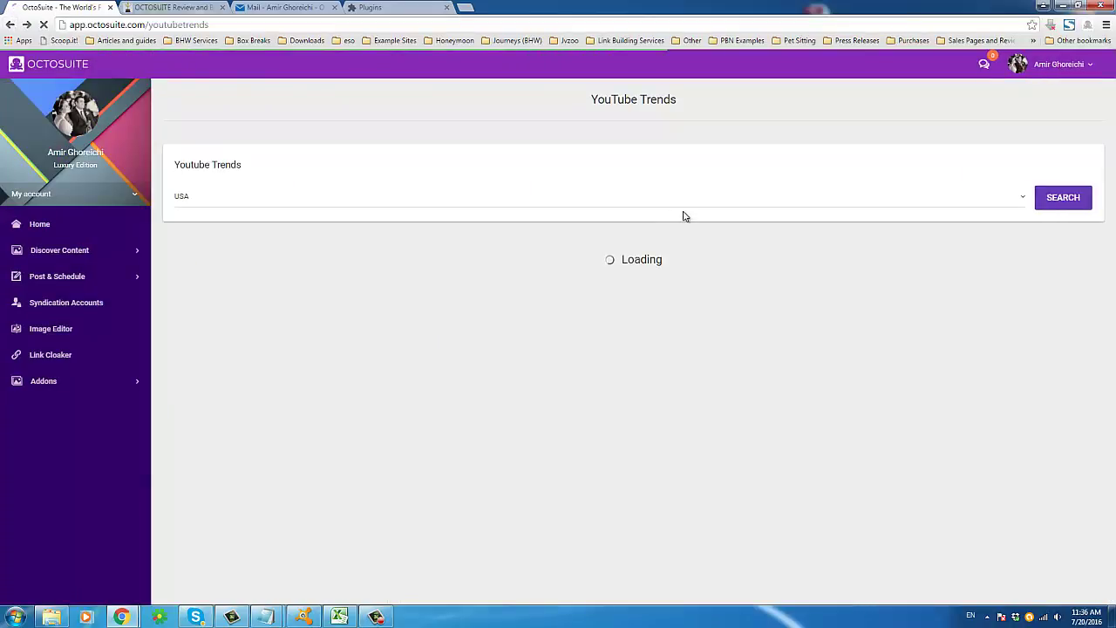
{"action": "key", "text": "alt+Left"}
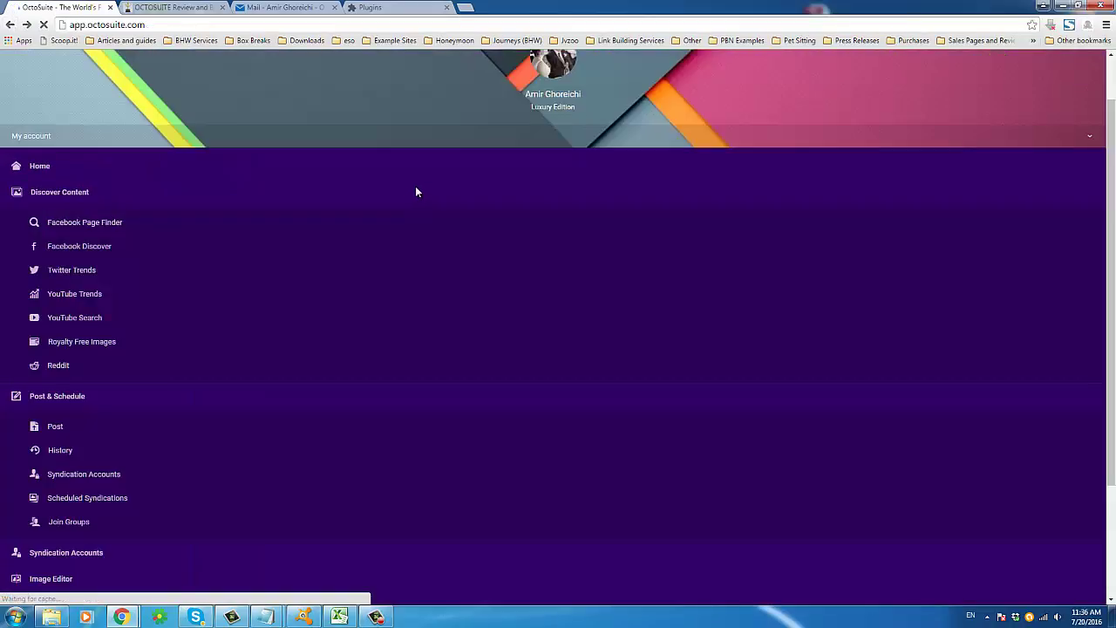
Step: Open Twitter Trends and show the local trends for northern California by placing and adjusting the map location
{"action": "left_click", "coordinate": [735, 259]}
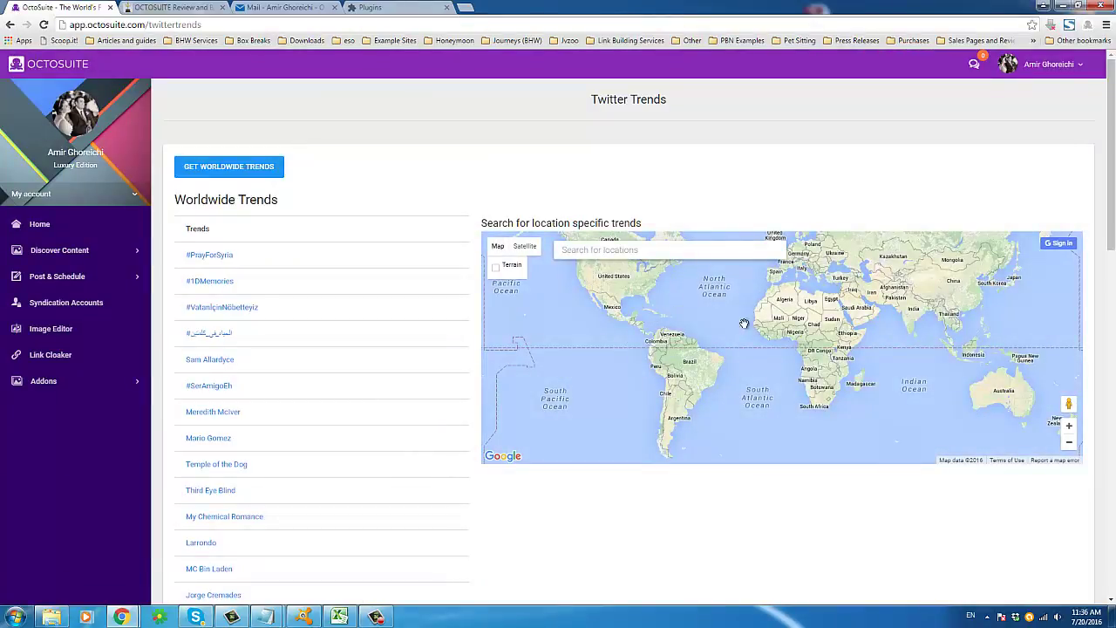
{"action": "left_click", "coordinate": [580, 276]}
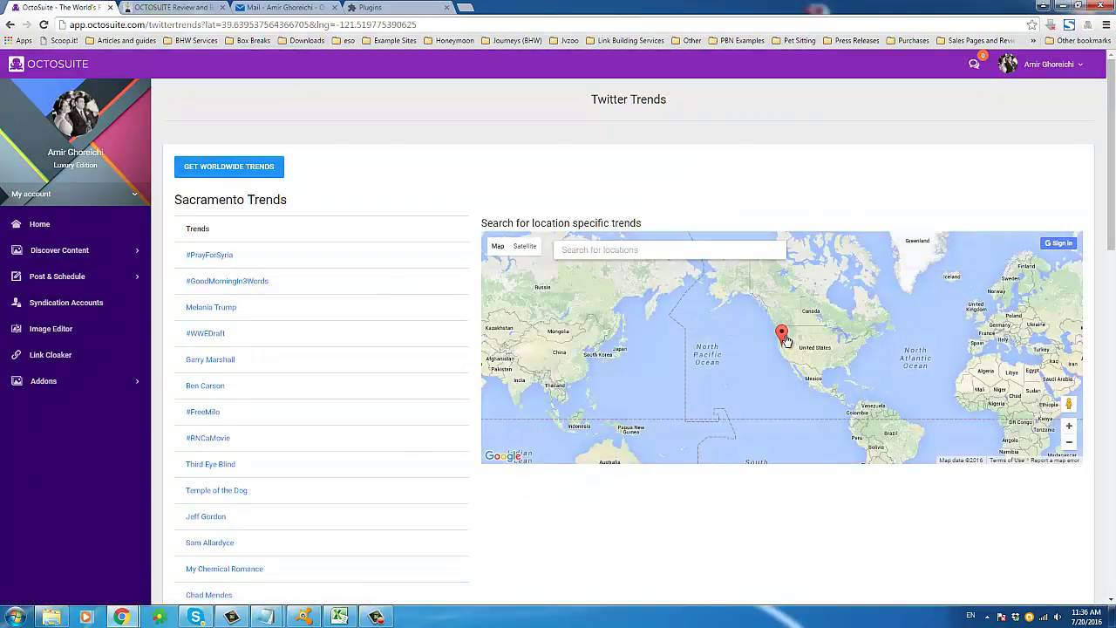
{"action": "left_click_drag", "start_coordinate": [783, 340], "coordinate": [779, 360]}
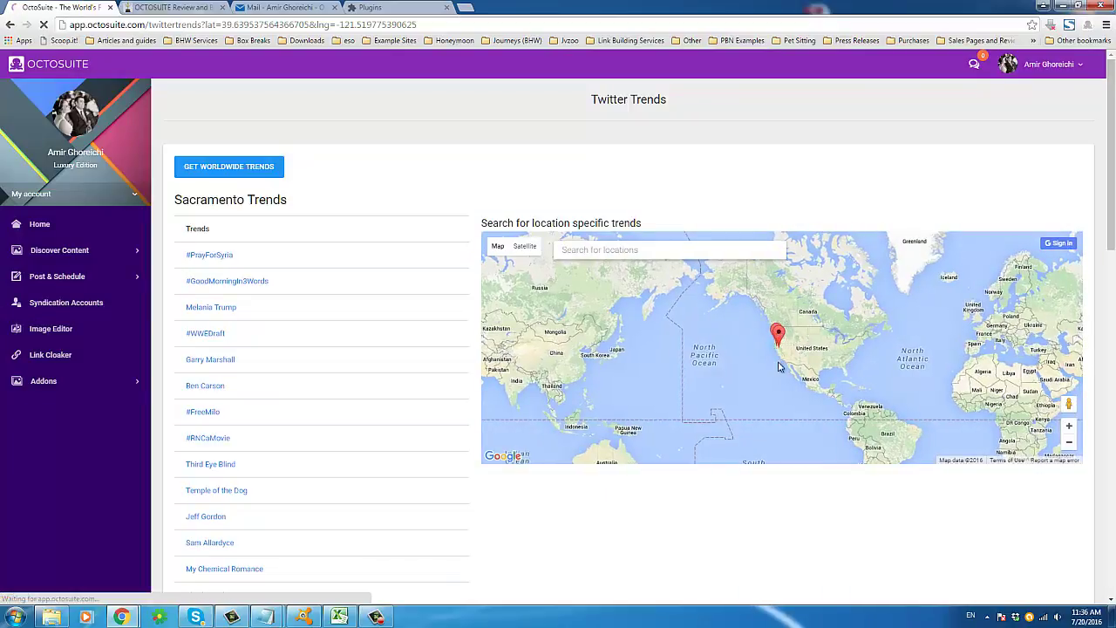
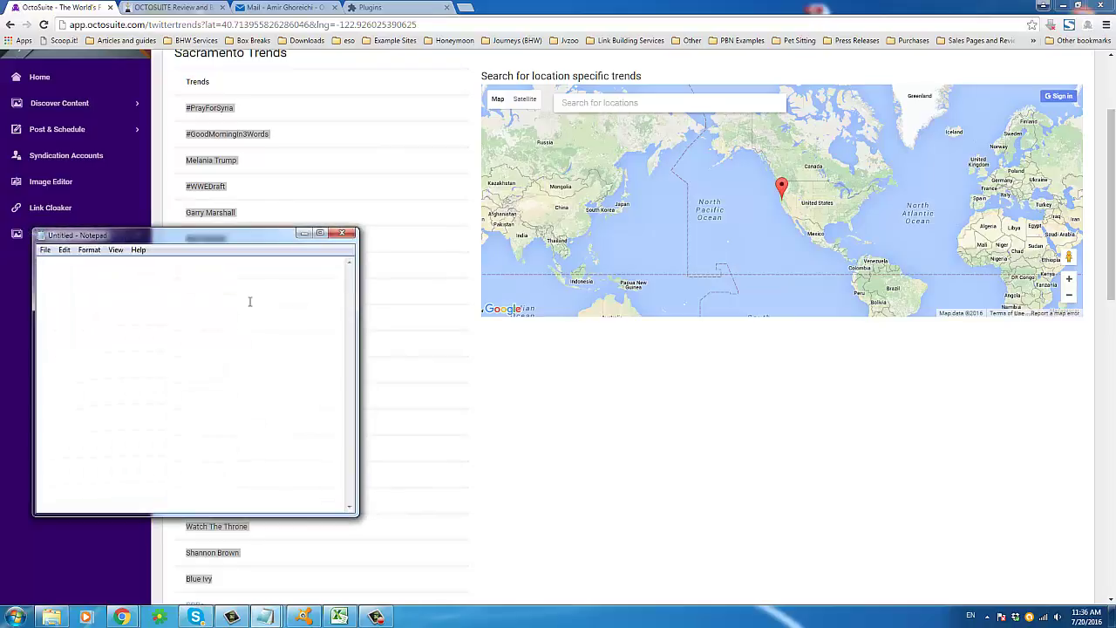
Step: Paste the copied Sacramento trends into the empty Notepad document and review the list
{"action": "right_click", "coordinate": [249, 299]}
{"action": "left_click", "coordinate": [275, 361]}
{"action": "left_click_drag", "start_coordinate": [179, 236], "coordinate": [682, 209]}
{"action": "left_click_drag", "start_coordinate": [584, 360], "coordinate": [472, 206]}
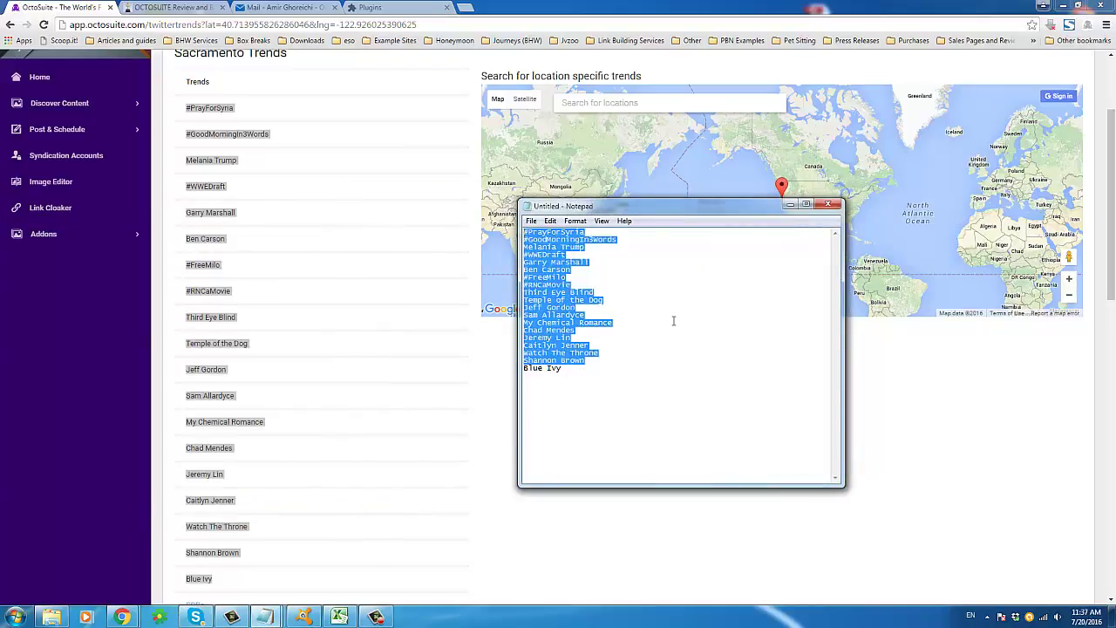
{"action": "left_click", "coordinate": [613, 366]}
{"action": "left_click_drag", "start_coordinate": [613, 367], "coordinate": [508, 209]}
{"action": "left_click_drag", "start_coordinate": [594, 292], "coordinate": [578, 374]}
{"action": "left_click", "coordinate": [578, 374]}
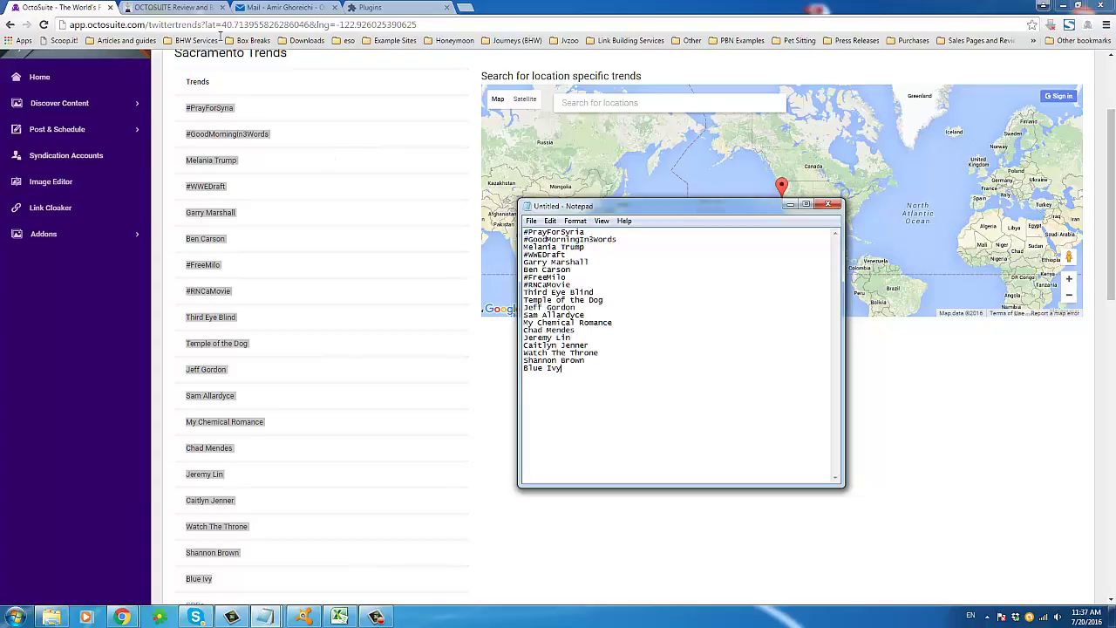
Step: Switch back to OctoSuite in the browser, return to the home dashboard and open Upload Post
{"action": "left_click", "coordinate": [47, 5]}
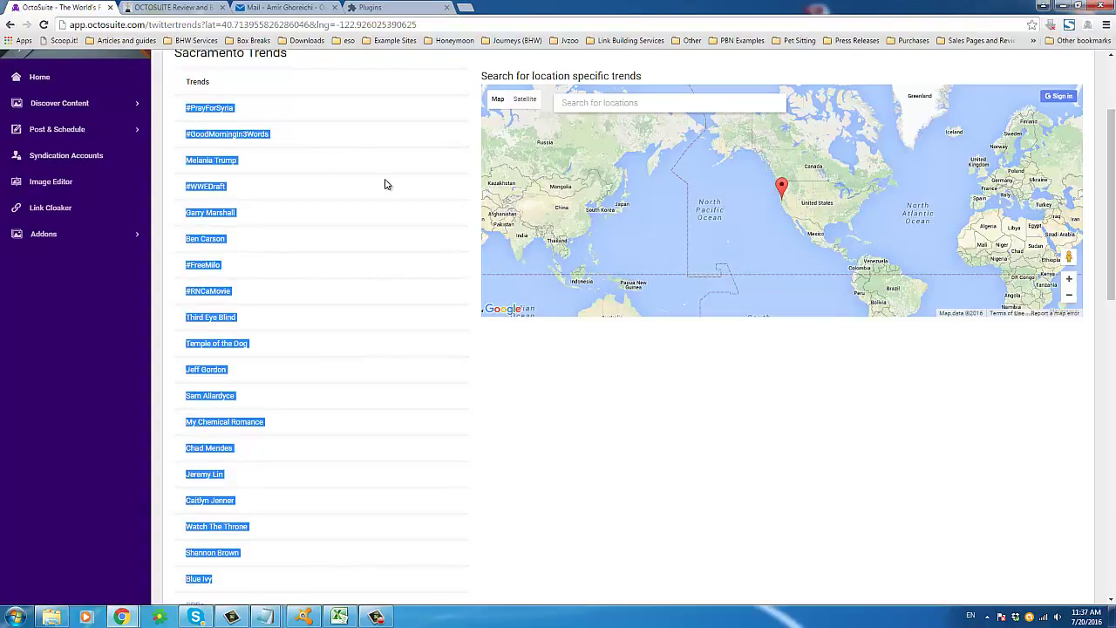
{"action": "left_click", "coordinate": [102, 132]}
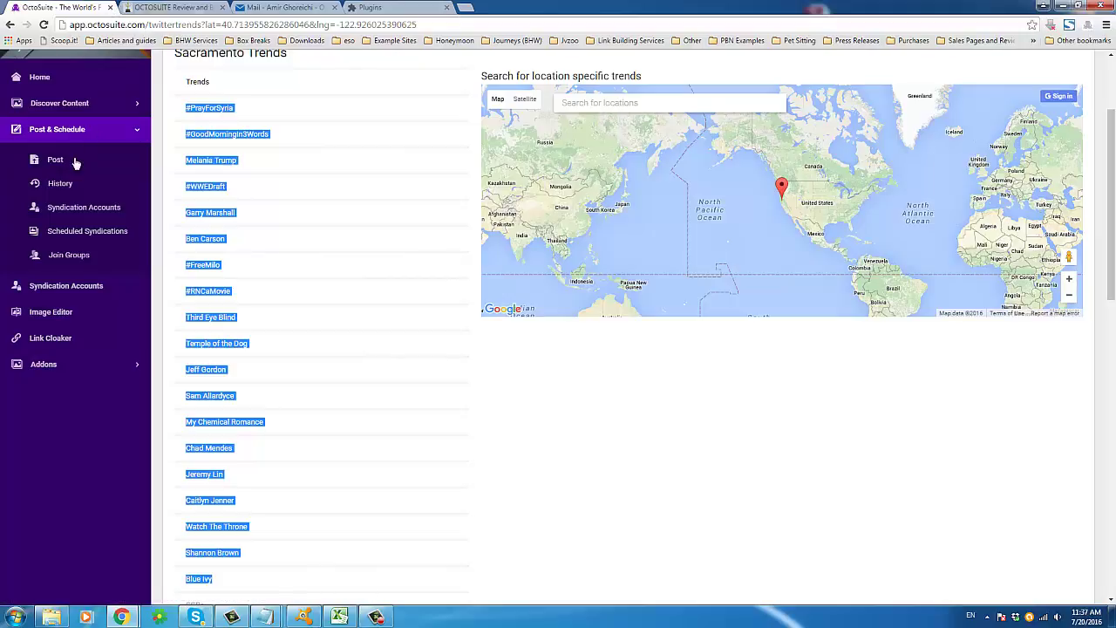
{"action": "left_click", "coordinate": [41, 79]}
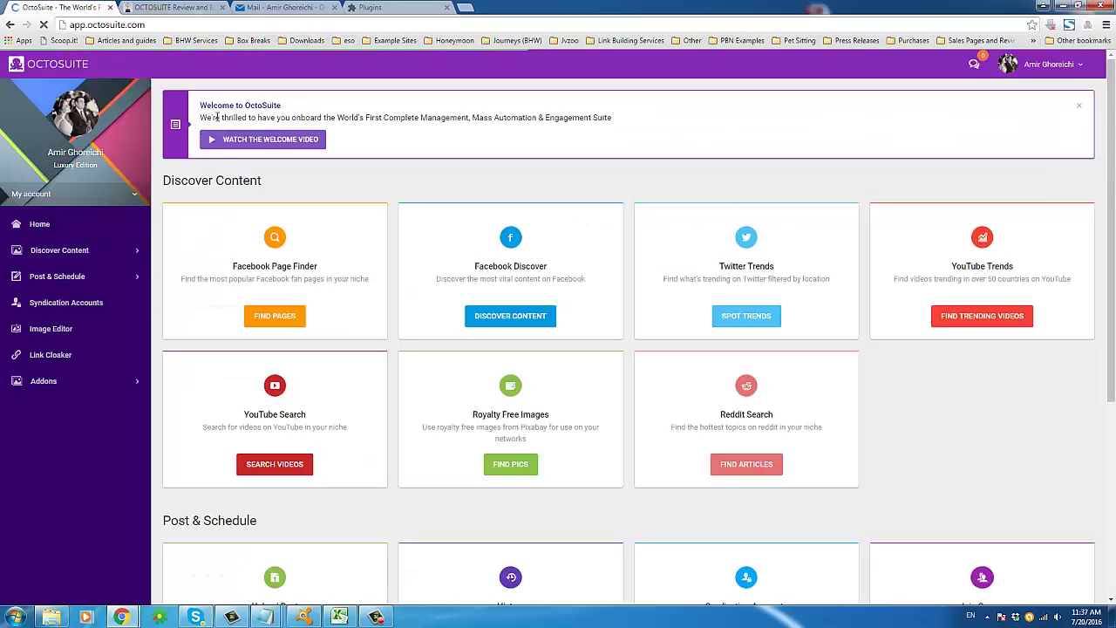
{"action": "scroll", "coordinate": [300, 322], "scroll_direction": "down", "scroll_amount": 3}
{"action": "left_click", "coordinate": [274, 427]}
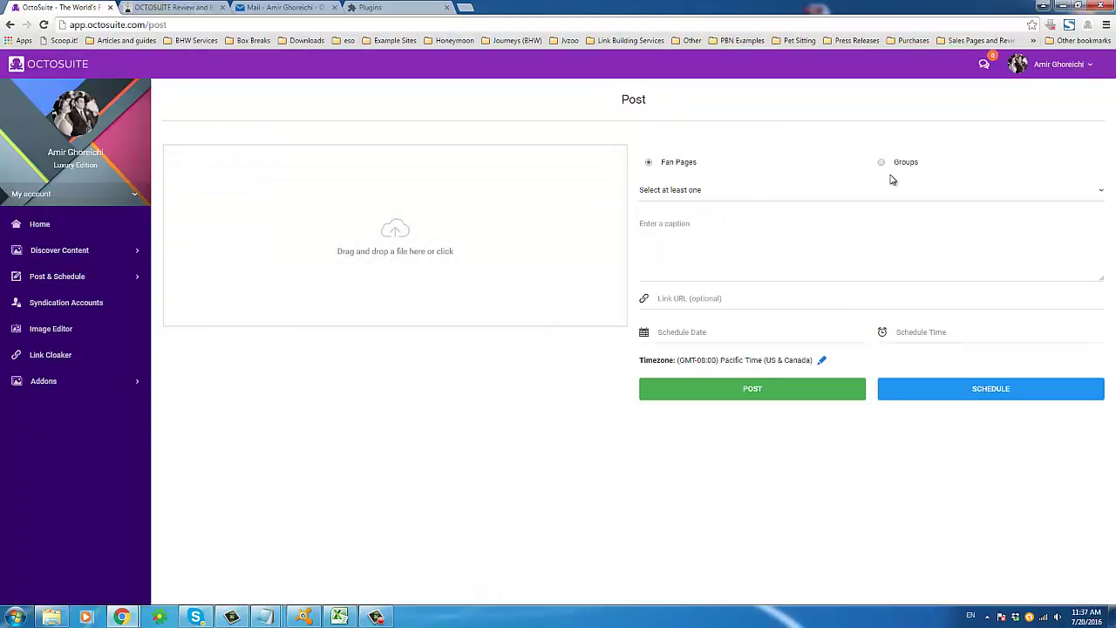
{"action": "left_click", "coordinate": [671, 299]}
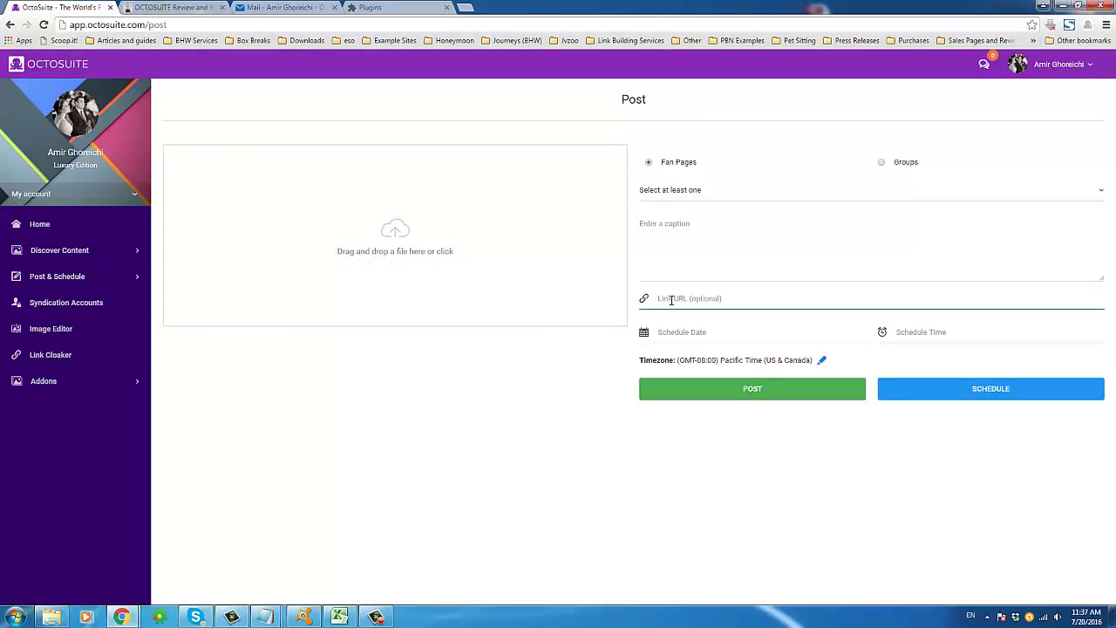
{"action": "type", "text": "http://mecanto.com"}
{"action": "triple_click", "coordinate": [671, 299]}
{"action": "left_click", "coordinate": [671, 299]}
{"action": "triple_click", "coordinate": [671, 299]}
{"action": "left_click", "coordinate": [676, 251]}
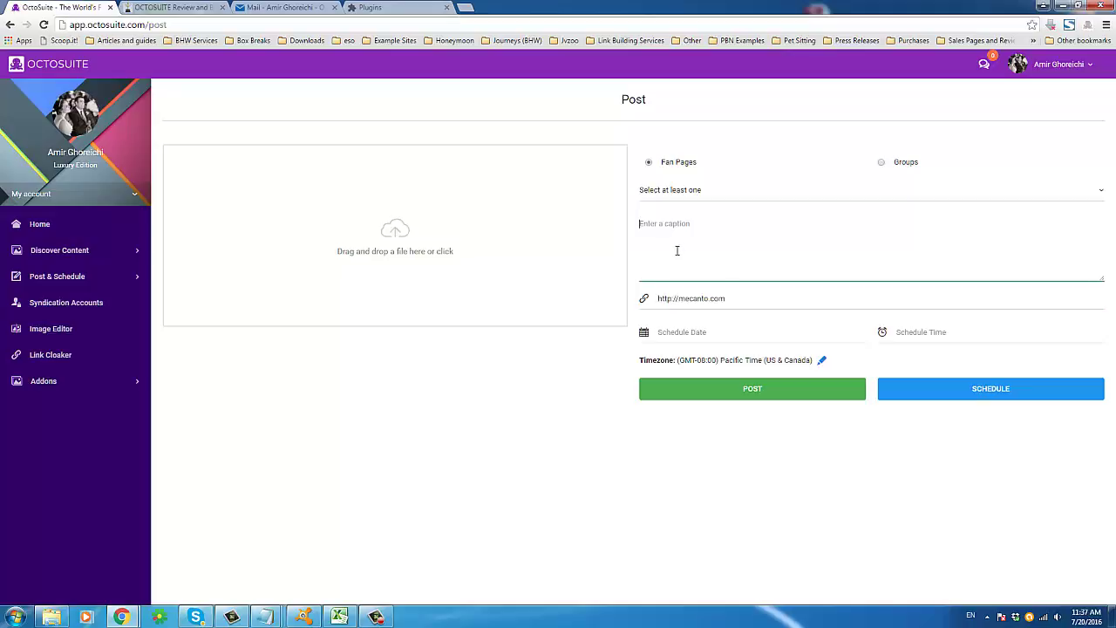
Step: Select the Me Canto fan page as the post's target, keeping Fan Pages rather than Groups as the destination type
{"action": "left_click", "coordinate": [679, 164]}
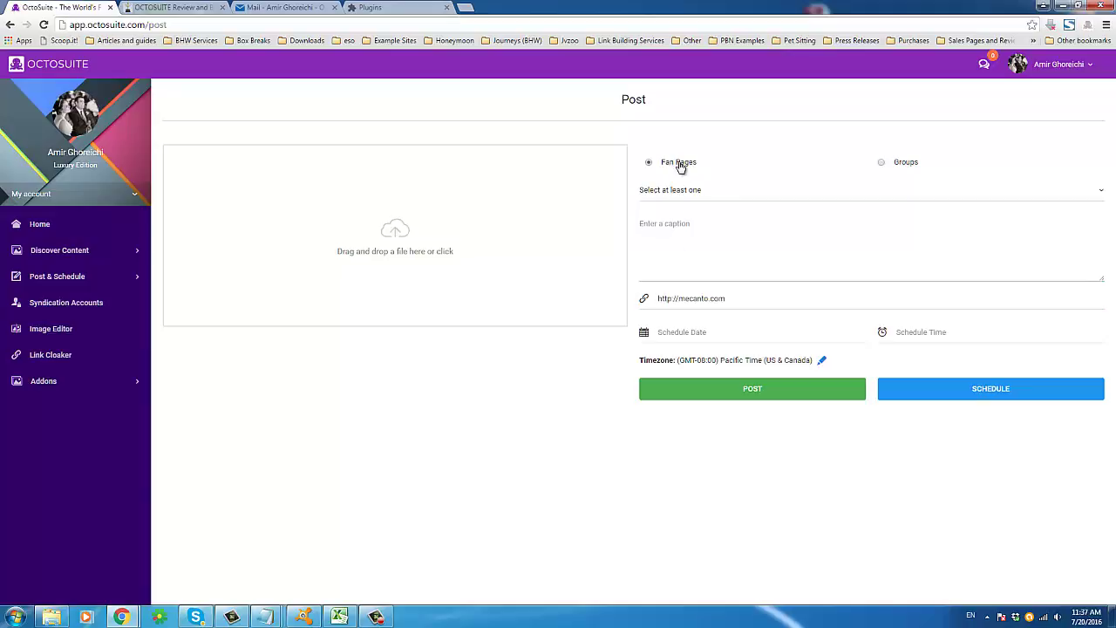
{"action": "left_click", "coordinate": [665, 192]}
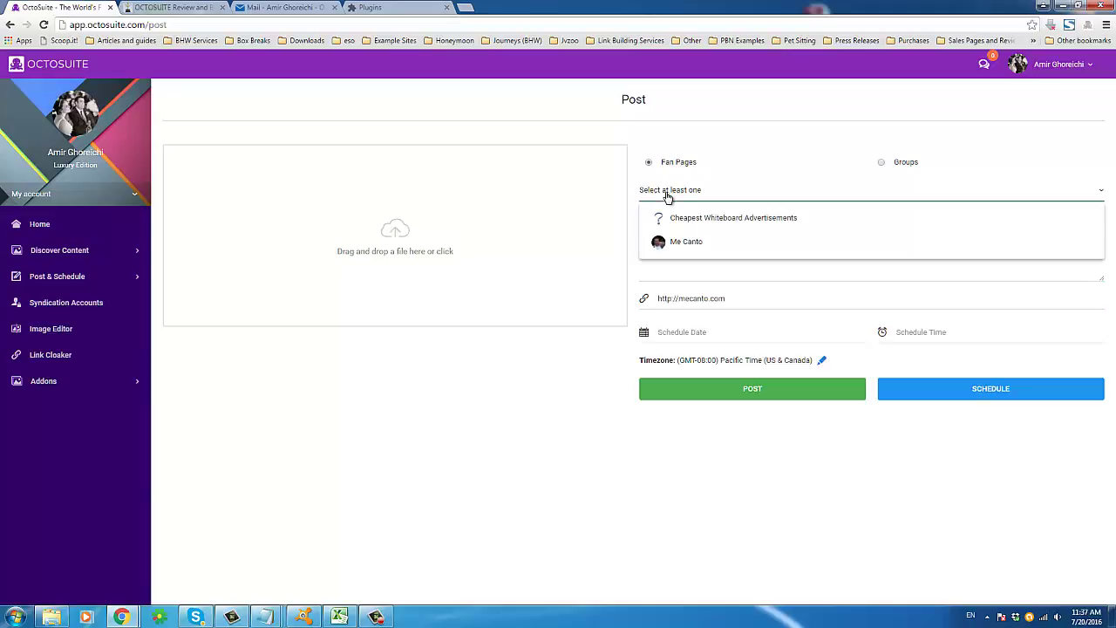
{"action": "left_click", "coordinate": [686, 246]}
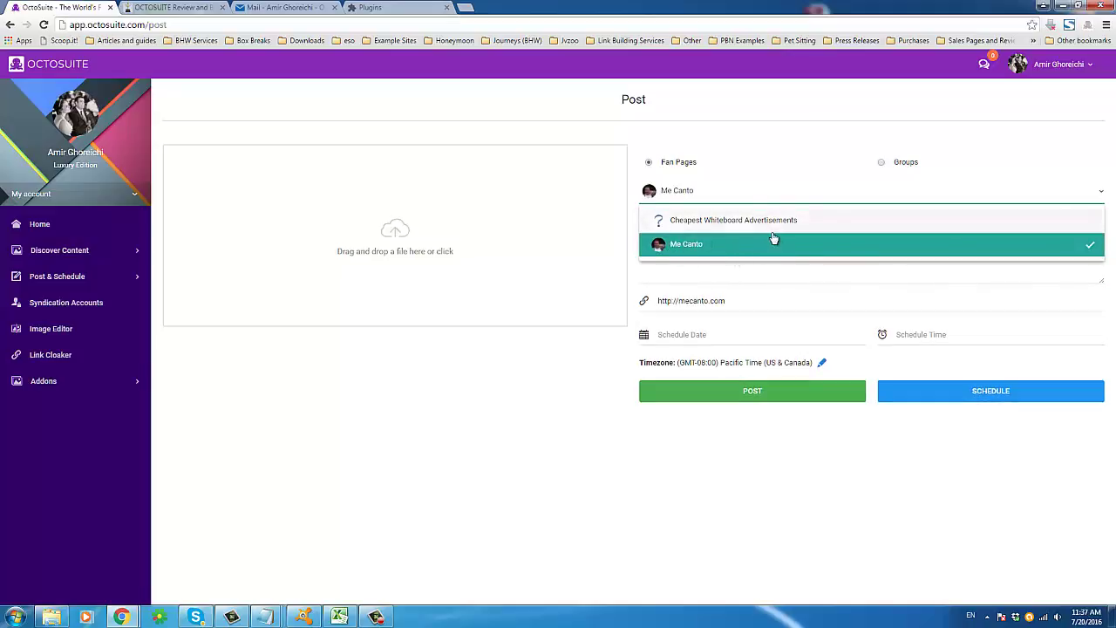
{"action": "left_click", "coordinate": [870, 266]}
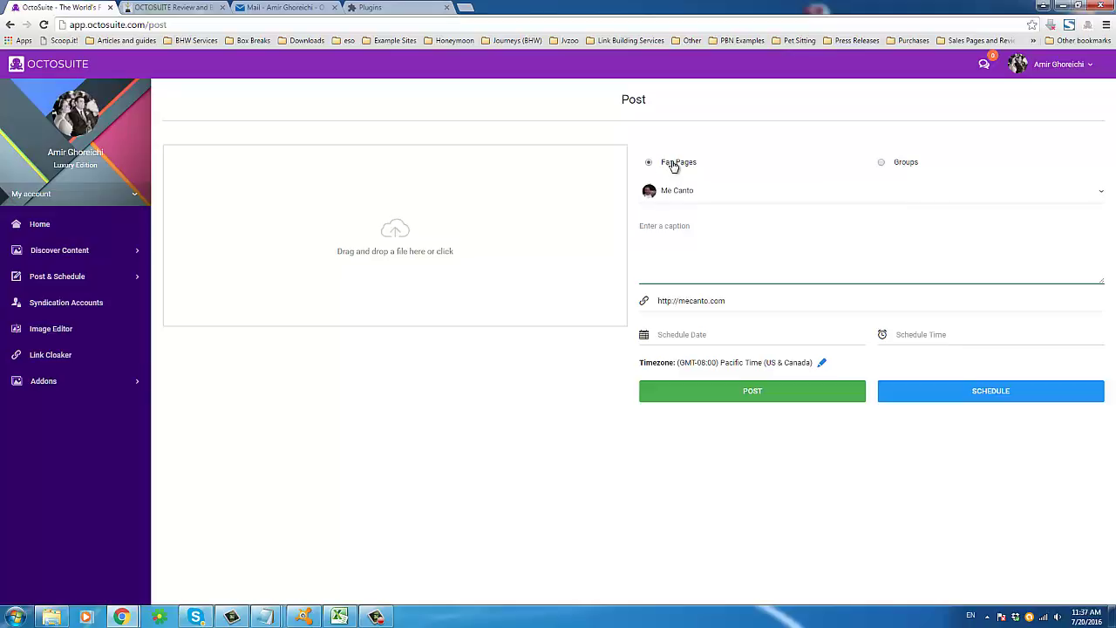
{"action": "left_click", "coordinate": [881, 163]}
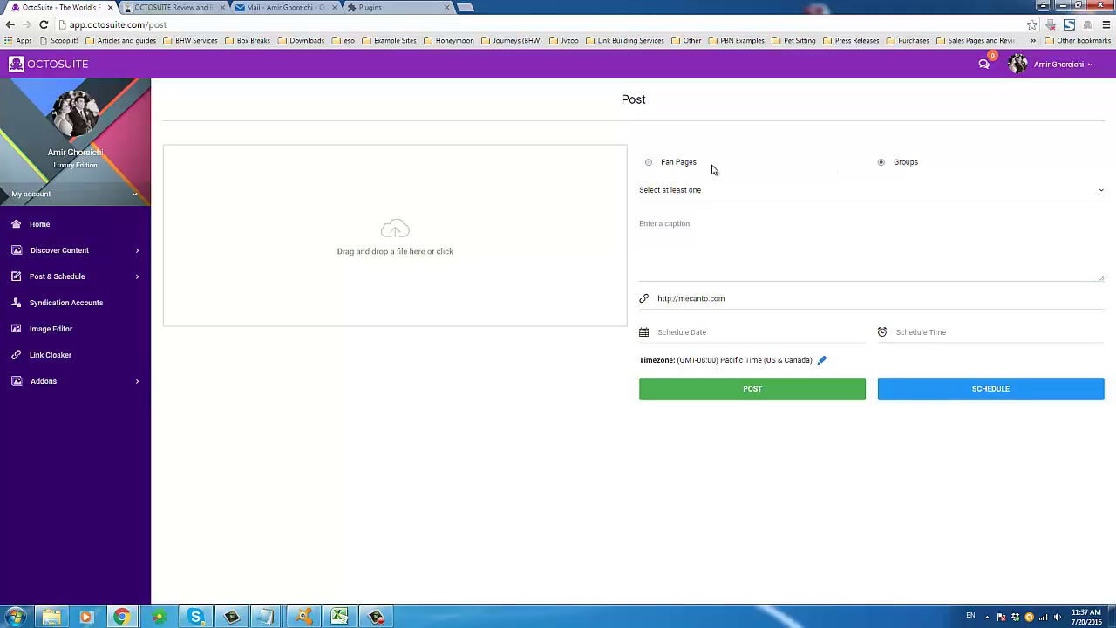
{"action": "left_click", "coordinate": [650, 163]}
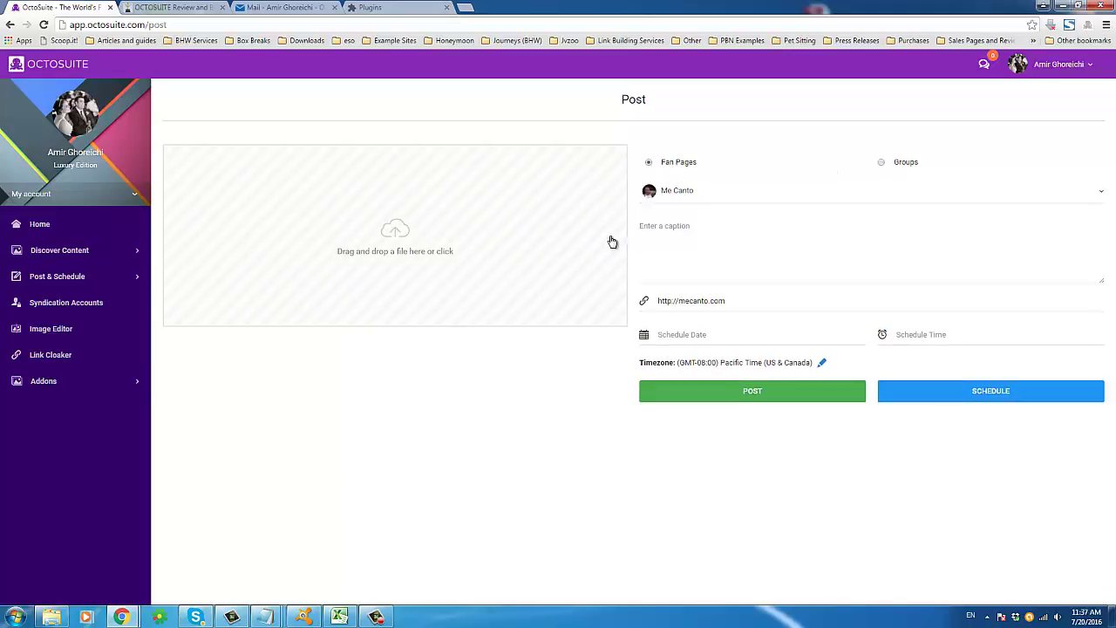
{"action": "left_click", "coordinate": [657, 240]}
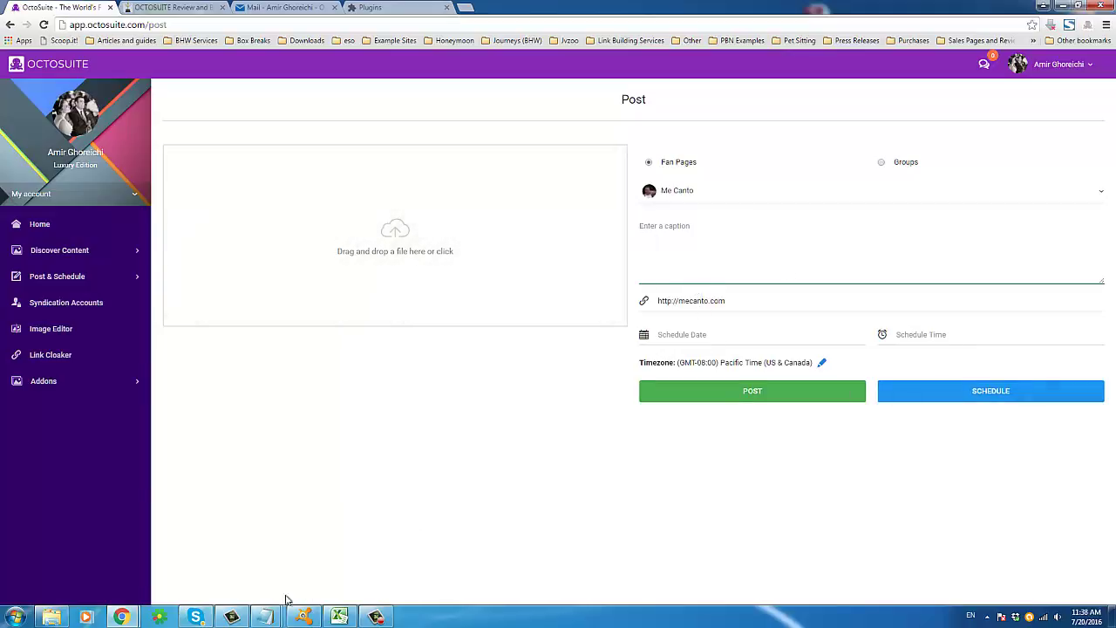
Step: Copy the whole trends list from Notepad and paste it into the post's caption in OctoSuite
{"action": "left_click", "coordinate": [265, 616]}
{"action": "left_click", "coordinate": [403, 545]}
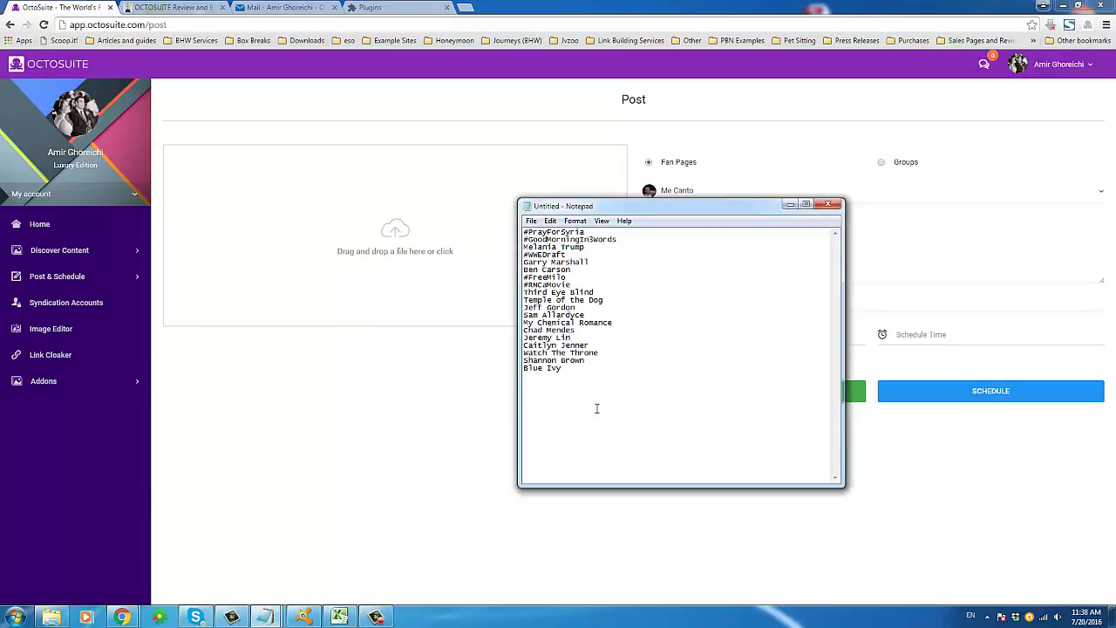
{"action": "key", "text": "ctrl+a"}
{"action": "right_click", "coordinate": [590, 235]}
{"action": "left_click", "coordinate": [852, 251]}
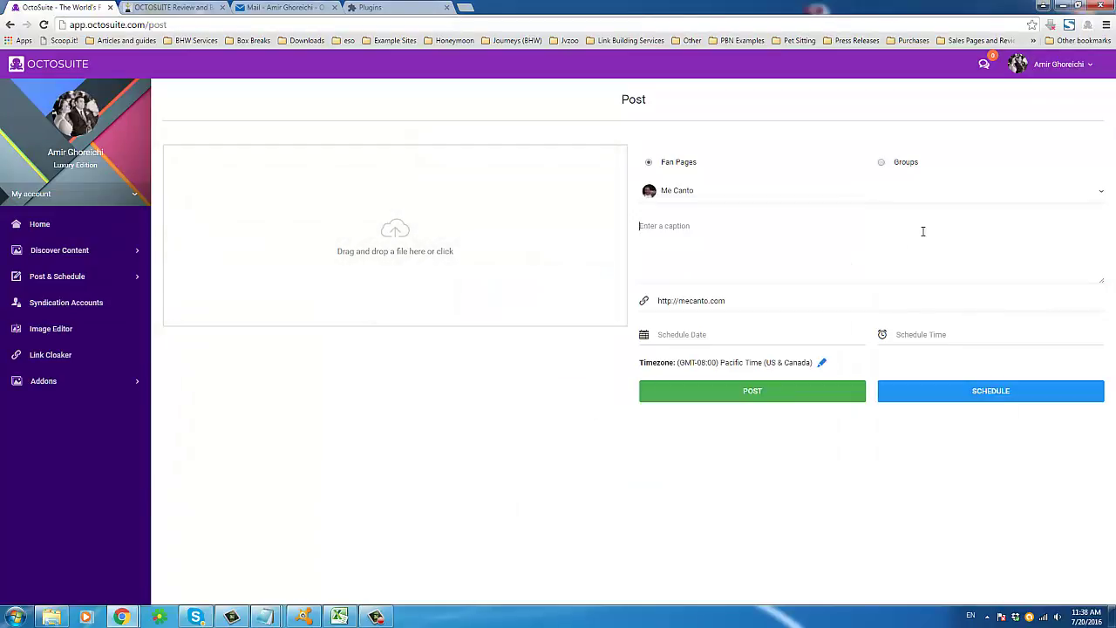
{"action": "key", "text": "ctrl+v"}
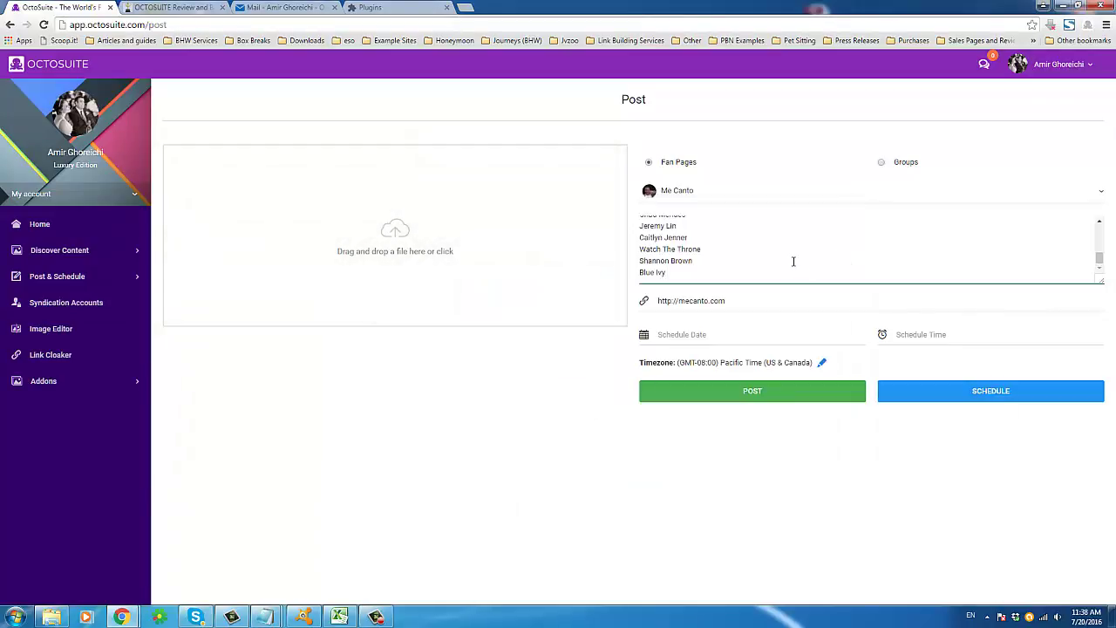
Step: Trim the caption to the hashtags #PrayForSyria, #GoodMorningIn3Words and #WWEDraft, deleting all the other trends
{"action": "key", "text": "ctrl+Home"}
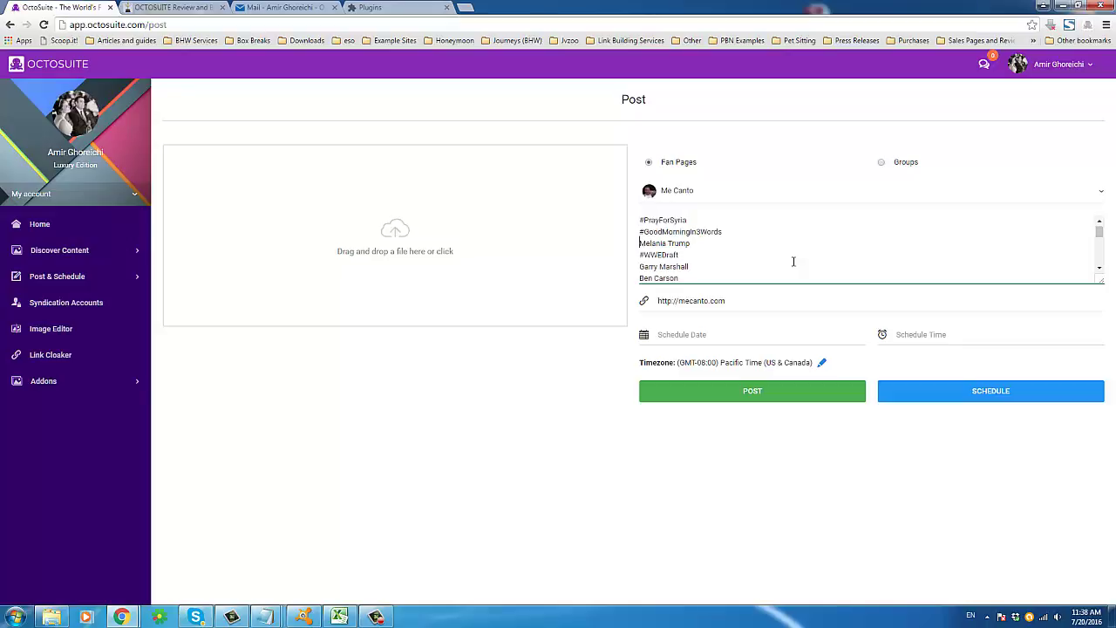
{"action": "key", "text": "Return"}
{"action": "key", "text": "End"}
{"action": "key", "text": "shift+Down"}
{"action": "key", "text": "shift+End"}
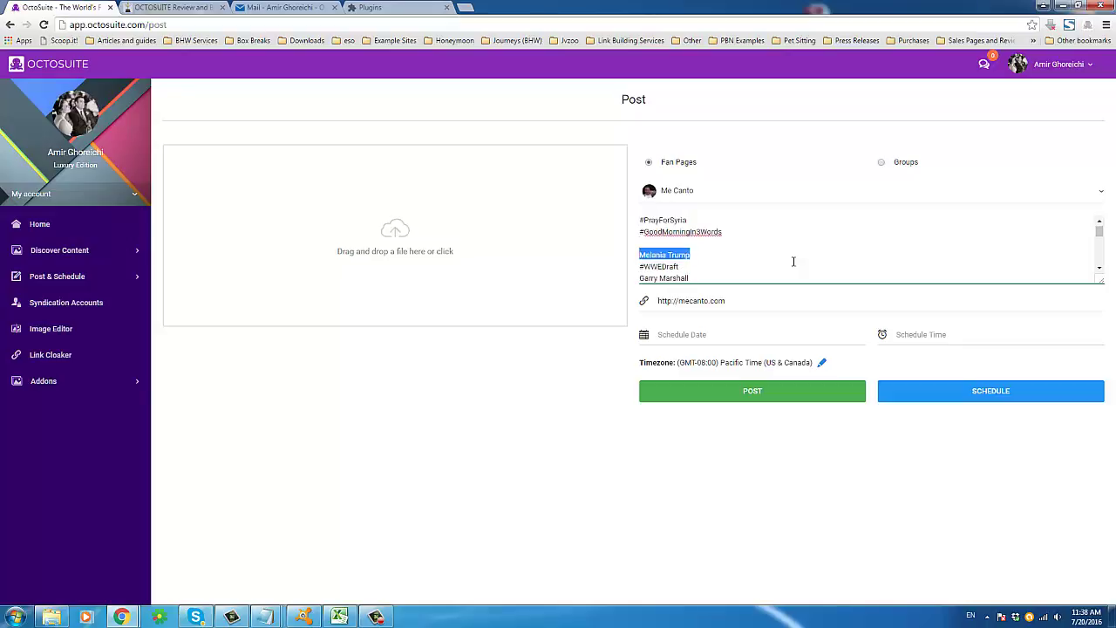
{"action": "key", "text": "BackSpace"}
{"action": "key", "text": "Delete"}
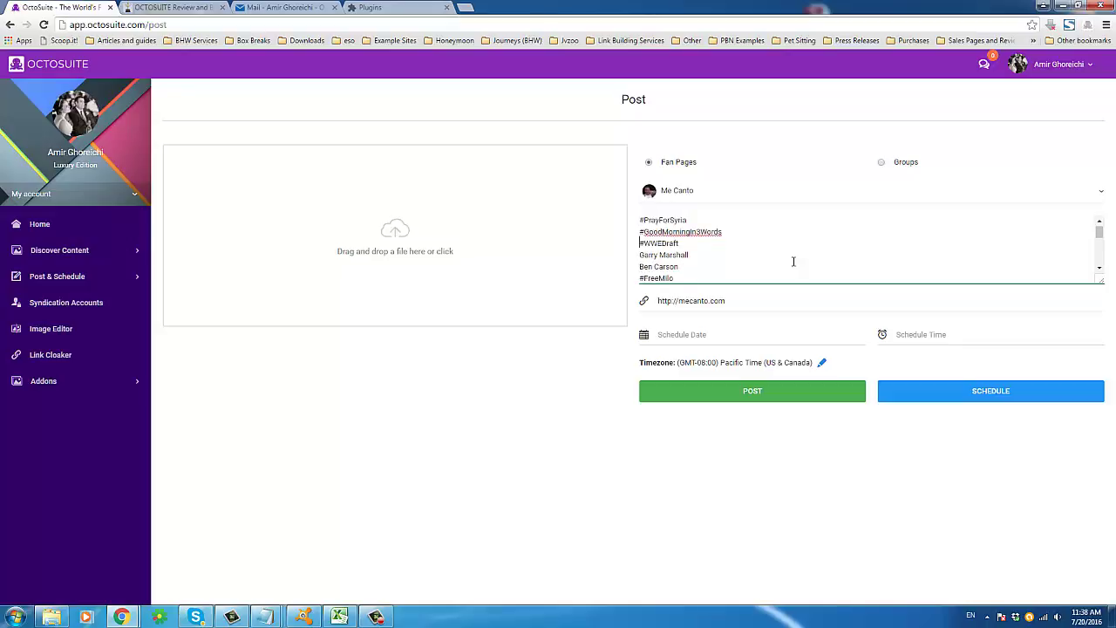
{"action": "key", "text": "ctrl+shift+End"}
{"action": "key", "text": "Delete"}
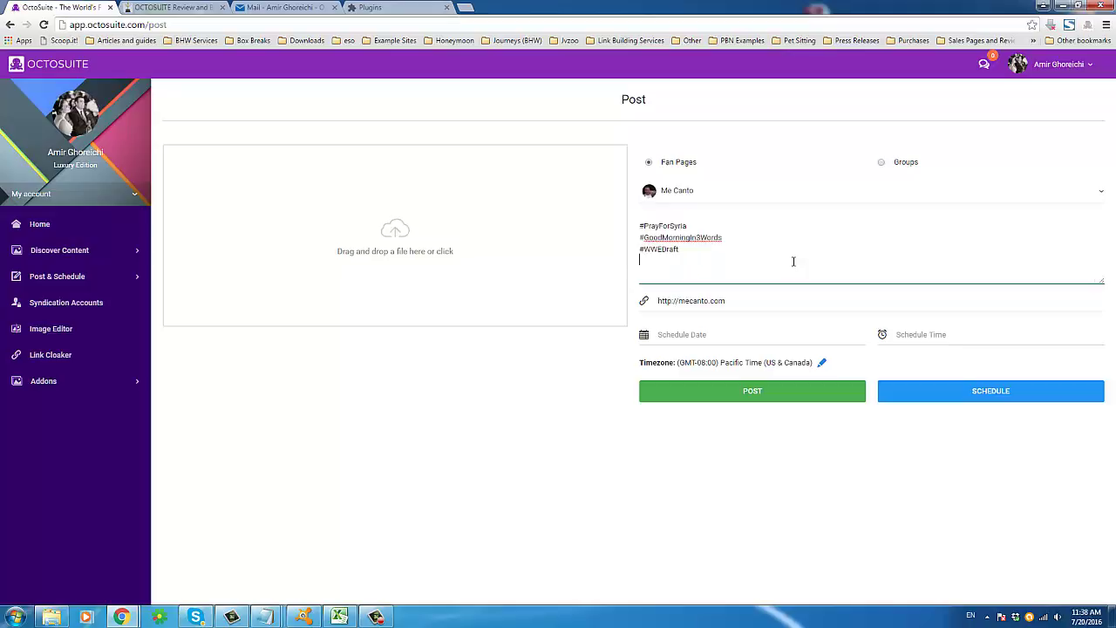
Step: Put the three caption hashtags on a single line separated by spaces and publish the post immediately
{"action": "key", "text": "Delete"}
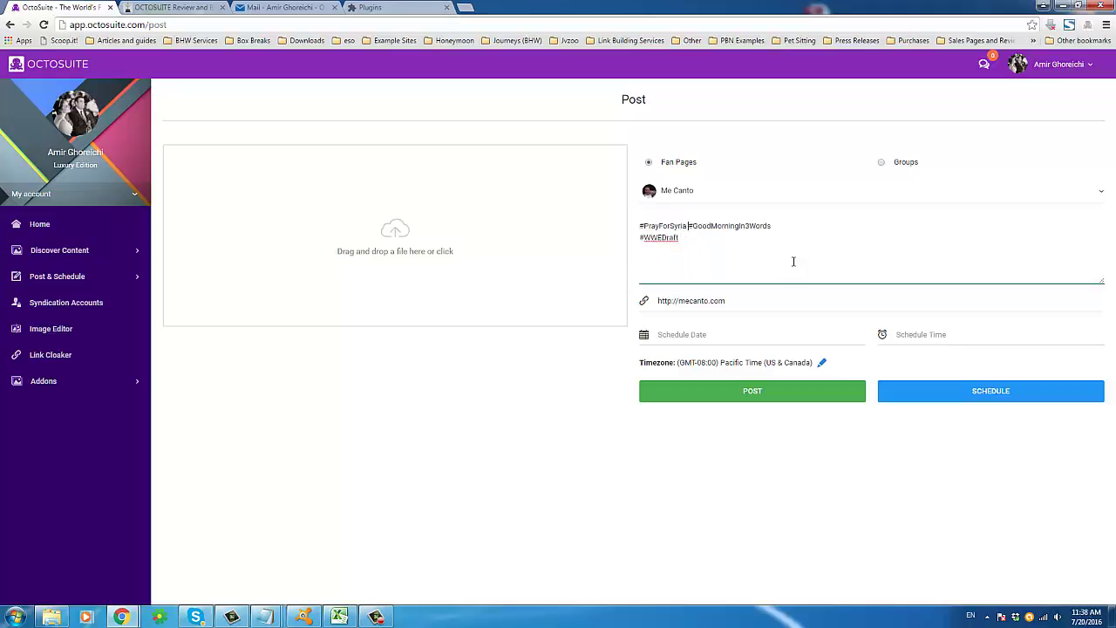
{"action": "key", "text": "Delete"}
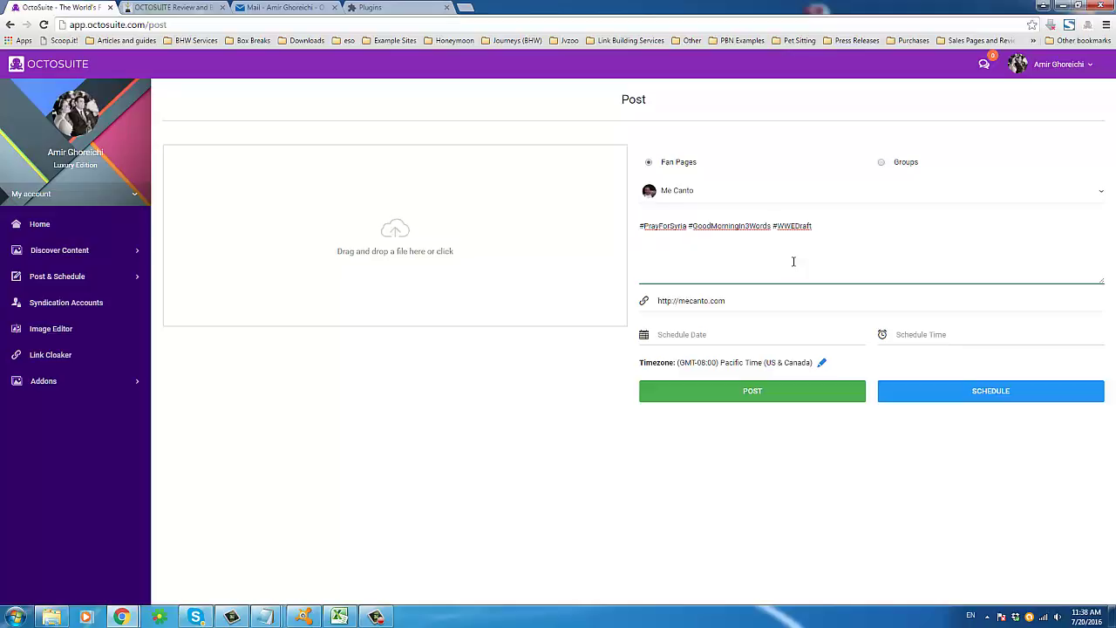
{"action": "left_click", "coordinate": [773, 229], "text": "shift"}
{"action": "left_click", "coordinate": [802, 232]}
{"action": "left_click", "coordinate": [720, 394]}
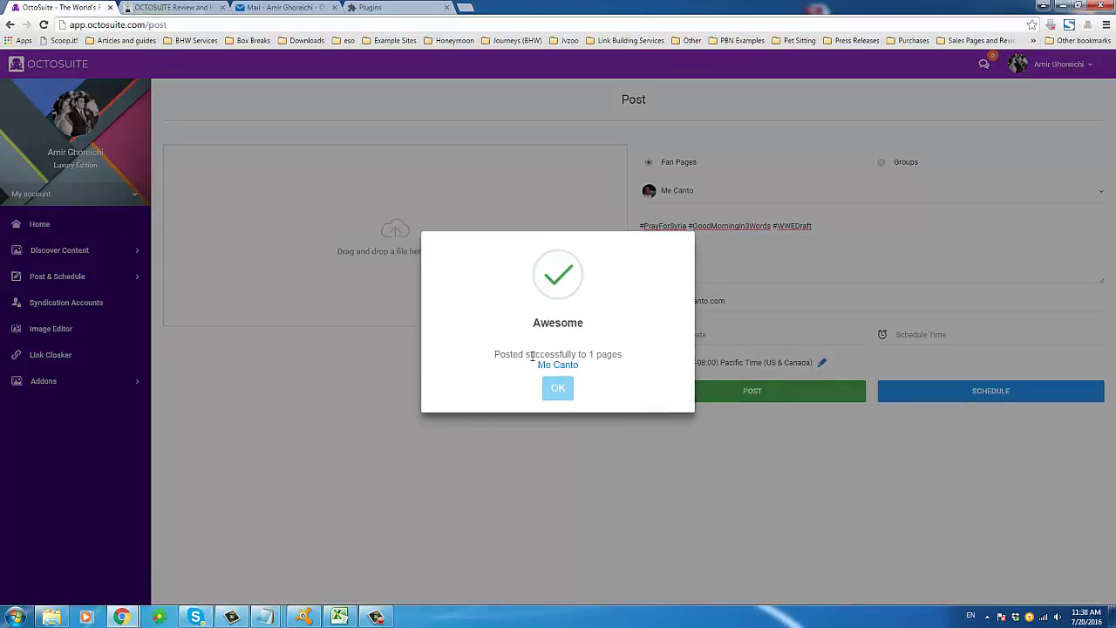
Step: Open the published Me Canto post on Facebook from the confirmation and check its hashtags and link preview
{"action": "left_click_drag", "start_coordinate": [529, 354], "coordinate": [621, 356]}
{"action": "left_click", "coordinate": [593, 355]}
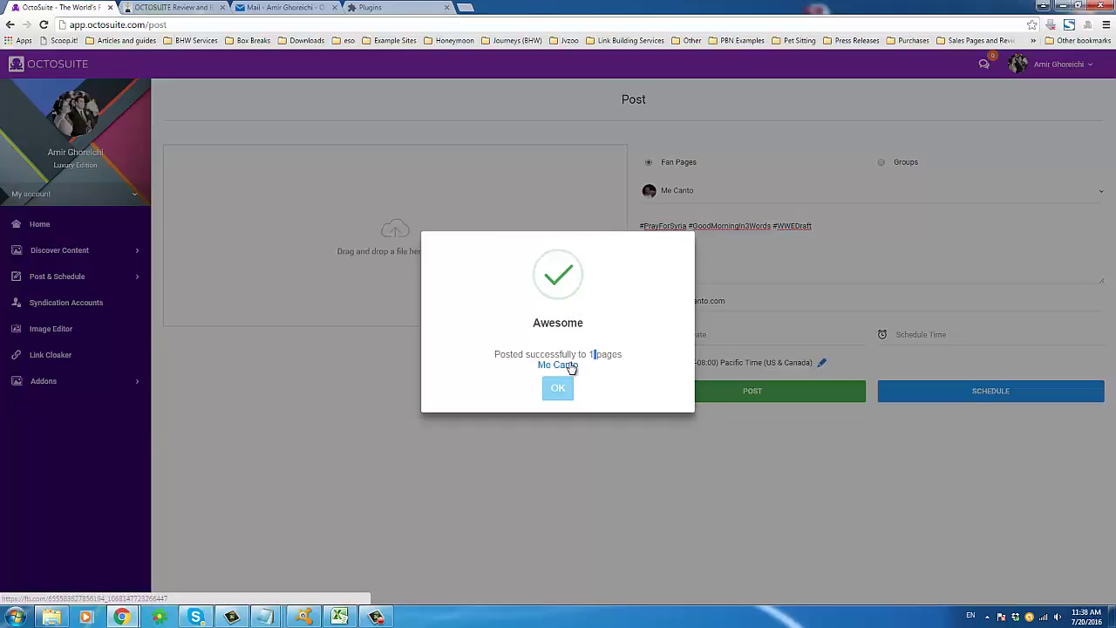
{"action": "left_click", "coordinate": [563, 365]}
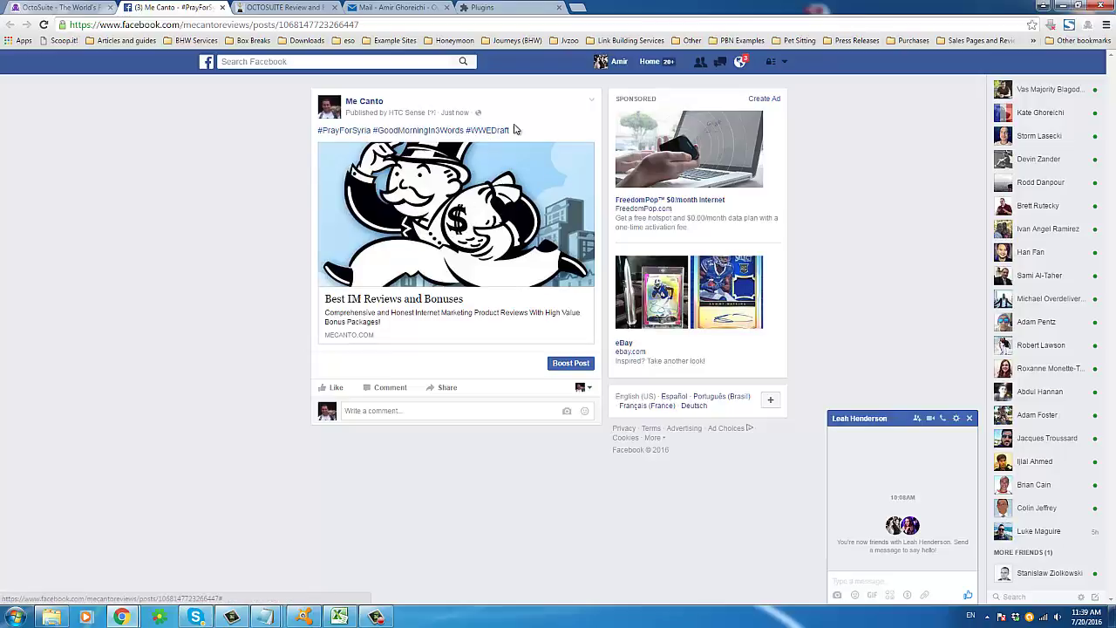
{"action": "left_click_drag", "start_coordinate": [517, 129], "coordinate": [318, 131]}
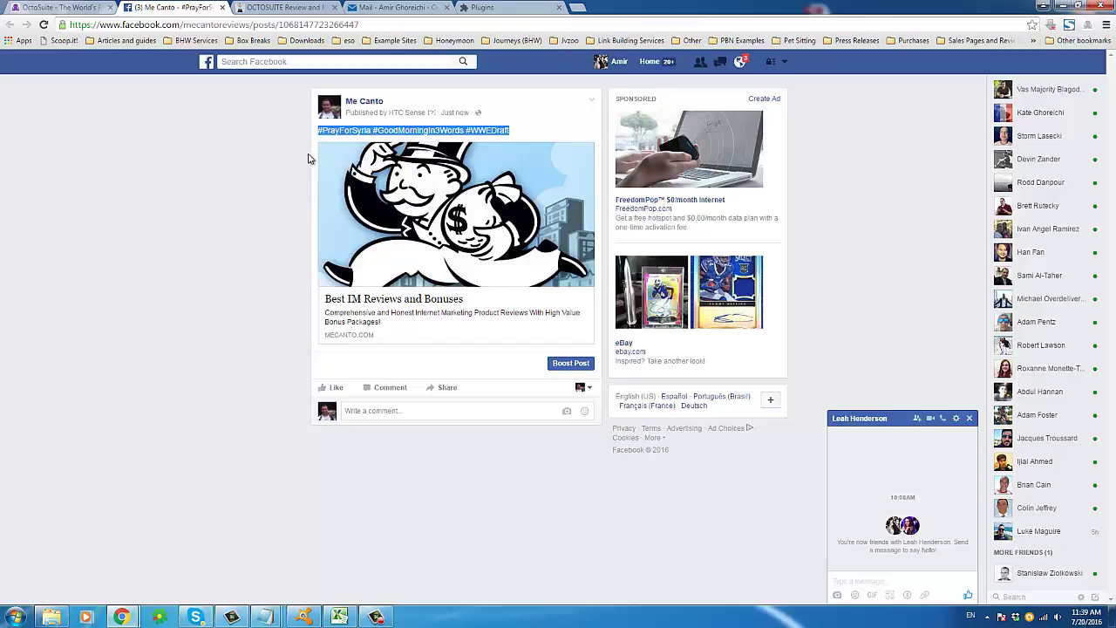
{"action": "left_click", "coordinate": [272, 249]}
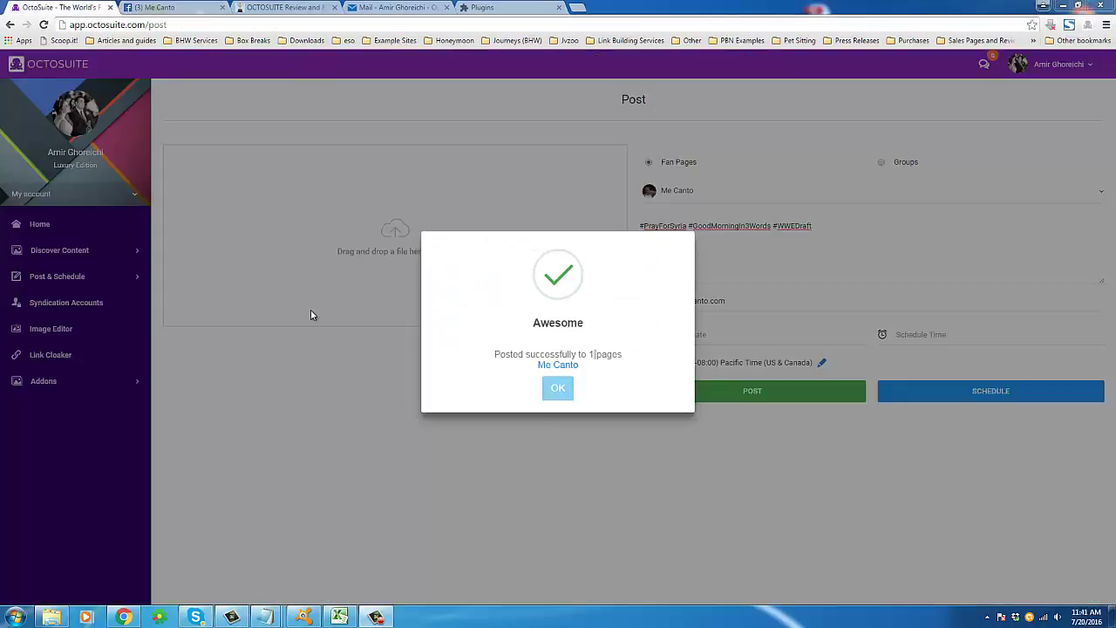
Step: Return to OctoSuite, dismiss the post confirmation and bring up the Post & Schedule section of the home dashboard
{"action": "left_click", "coordinate": [557, 387]}
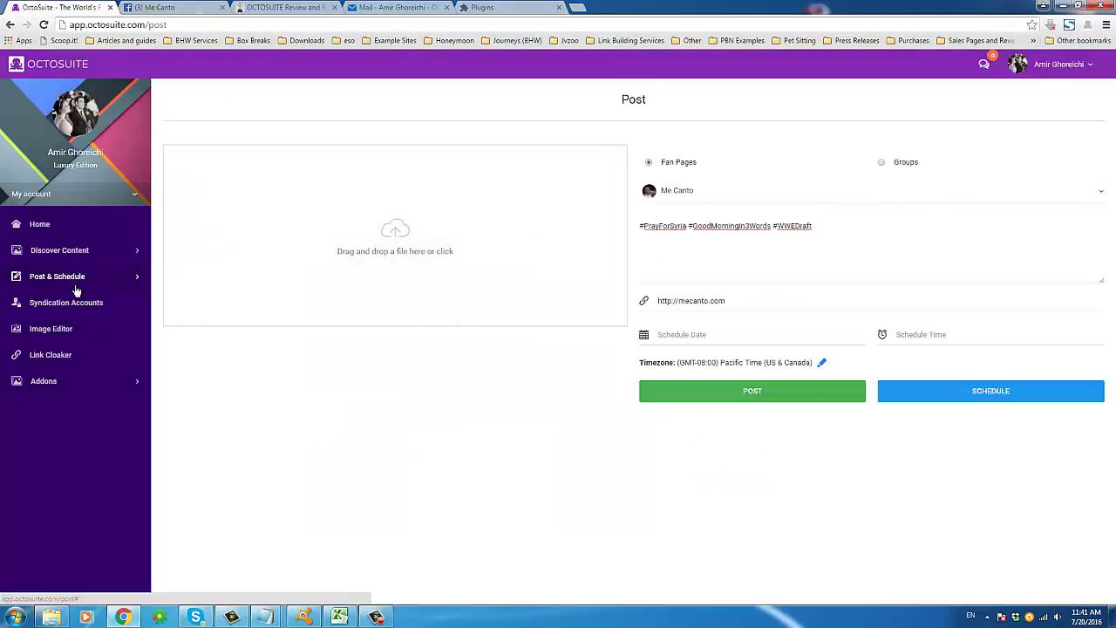
{"action": "left_click", "coordinate": [75, 230]}
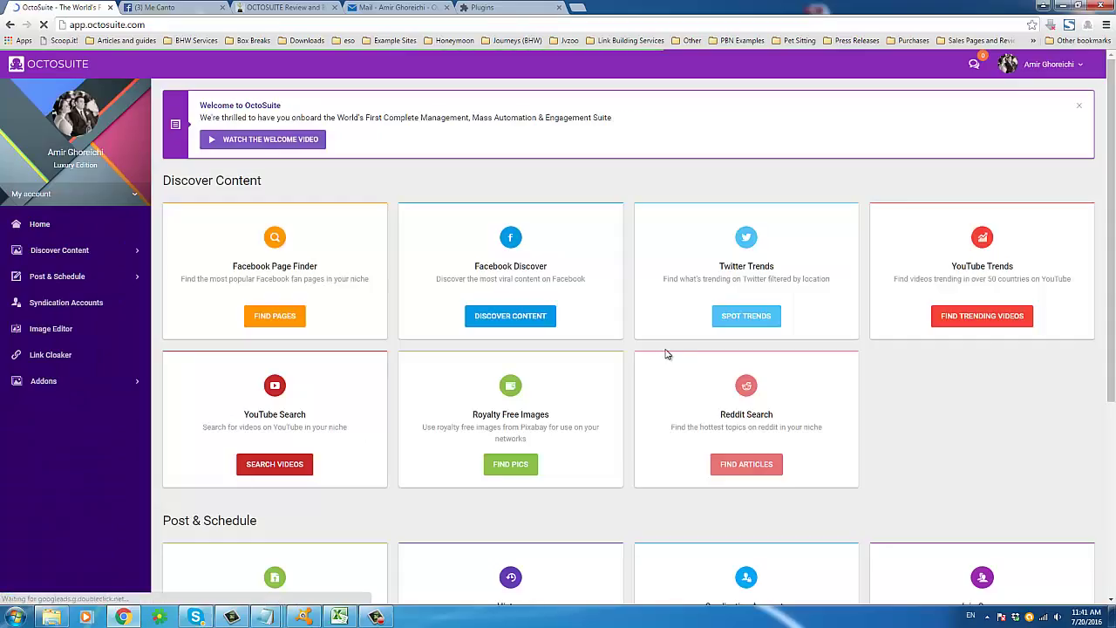
{"action": "scroll", "coordinate": [665, 353], "scroll_direction": "down", "scroll_amount": 3}
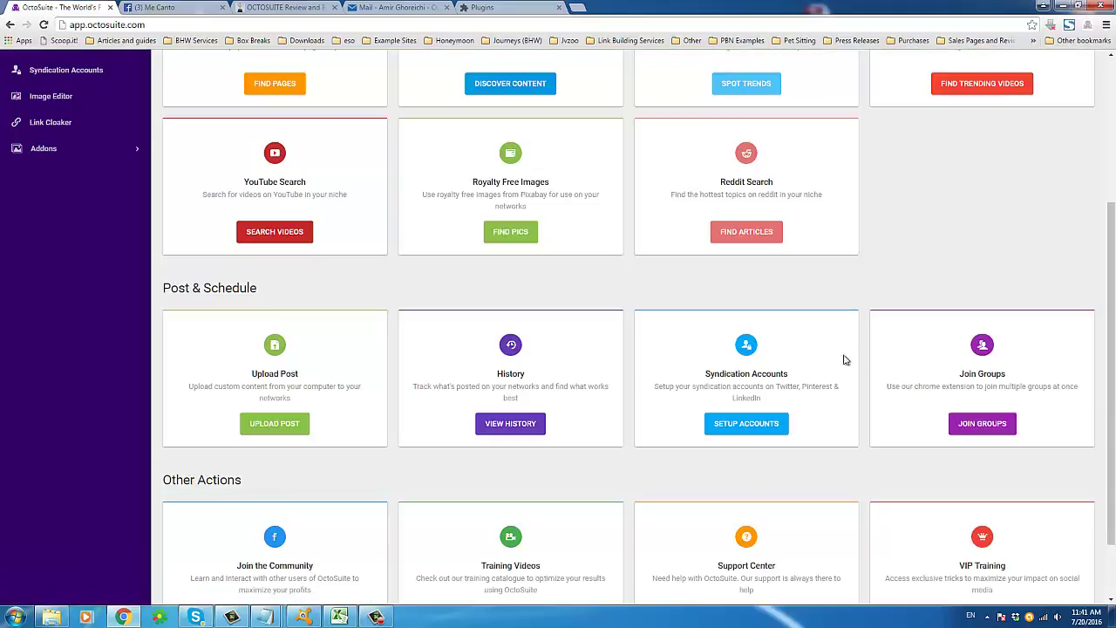
{"action": "scroll", "coordinate": [756, 282], "scroll_direction": "down", "scroll_amount": 1}
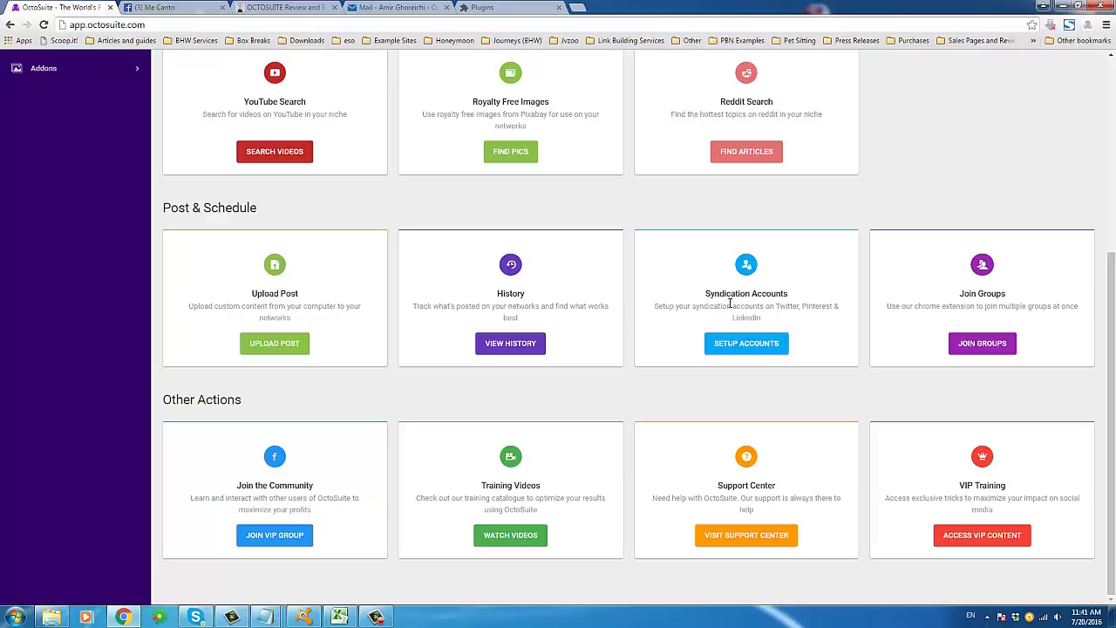
Step: Review the Syndication Accounts and History cards under Post & Schedule, reading what the History tool tracks
{"action": "left_click_drag", "start_coordinate": [708, 293], "coordinate": [753, 291]}
{"action": "triple_click", "coordinate": [441, 305]}
{"action": "left_click", "coordinate": [498, 316]}
{"action": "left_click_drag", "start_coordinate": [474, 305], "coordinate": [412, 306]}
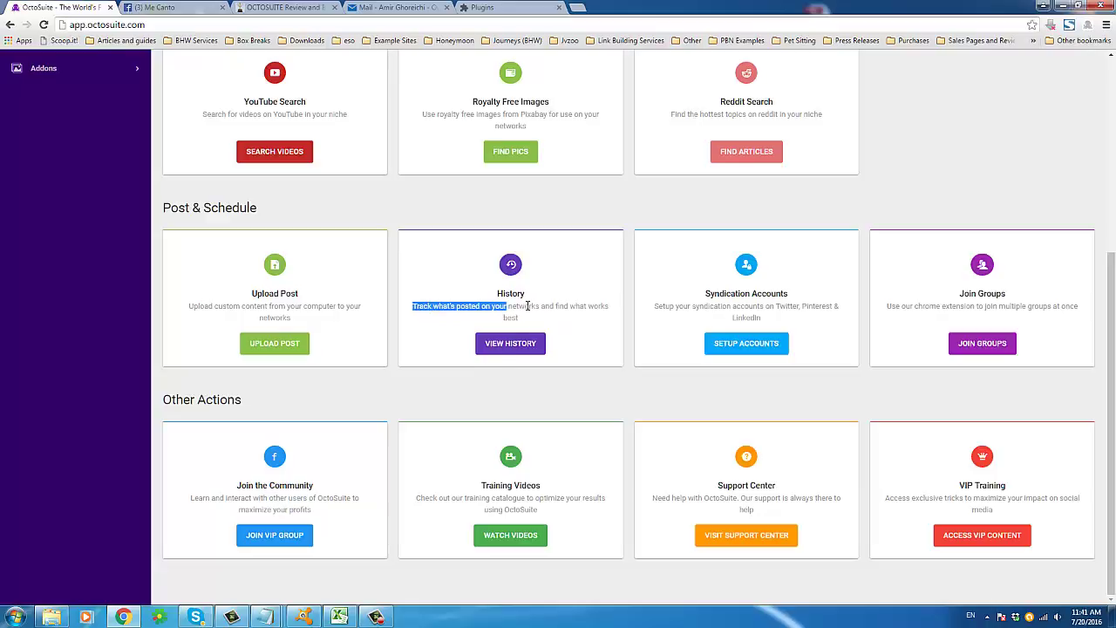
{"action": "triple_click", "coordinate": [586, 325]}
{"action": "left_click", "coordinate": [587, 329]}
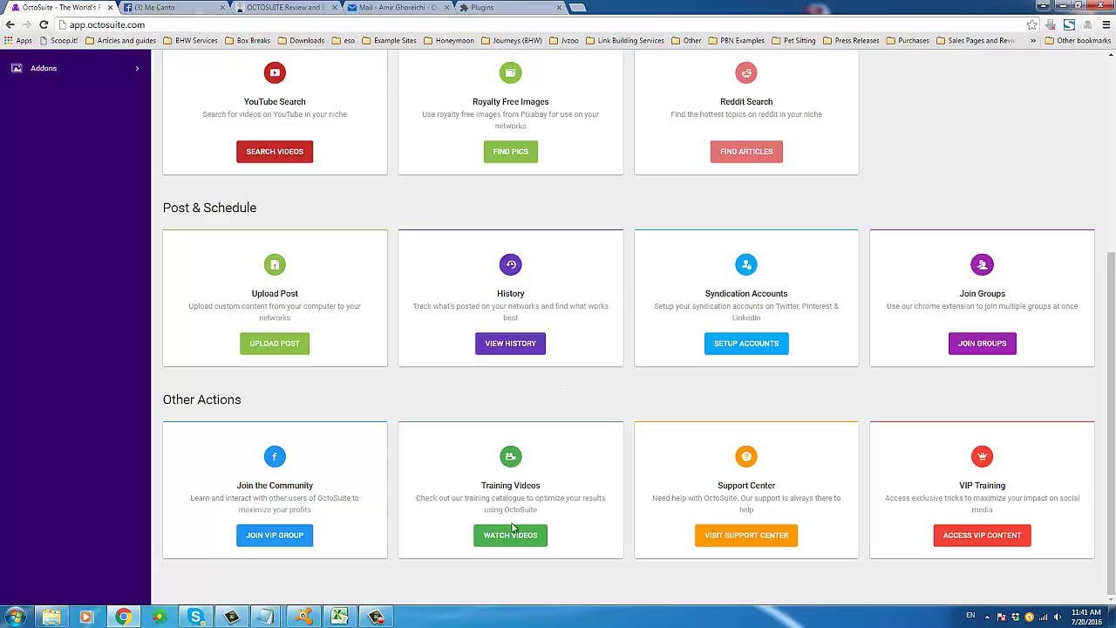
Step: Examine the Training Videos and Support Center cards under Other Actions, including their descriptions
{"action": "left_click_drag", "start_coordinate": [479, 490], "coordinate": [547, 483]}
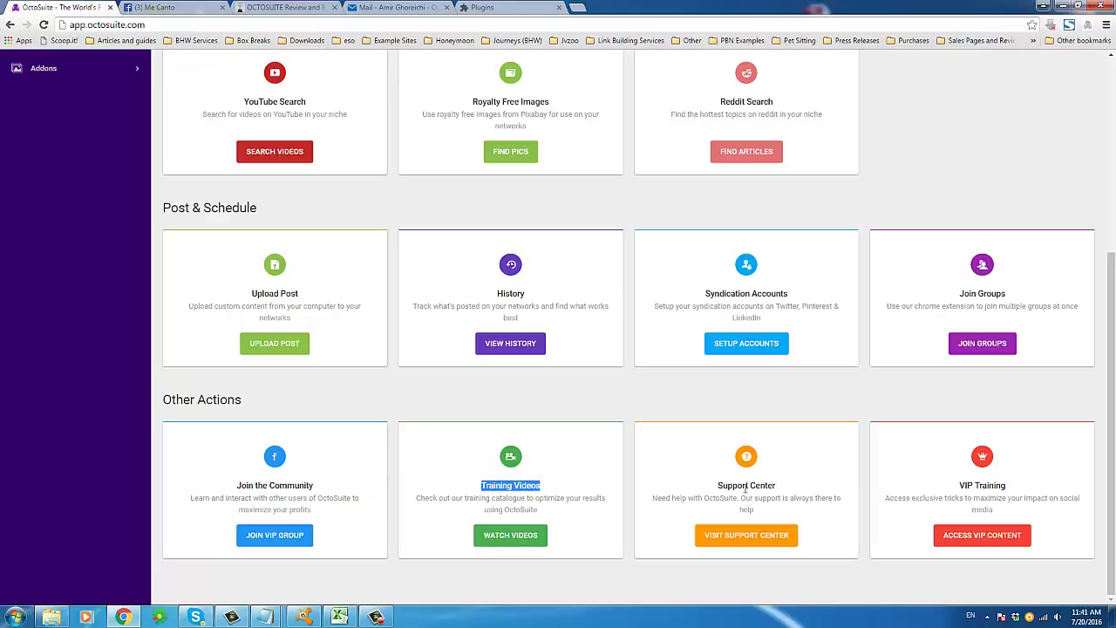
{"action": "double_click", "coordinate": [495, 498]}
{"action": "triple_click", "coordinate": [495, 498]}
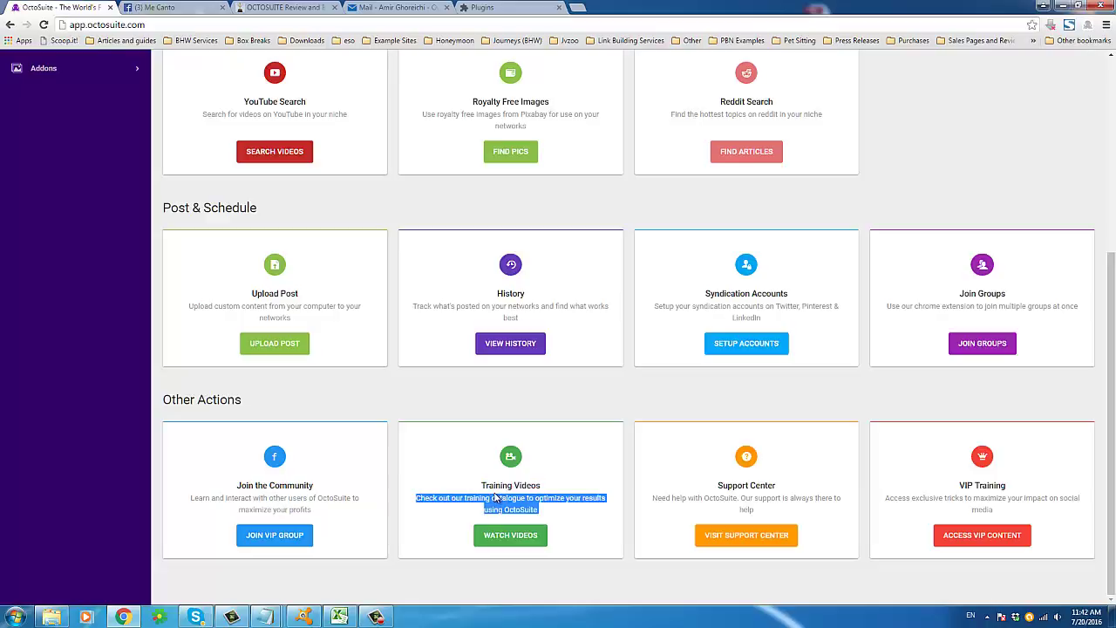
{"action": "left_click_drag", "start_coordinate": [484, 486], "coordinate": [541, 485]}
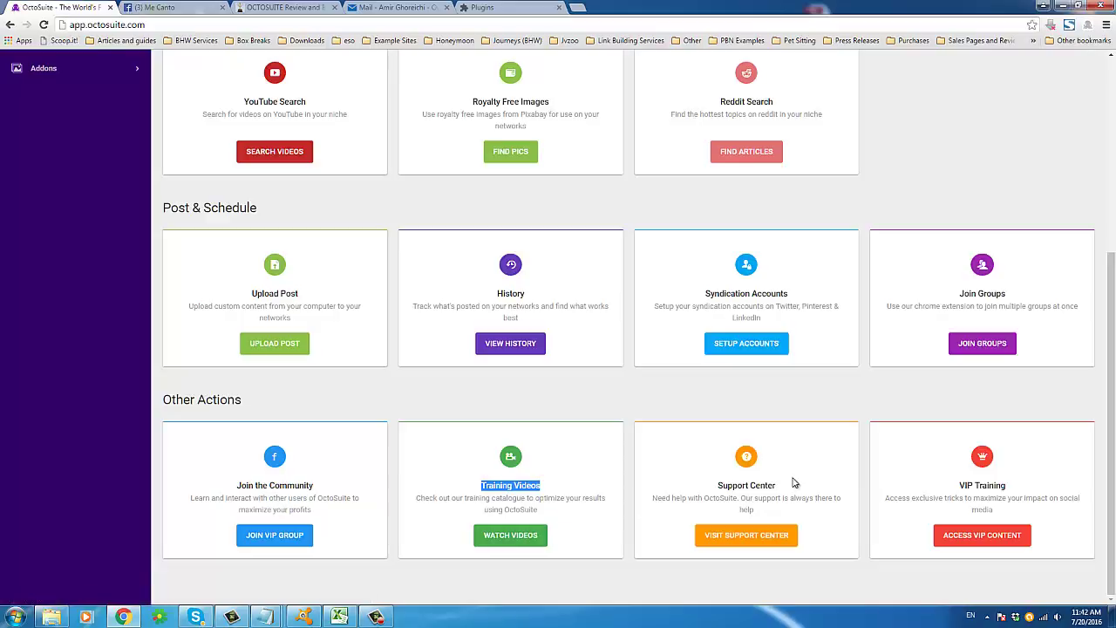
{"action": "left_click_drag", "start_coordinate": [791, 485], "coordinate": [707, 490]}
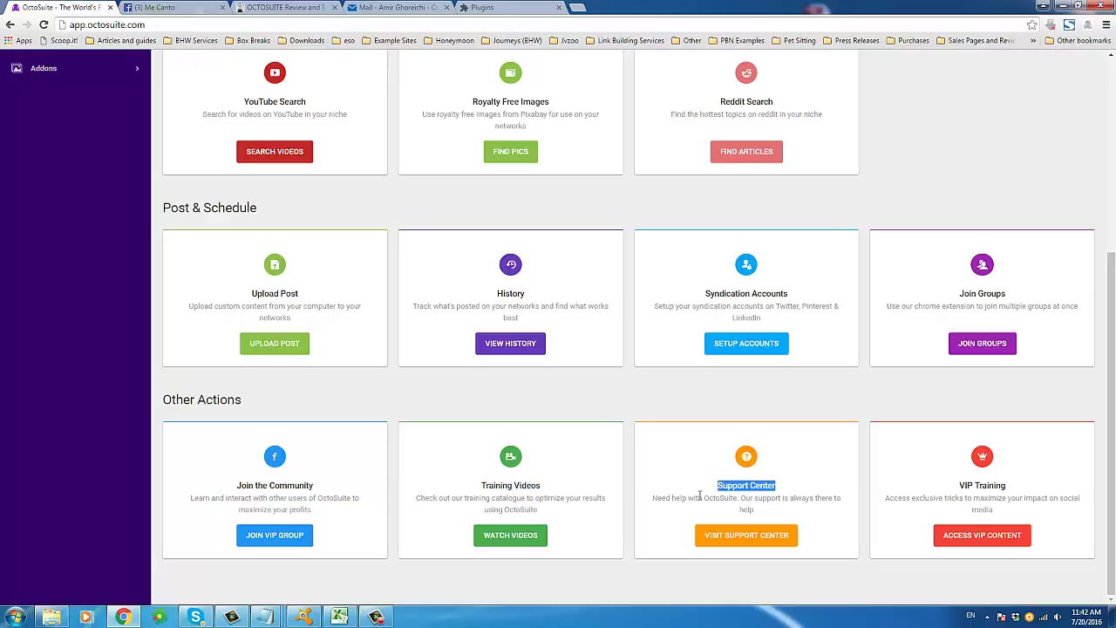
{"action": "triple_click", "coordinate": [701, 496]}
{"action": "left_click", "coordinate": [697, 510]}
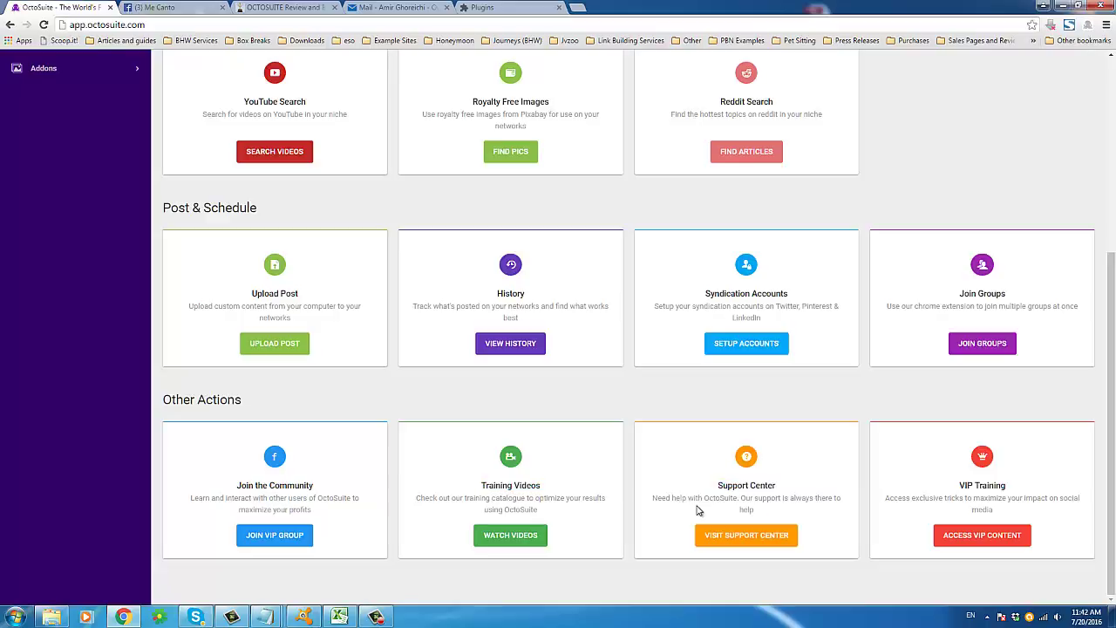
{"action": "triple_click", "coordinate": [743, 485]}
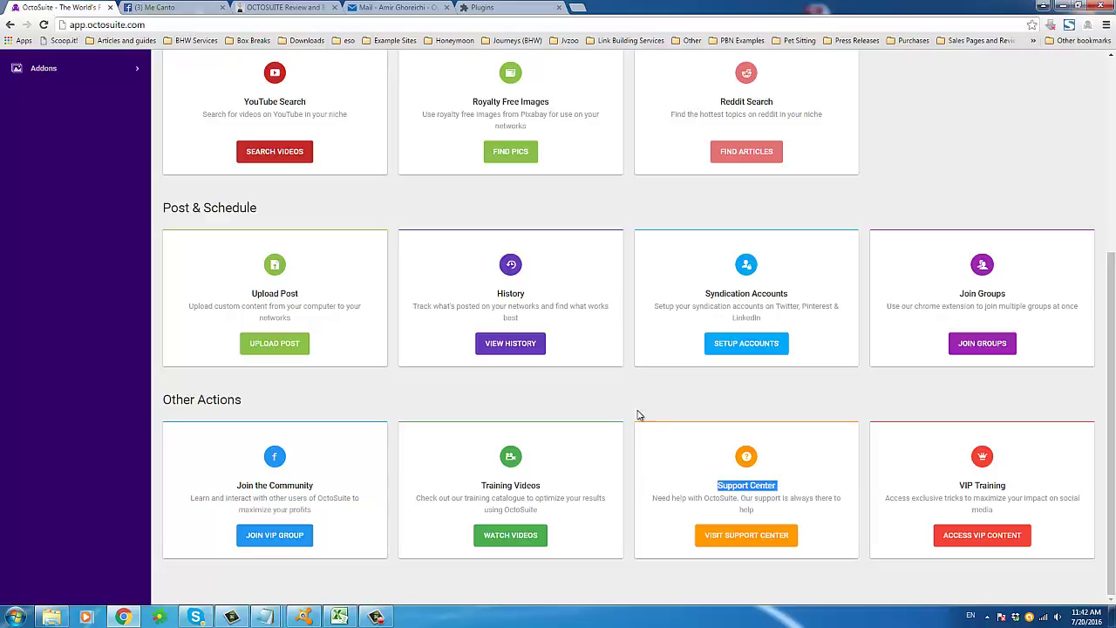
{"action": "scroll", "coordinate": [636, 418], "scroll_direction": "up", "scroll_amount": 4}
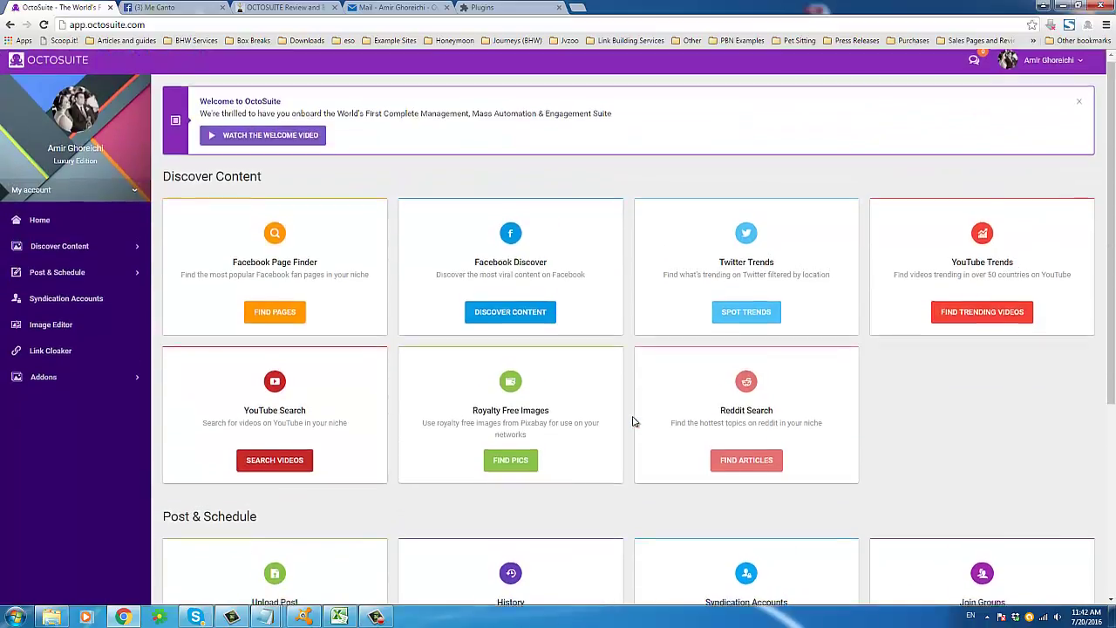
{"action": "scroll", "coordinate": [634, 421], "scroll_direction": "down", "scroll_amount": 4}
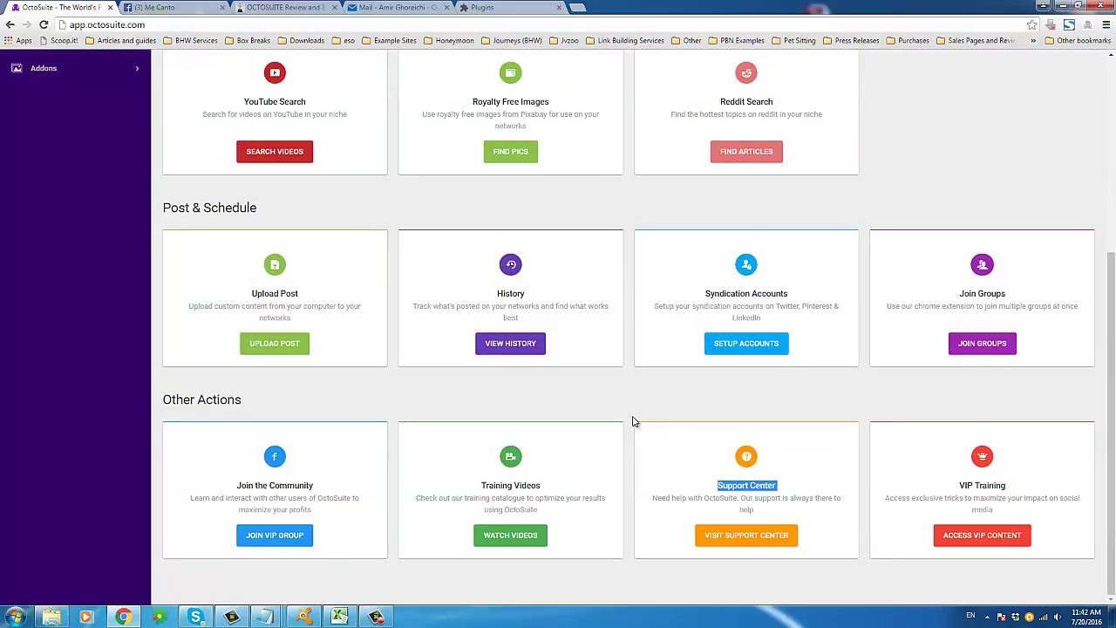
{"action": "triple_click", "coordinate": [656, 507]}
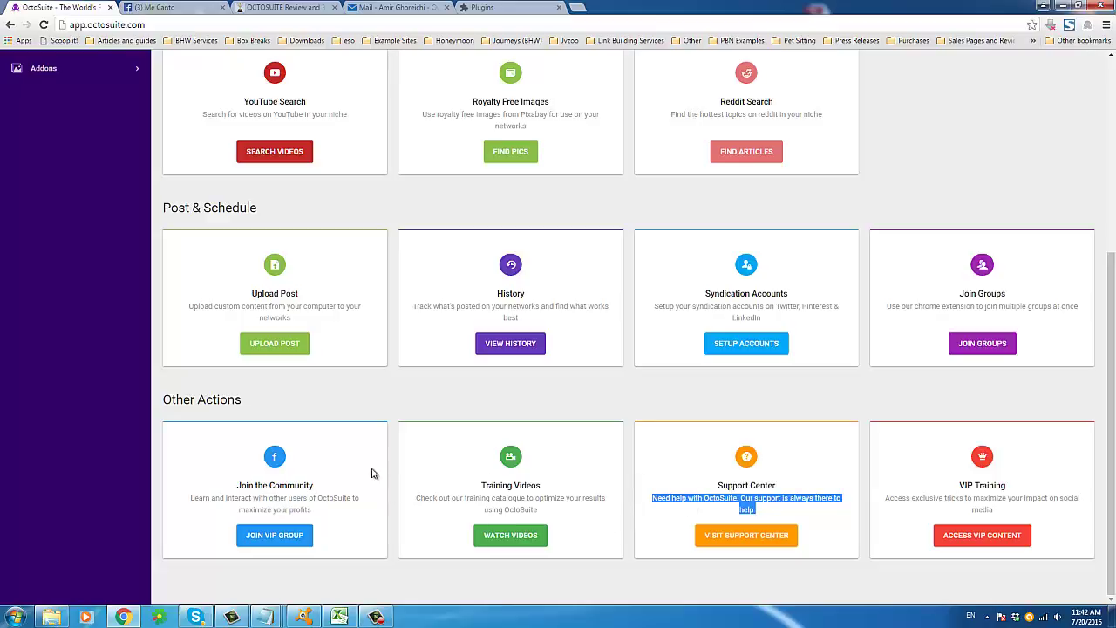
Step: Look over the dashboard's three sections: Other Actions, Post & Schedule and Discover Content
{"action": "double_click", "coordinate": [228, 403]}
{"action": "left_click_drag", "start_coordinate": [228, 406], "coordinate": [159, 413]}
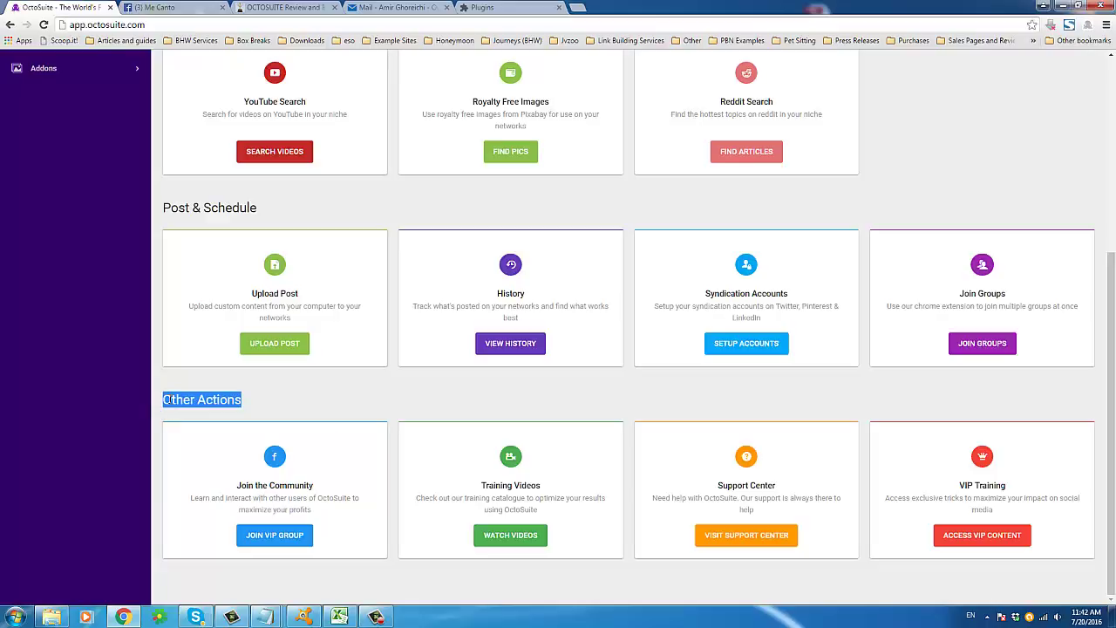
{"action": "triple_click", "coordinate": [175, 401]}
{"action": "left_click", "coordinate": [183, 415]}
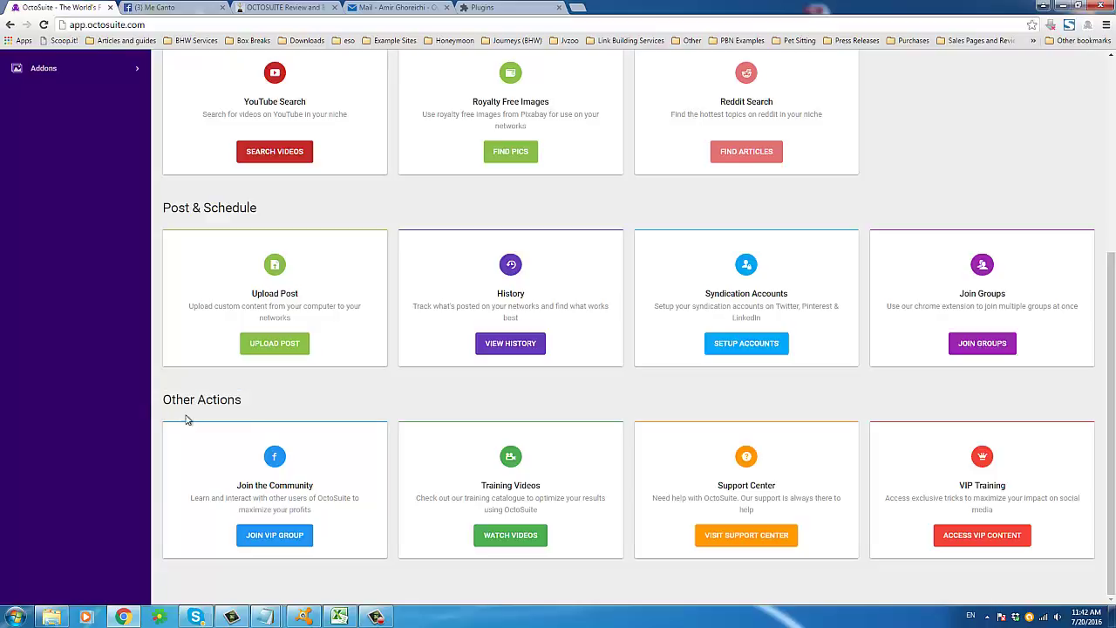
{"action": "scroll", "coordinate": [199, 428], "scroll_direction": "up", "scroll_amount": 2}
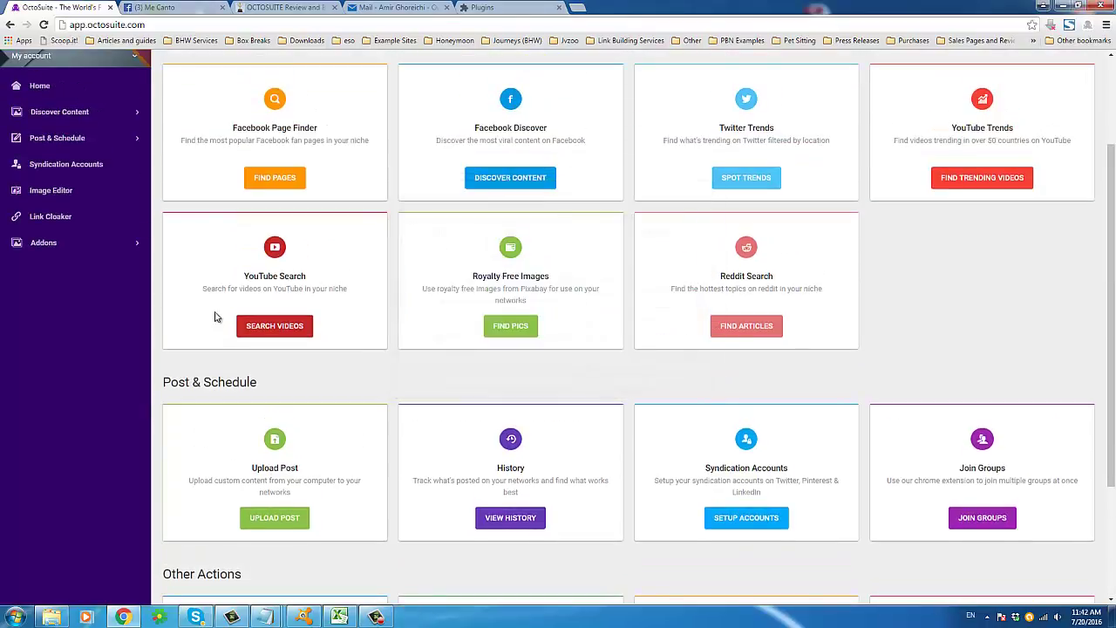
{"action": "scroll", "coordinate": [218, 313], "scroll_direction": "up", "scroll_amount": 2}
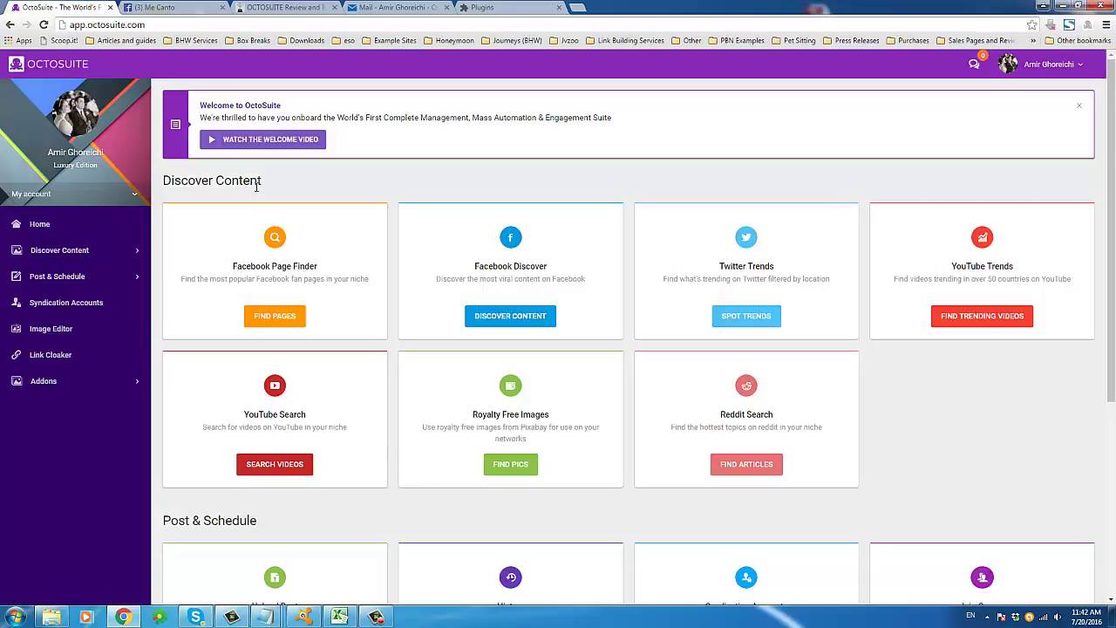
{"action": "scroll", "coordinate": [270, 235], "scroll_direction": "down", "scroll_amount": 4}
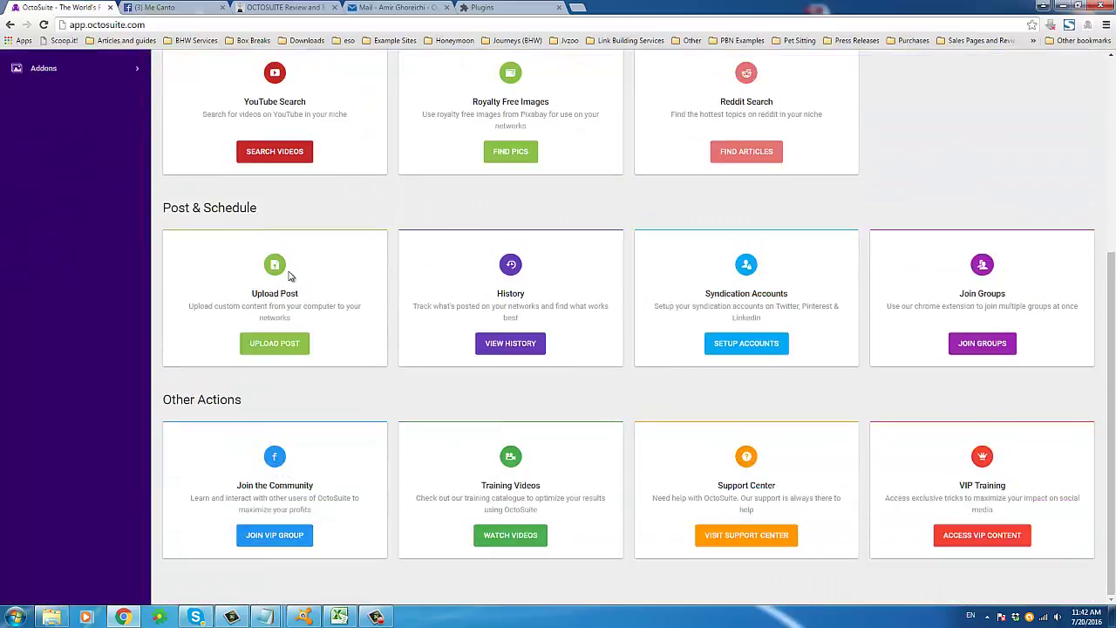
{"action": "scroll", "coordinate": [1055, 438], "scroll_direction": "up", "scroll_amount": 4}
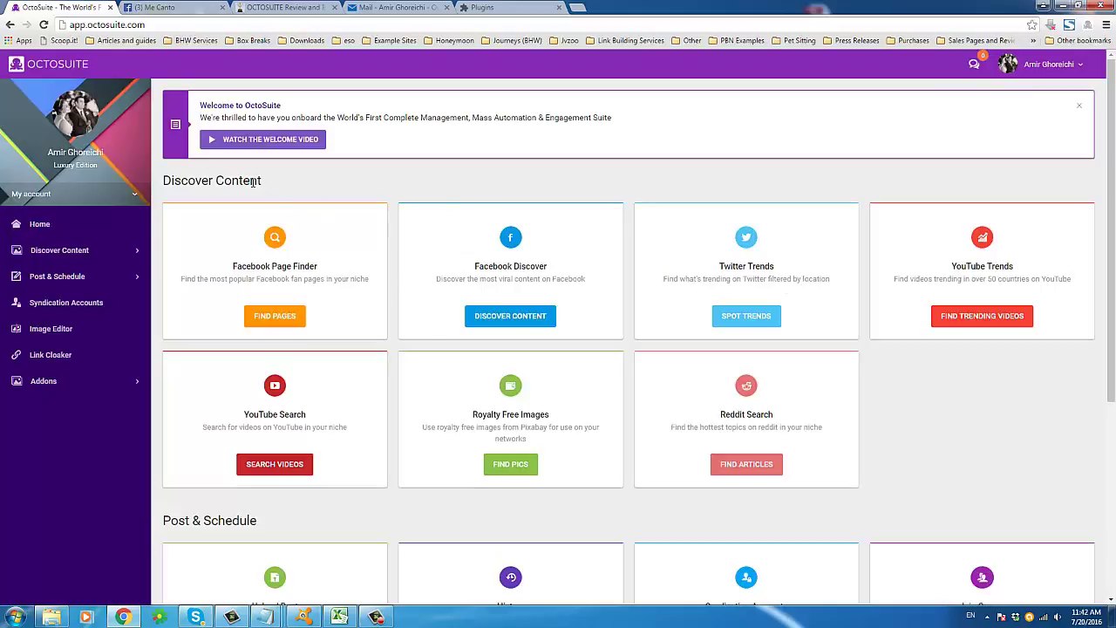
{"action": "left_click_drag", "start_coordinate": [264, 184], "coordinate": [193, 187]}
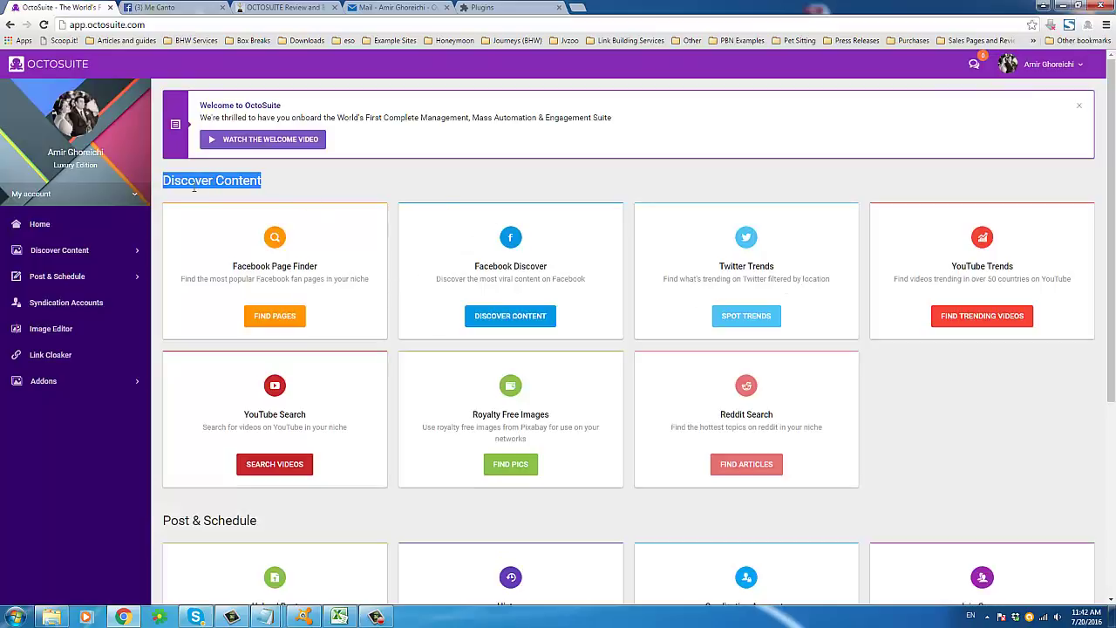